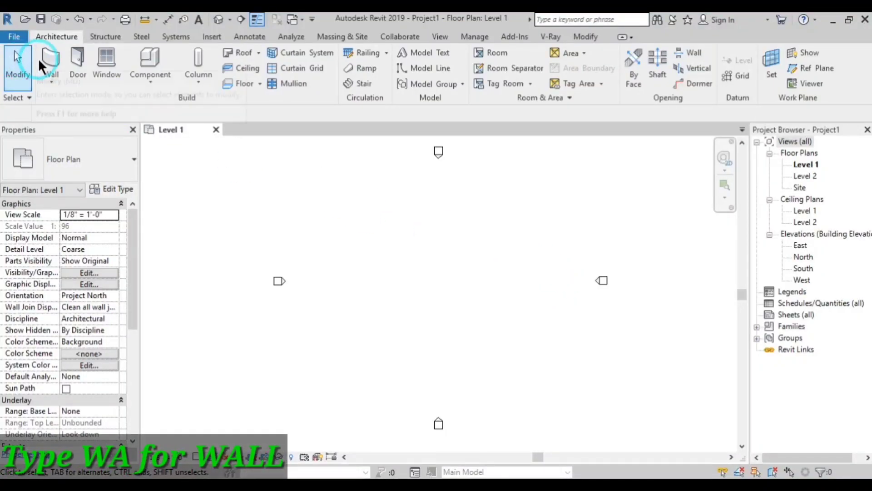
# Step: Start the Wall tool with an Unconnected Height of 7'
pyautogui.press('w')
pyautogui.press('a')
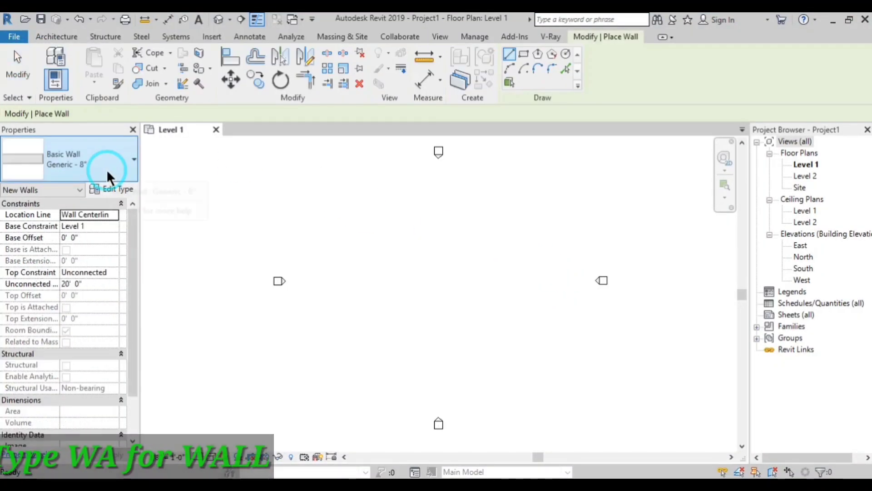
pyautogui.click(109, 285)
pyautogui.write('7')
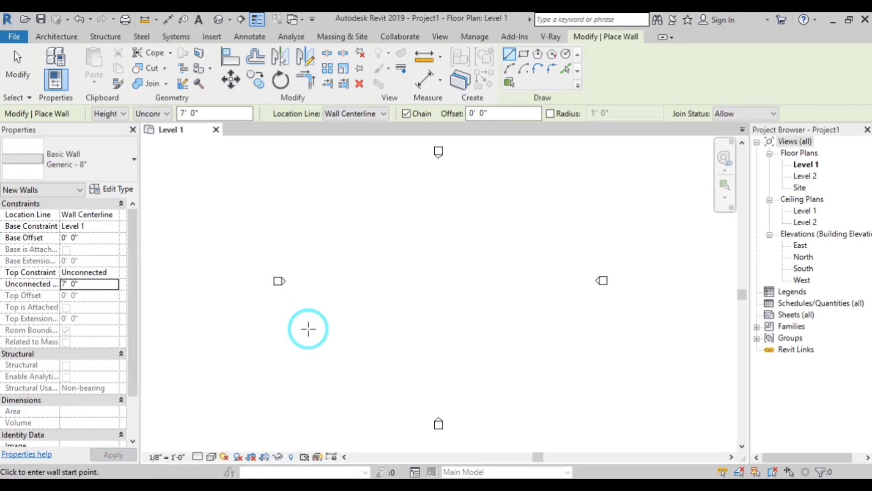
pyautogui.scroll(2, 362, 298)
# Step: Draw an 18-foot horizontal wall on Level 1, then end wall placement
pyautogui.click(399, 278)
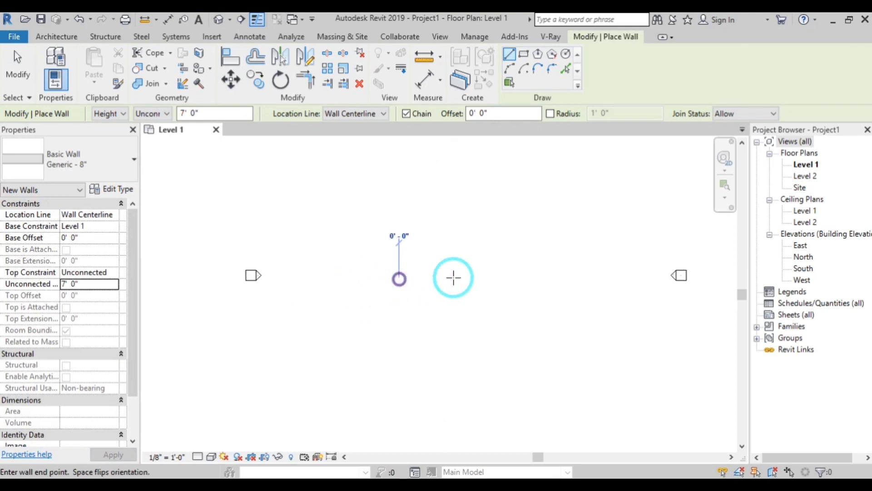
pyautogui.click(484, 278)
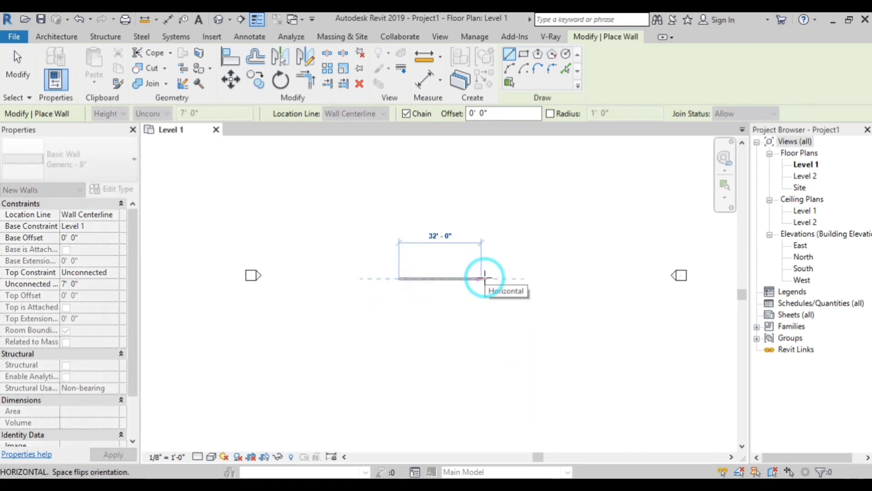
pyautogui.write('18')
pyautogui.press('Return')
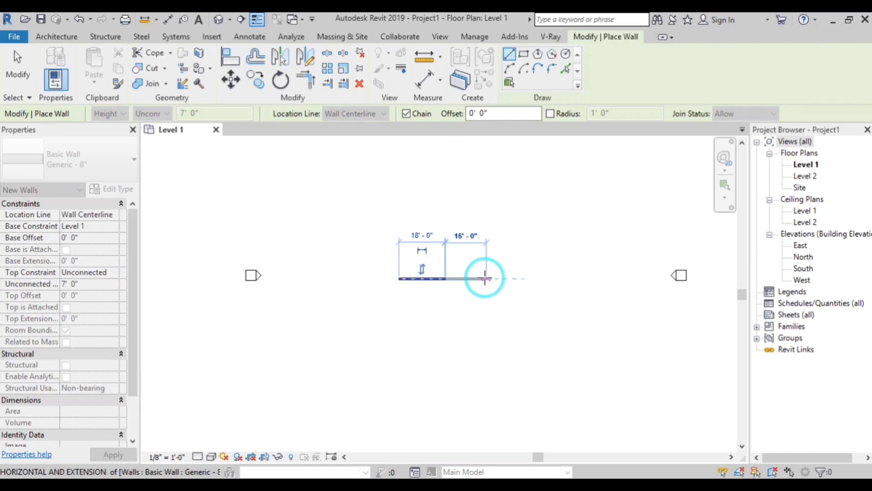
pyautogui.scroll(2, 485, 278)
pyautogui.rightClick(483, 242)
pyautogui.click(494, 249)
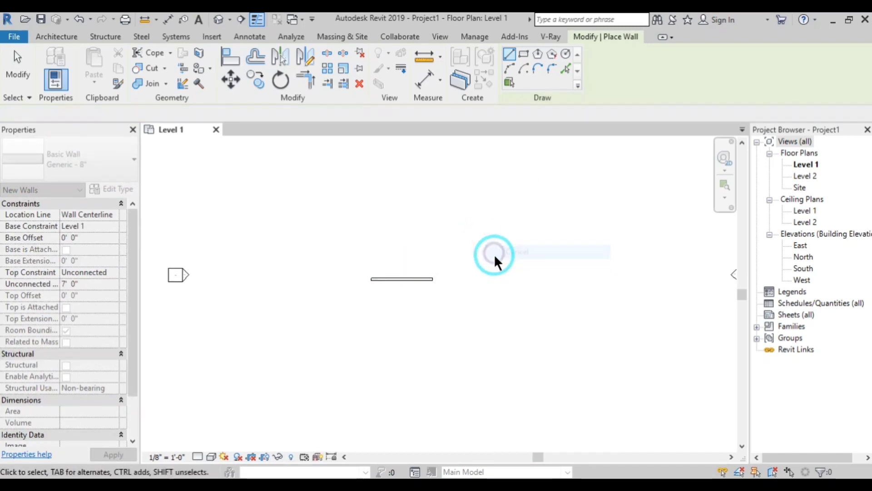
pyautogui.scroll(2, 398, 325)
pyautogui.scroll(1, 382, 263)
pyautogui.scroll(1, 399, 273)
# Step: Pick the wall's lower edge to place a reference plane with offset 100
pyautogui.scroll(1, 413, 279)
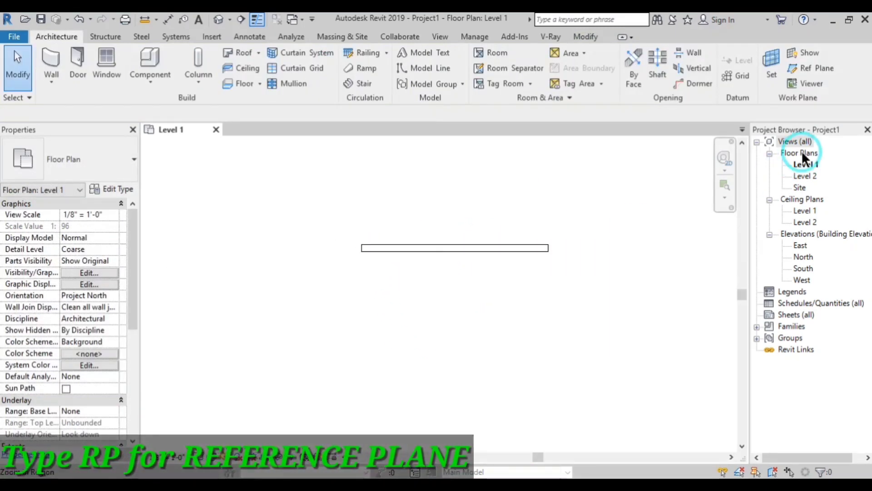
pyautogui.press('r')
pyautogui.press('p')
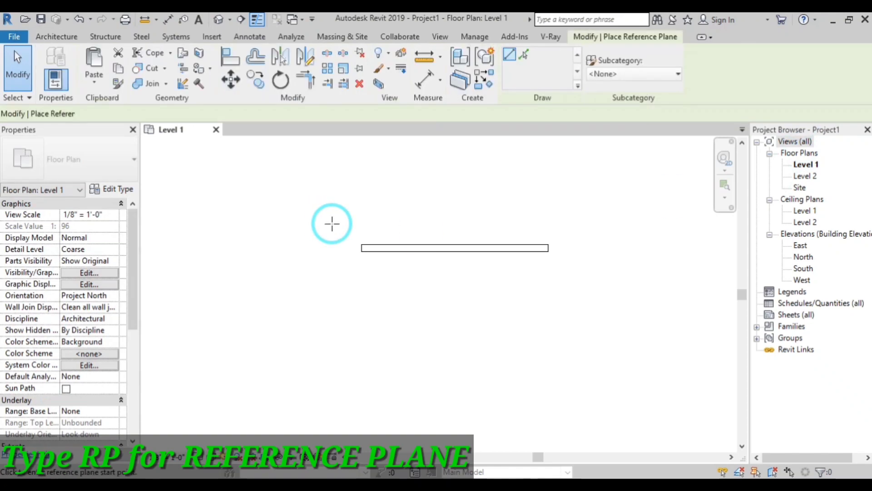
pyautogui.click(525, 55)
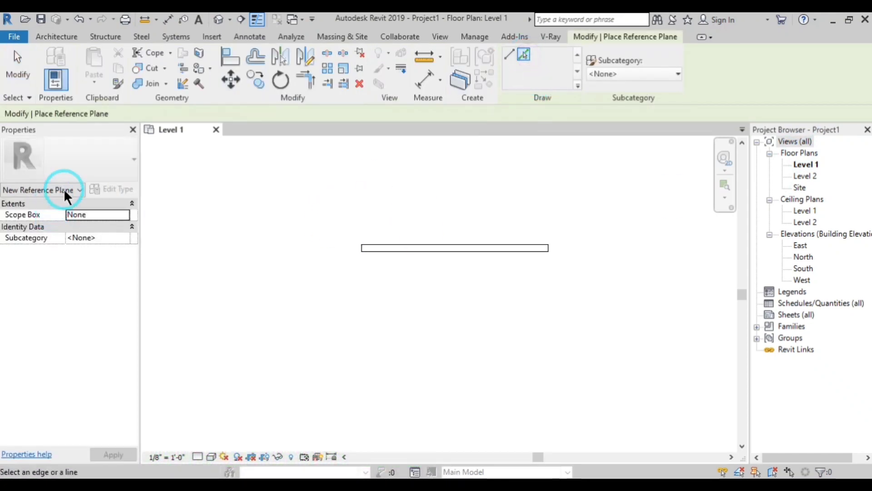
pyautogui.click(196, 117)
pyautogui.write('1')
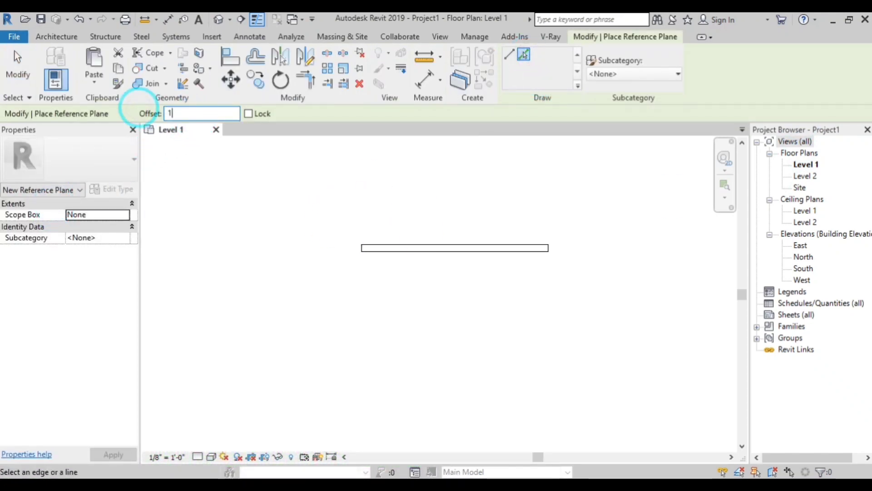
pyautogui.write('00')
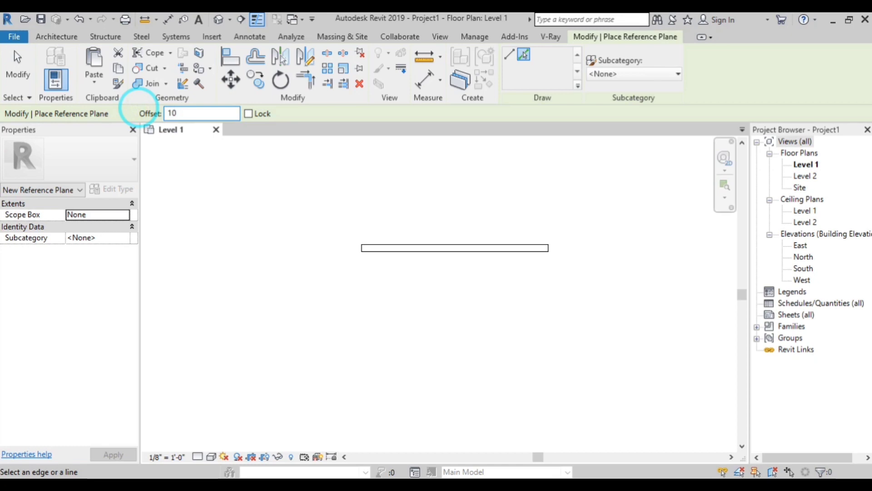
pyautogui.scroll(1, 549, 311)
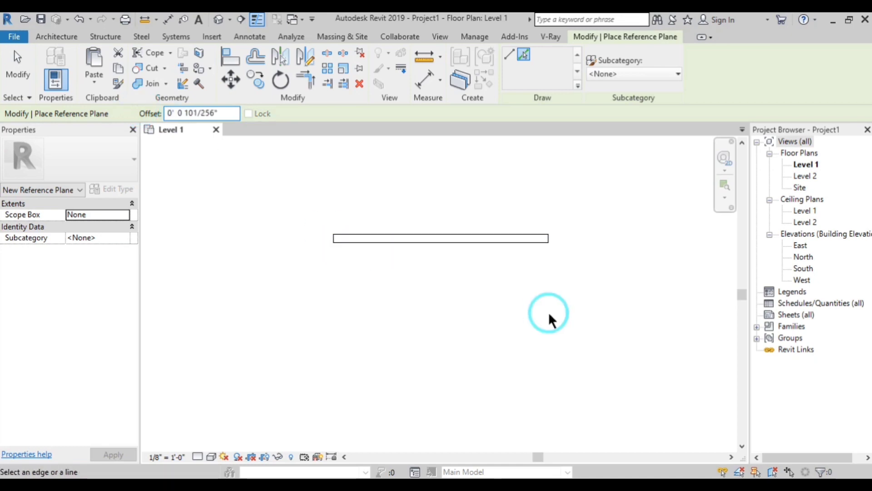
pyautogui.scroll(3, 501, 255)
pyautogui.click(464, 231)
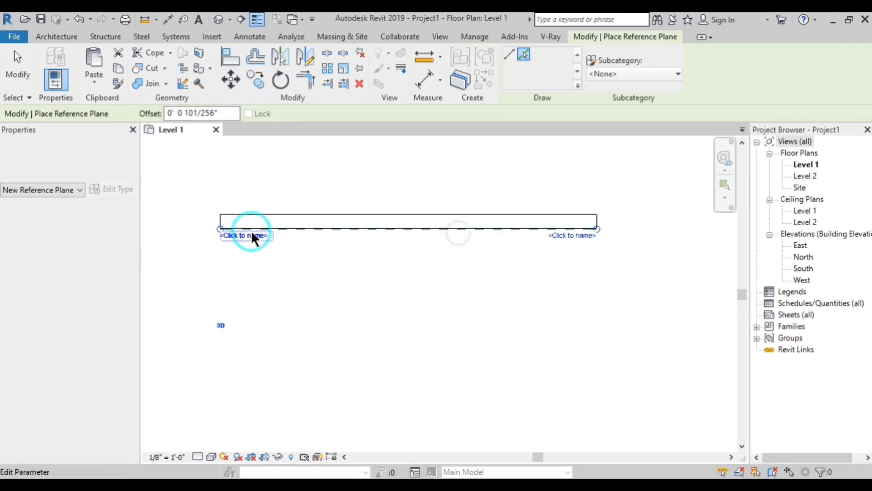
# Step: Name the new reference plane 'Text Point' and stop placing reference planes
pyautogui.scroll(3, 245, 235)
pyautogui.scroll(2, 230, 243)
pyautogui.moveTo(218, 249); pyautogui.dragTo(308, 269, button='middle')
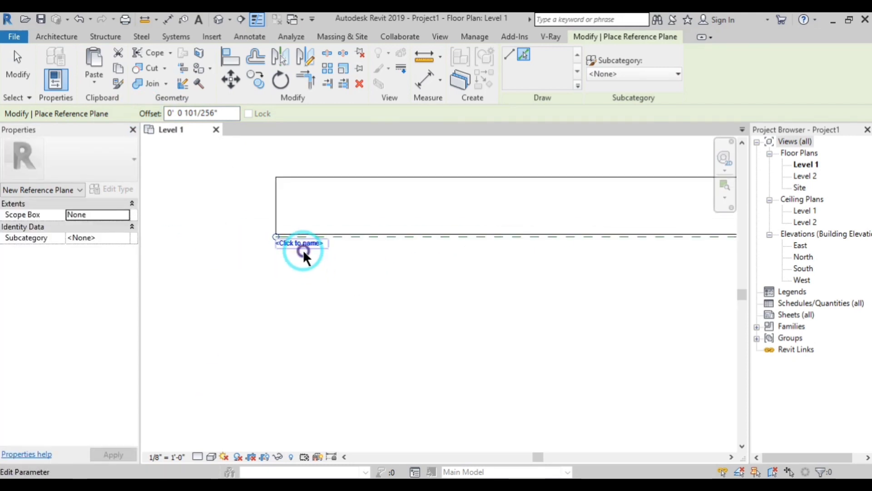
pyautogui.click(301, 244)
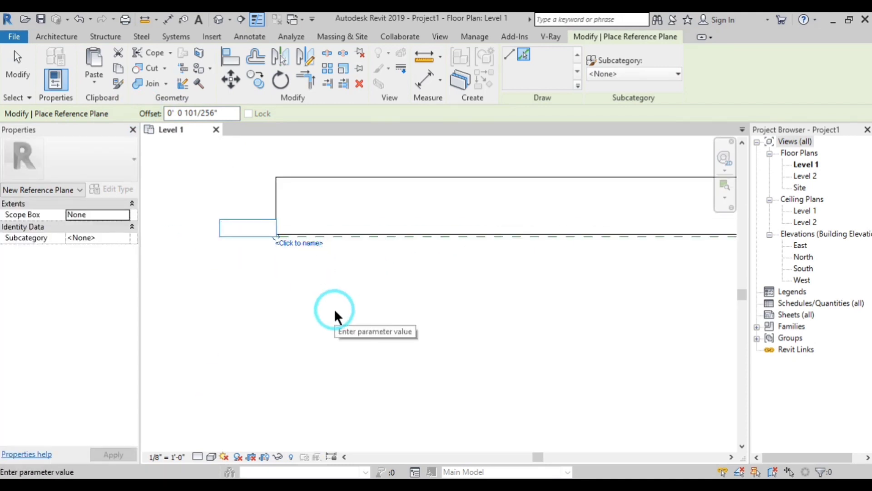
pyautogui.write('Text Point')
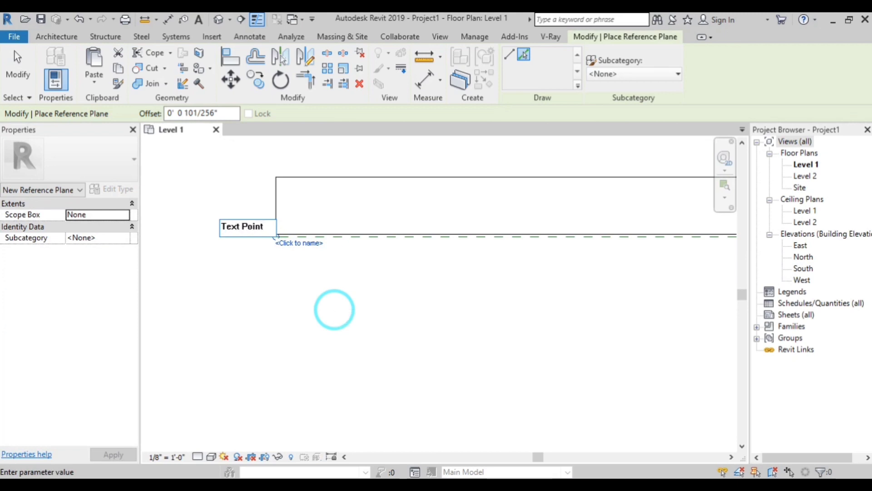
pyautogui.click(334, 309)
pyautogui.click(225, 184)
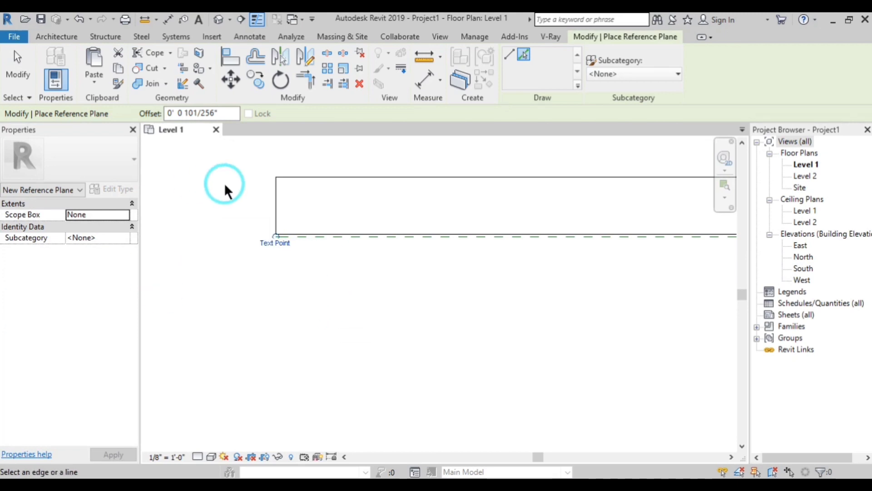
pyautogui.rightClick(183, 178)
pyautogui.click(189, 186)
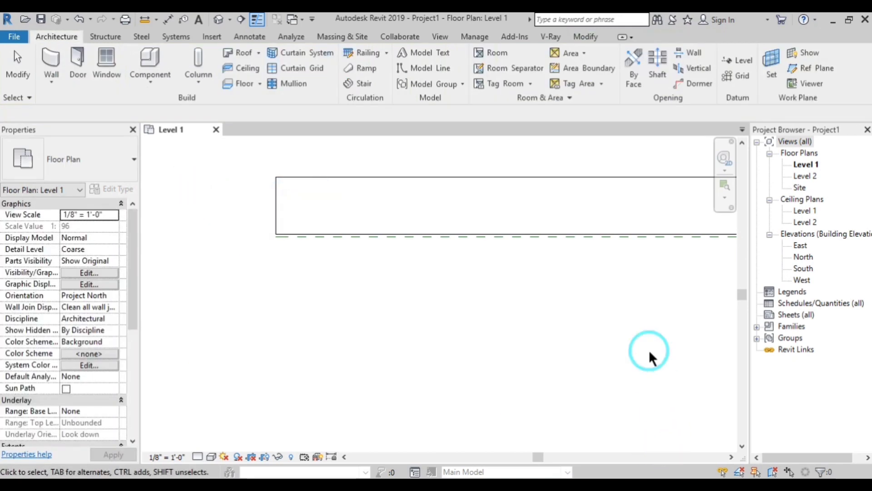
# Step: In the South elevation, start Model Text on work plane Reference Plane: Text Point
pyautogui.doubleClick(802, 268)
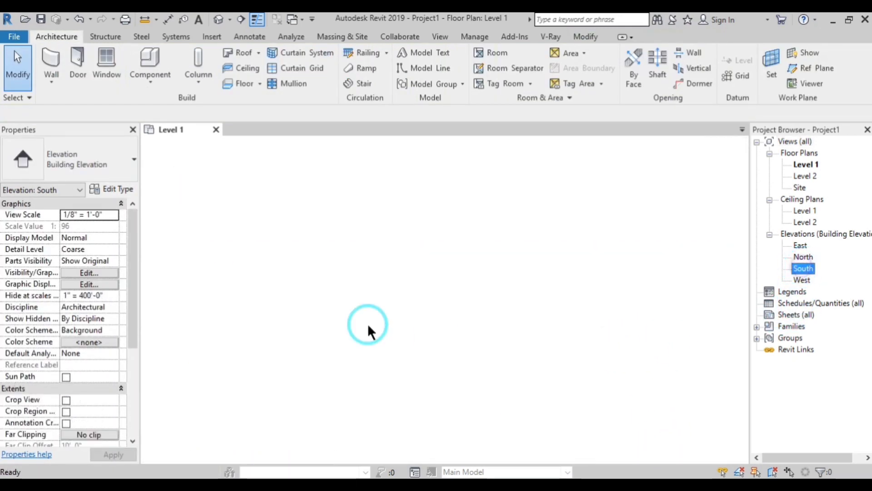
pyautogui.scroll(3, 359, 293)
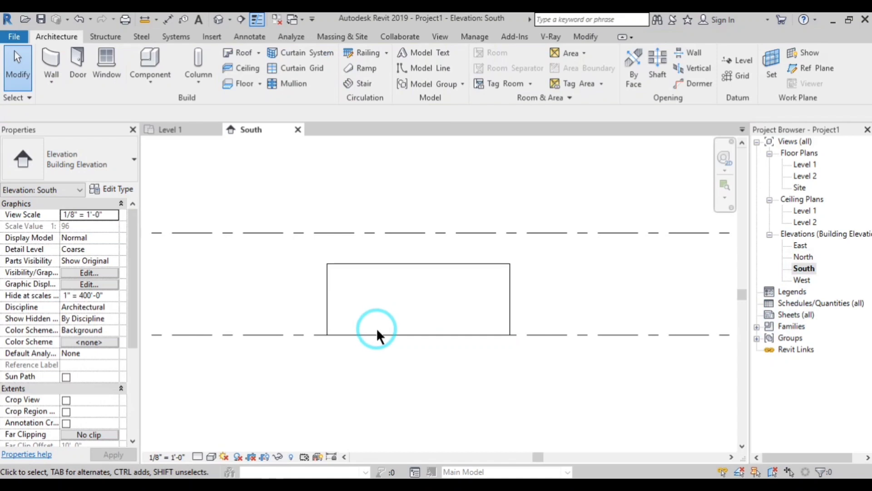
pyautogui.click(423, 53)
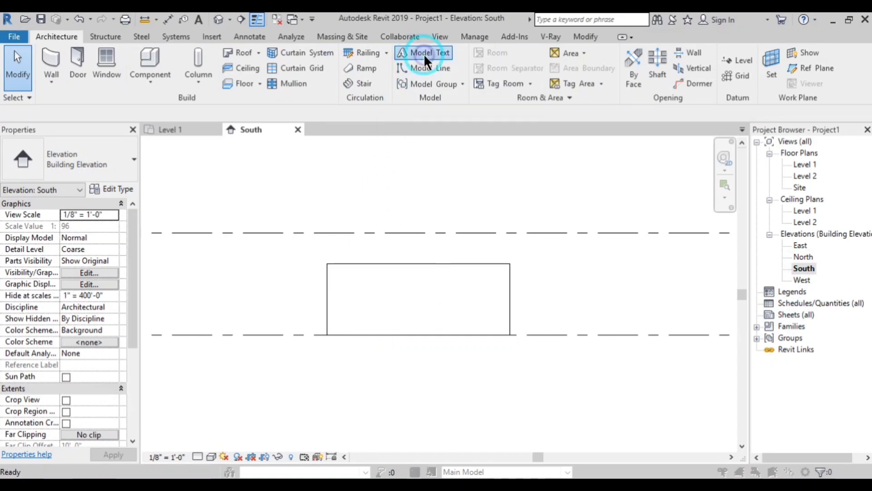
pyautogui.click(441, 252)
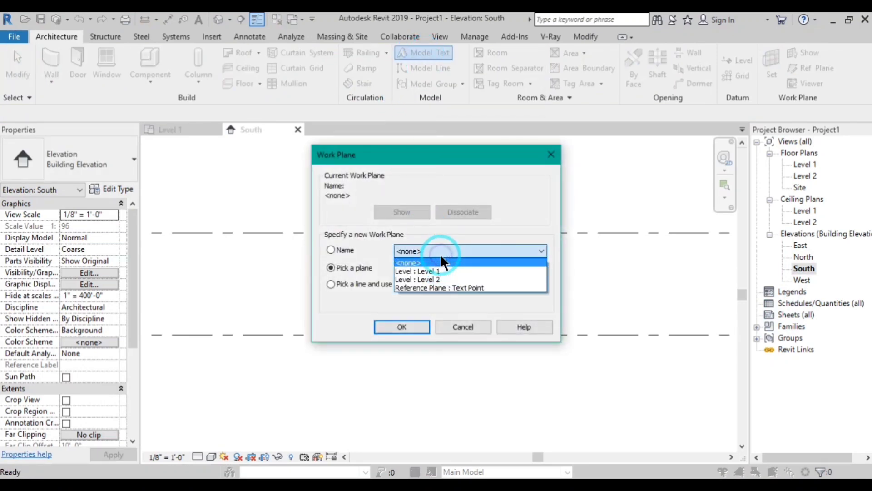
pyautogui.click(440, 287)
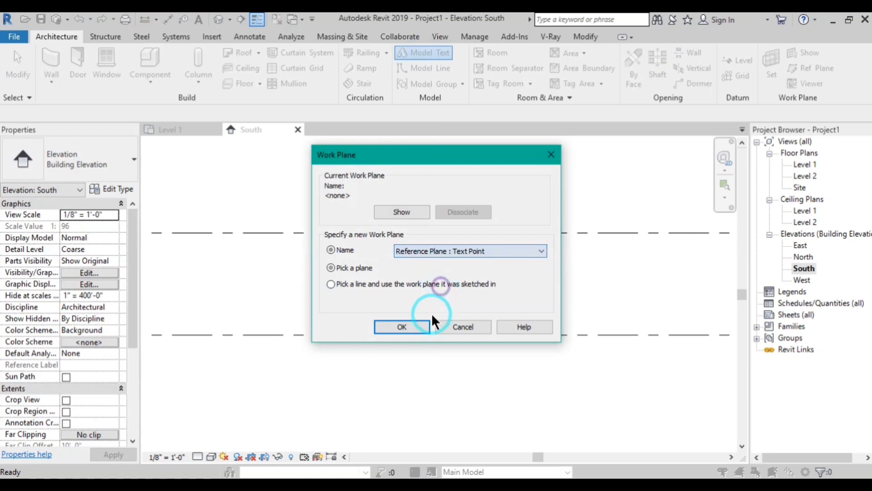
pyautogui.click(398, 327)
pyautogui.write('SK ARCHITECT')
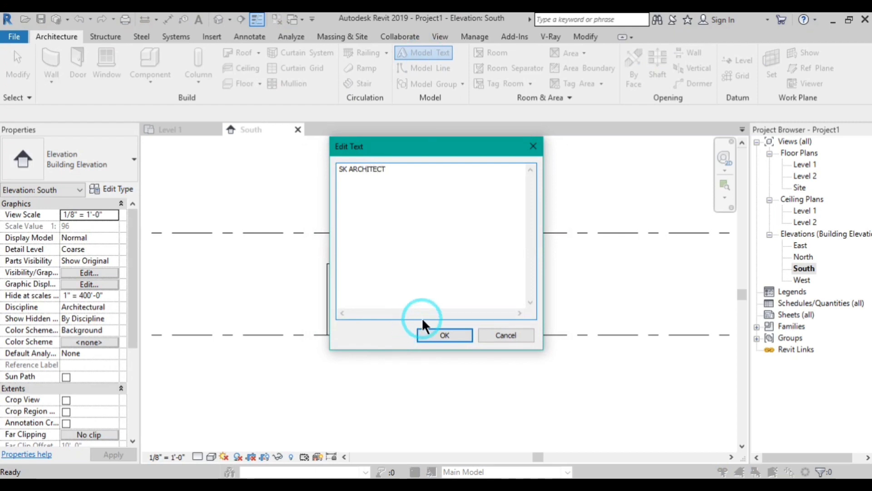
# Step: Enter 'SK ARCHITECT', place it on the wall face and end text placement
pyautogui.click(418, 332)
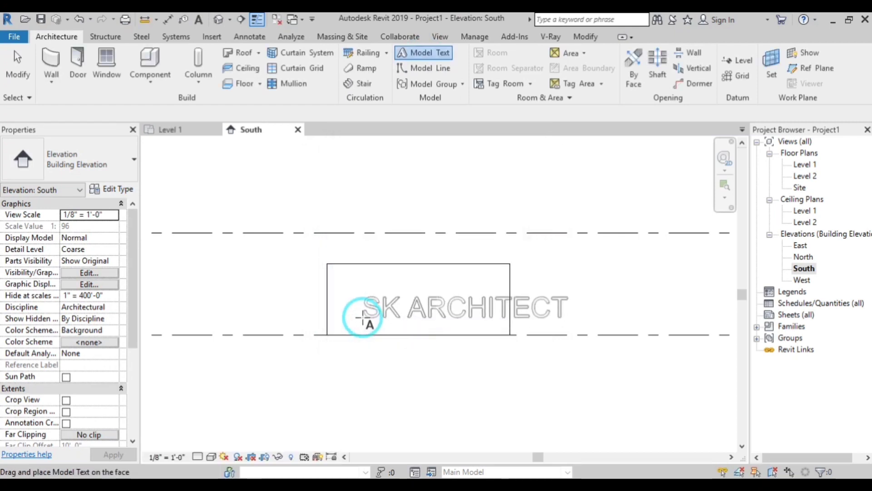
pyautogui.click(335, 312)
pyautogui.rightClick(362, 179)
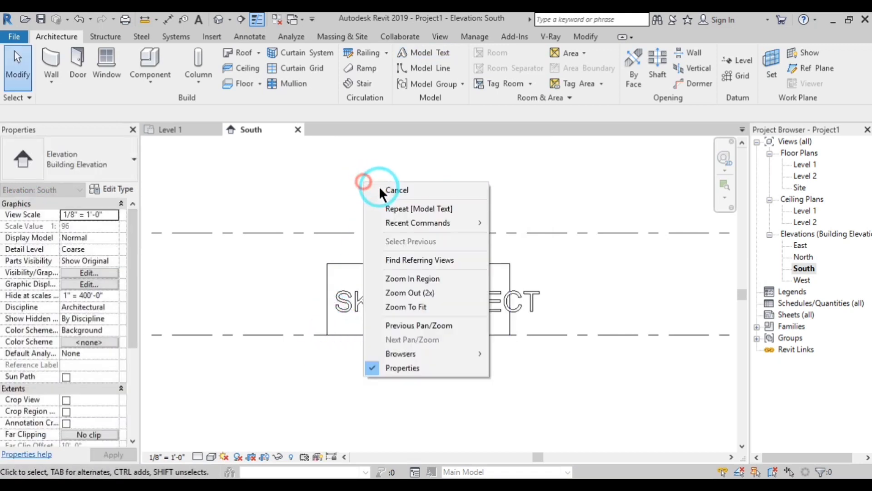
pyautogui.rightClick(344, 169)
pyautogui.click(360, 178)
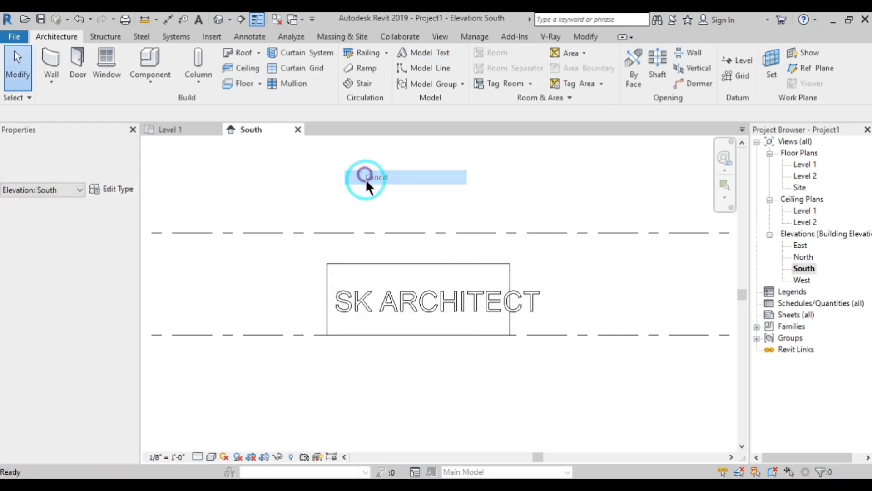
# Step: In the 3D view, change the SK ARCHITECT text's Depth from 6" to 0' 1"
pyautogui.click(219, 21)
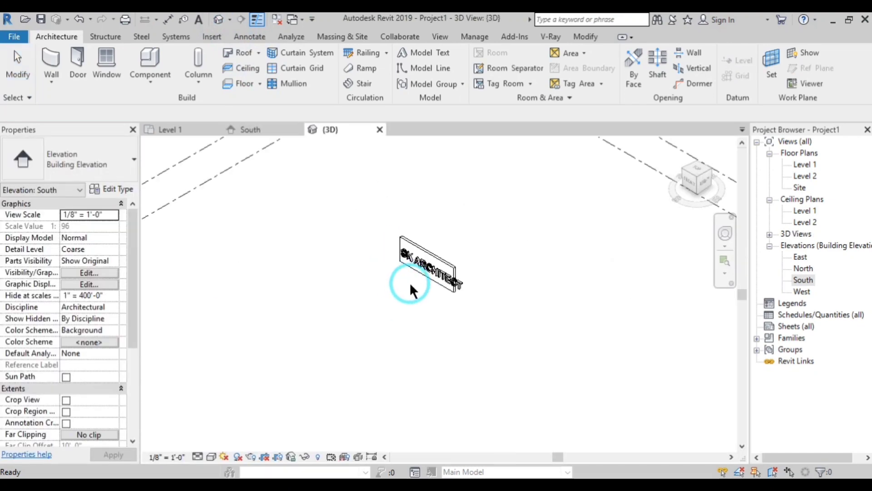
pyautogui.scroll(5, 409, 282)
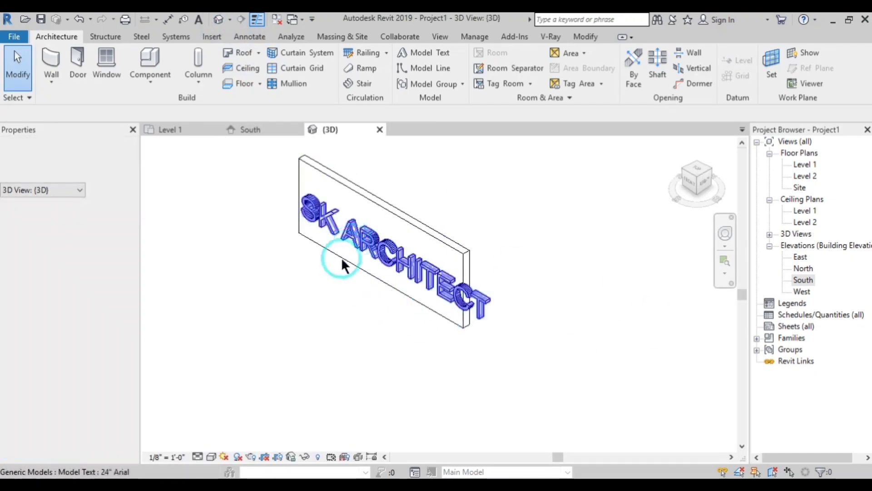
pyautogui.scroll(2, 359, 268)
pyautogui.scroll(3, 395, 259)
pyautogui.scroll(1, 586, 264)
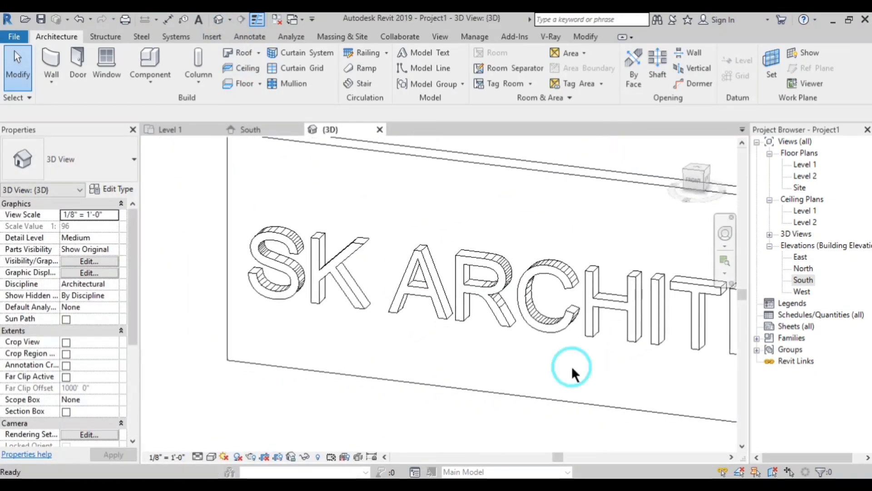
pyautogui.click(454, 287)
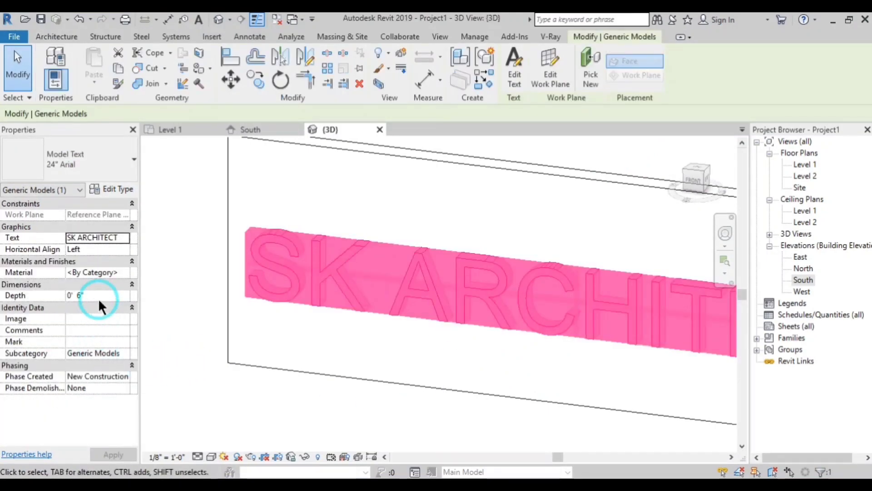
pyautogui.click(98, 298)
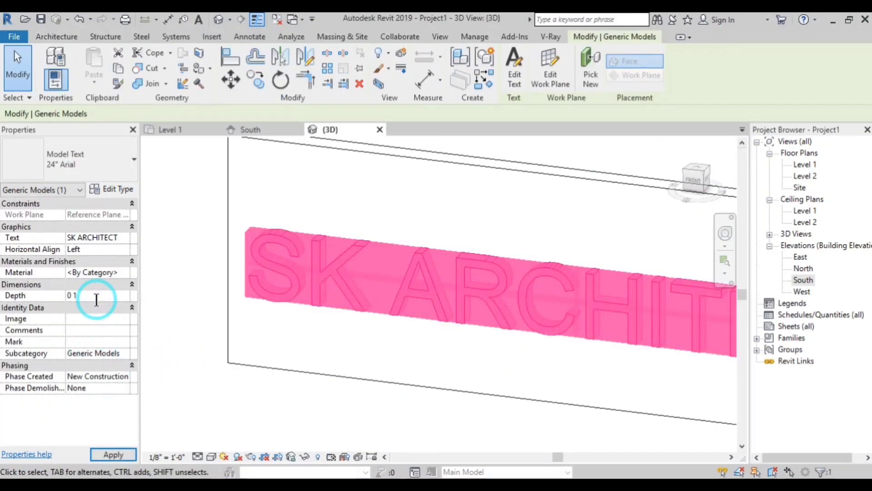
pyautogui.click(308, 399)
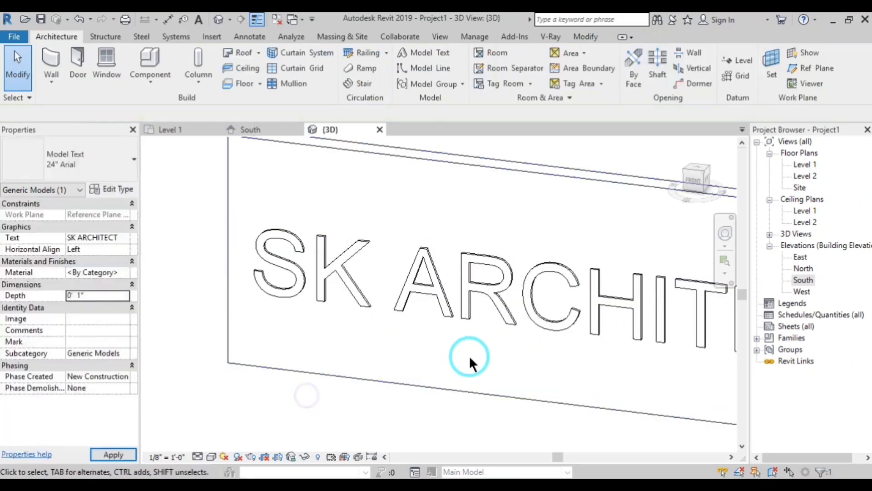
pyautogui.moveTo(469, 362)
pyautogui.mouseDown(button='middle')
pyautogui.moveTo(424, 409)
pyautogui.moveTo(485, 326)
pyautogui.moveTo(334, 451)
pyautogui.moveTo(425, 389)
pyautogui.mouseUp(button='middle')
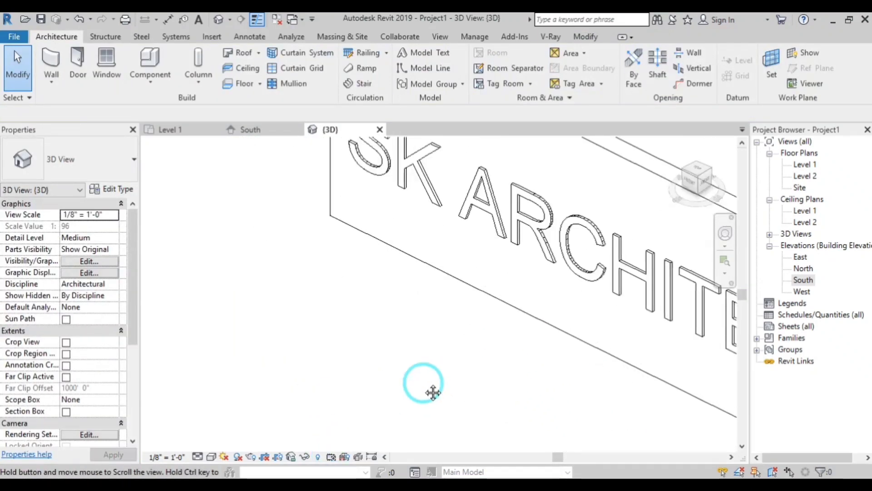
pyautogui.scroll(-2, 418, 386)
pyautogui.click(427, 297)
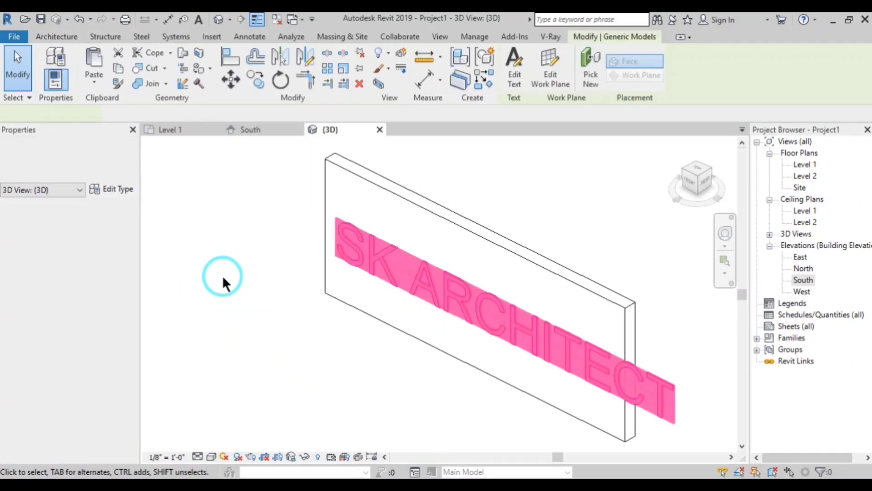
# Step: Reduce the model text type's Text Size from 2' to about 1' 4"
pyautogui.click(113, 190)
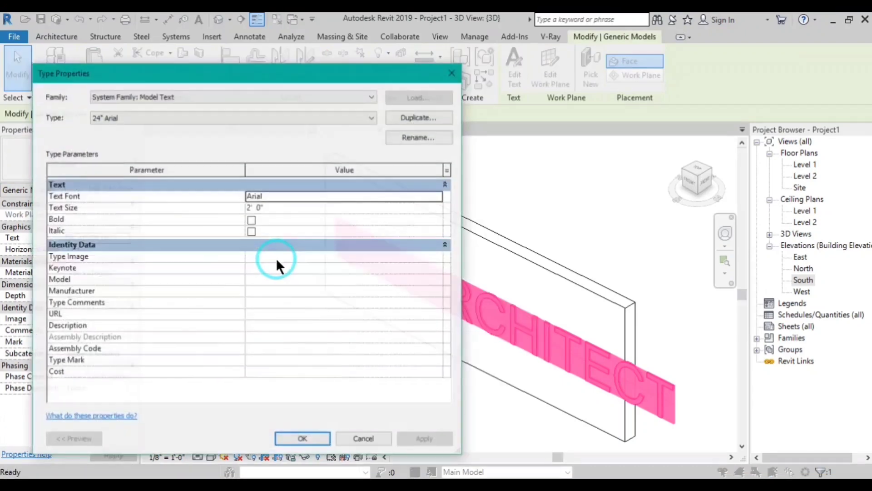
pyautogui.click(269, 207)
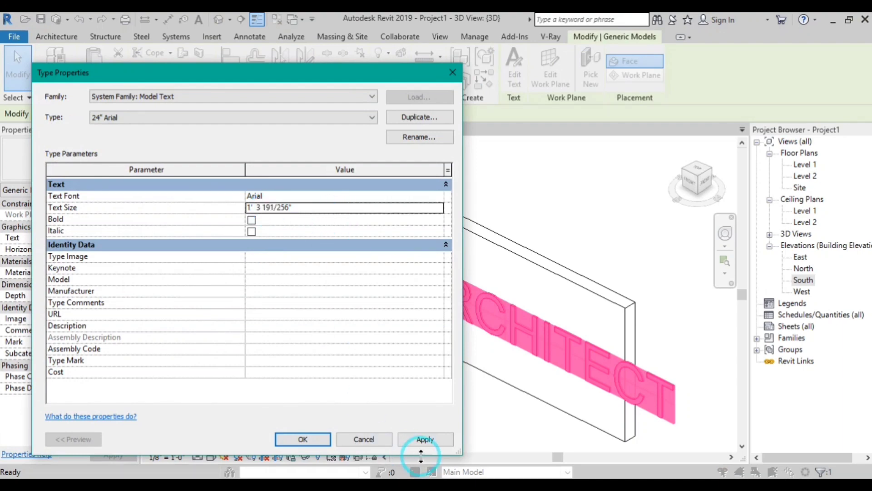
pyautogui.click(418, 440)
pyautogui.moveTo(325, 70)
pyautogui.mouseDown()
pyautogui.moveTo(662, 382)
pyautogui.moveTo(400, 136)
pyautogui.moveTo(238, 121)
pyautogui.moveTo(301, 125)
pyautogui.mouseUp()
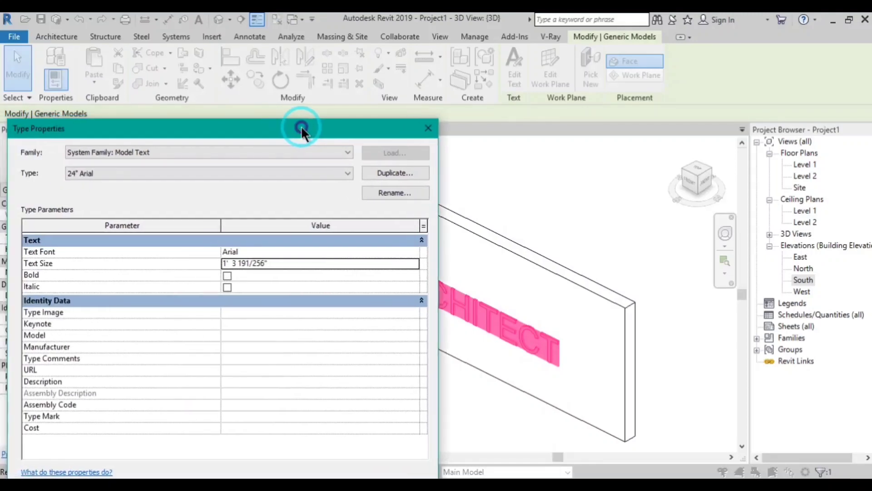
# Step: Change the model text type's font to Forte and apply it
pyautogui.click(285, 252)
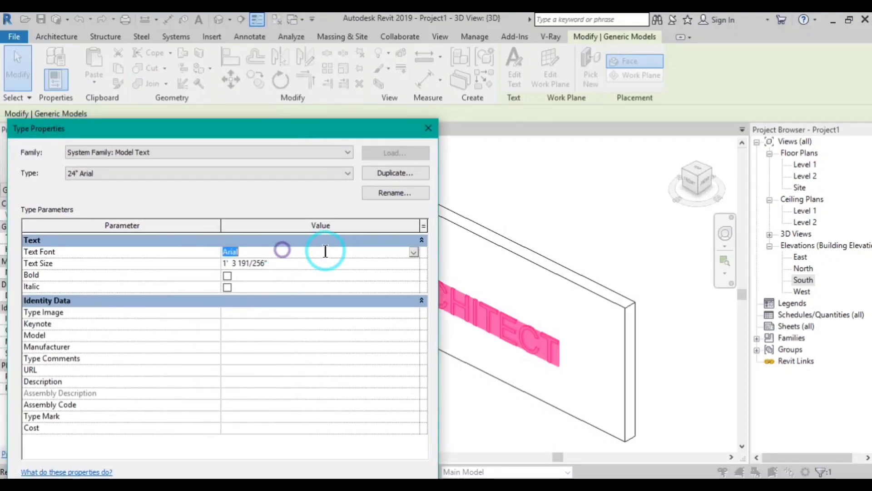
pyautogui.click(413, 252)
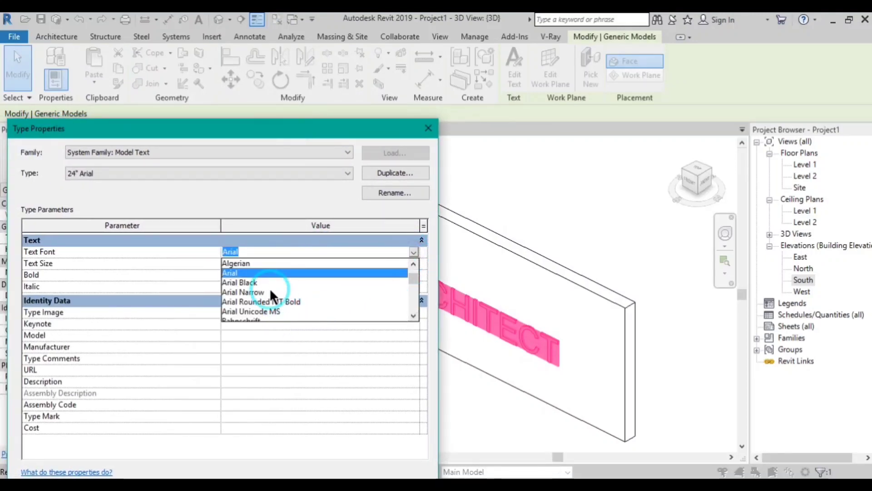
pyautogui.write('Footlight MT Light')
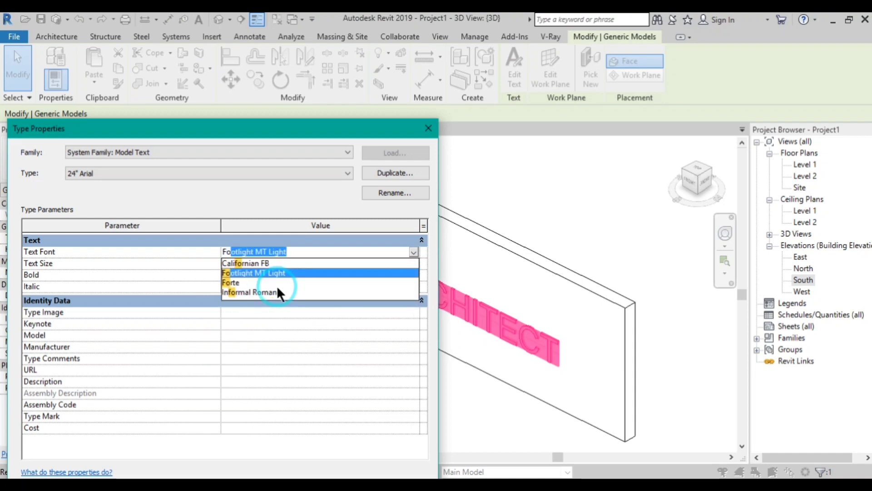
pyautogui.click(225, 283)
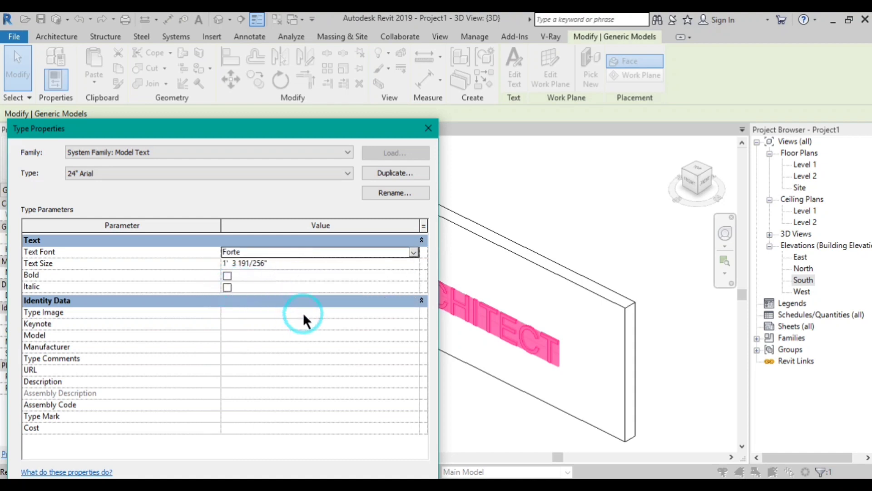
pyautogui.moveTo(324, 134); pyautogui.dragTo(262, 67)
pyautogui.click(342, 428)
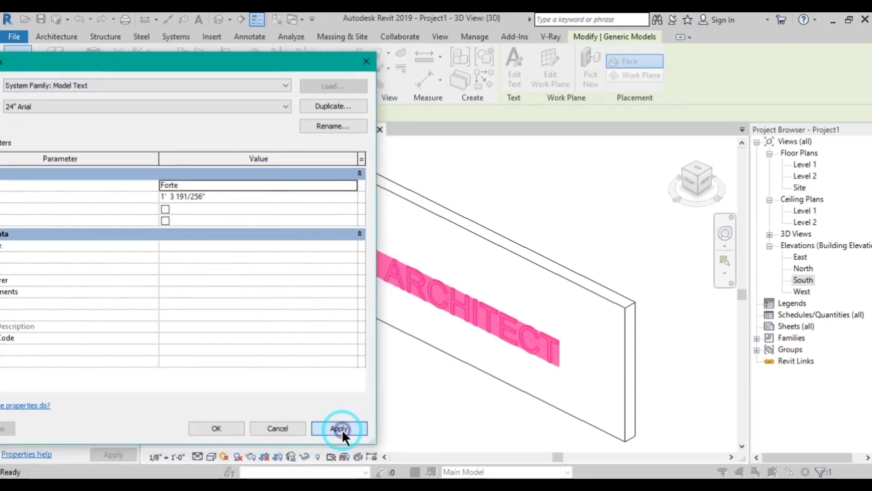
# Step: Try Bold, then switch the lettering to Italic and confirm the type properties
pyautogui.click(165, 209)
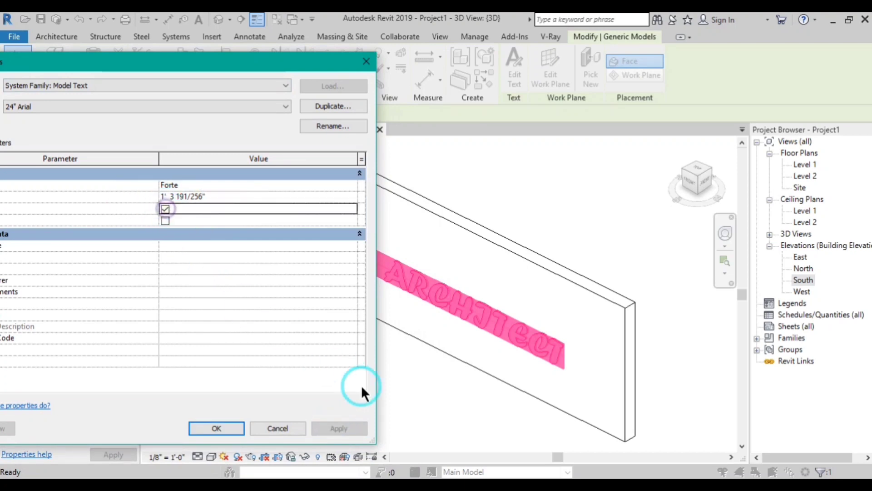
pyautogui.click(352, 424)
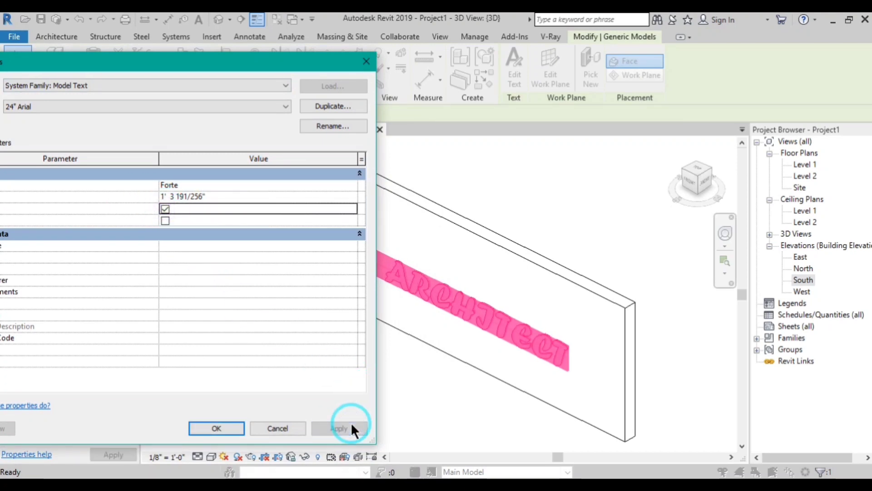
pyautogui.click(165, 209)
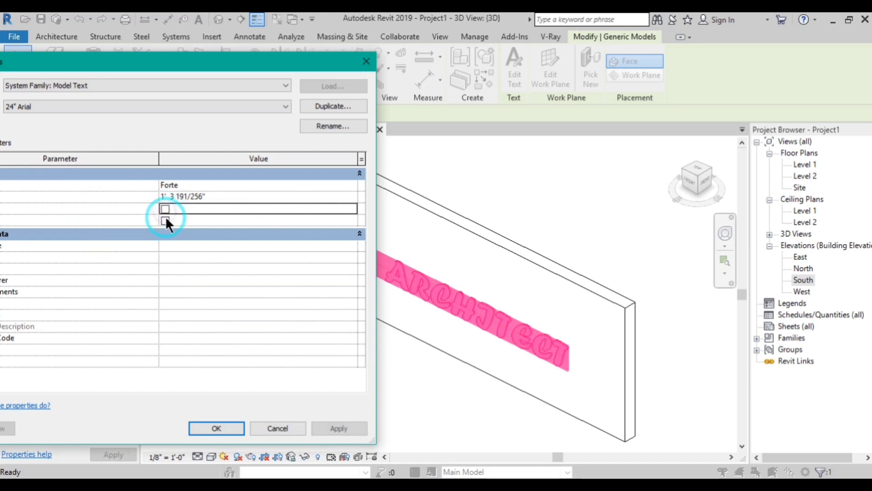
pyautogui.click(334, 428)
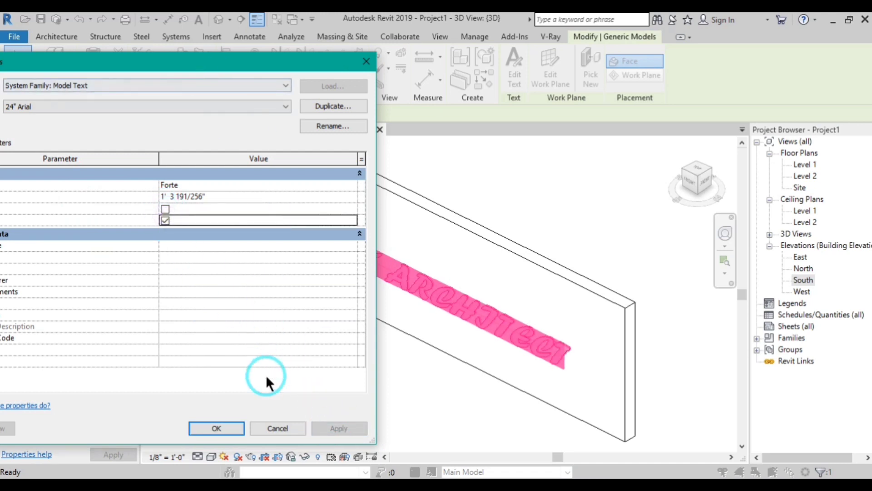
pyautogui.click(235, 429)
# Step: Orbit to a front view and uncheck Italic in the SK ARCHITECT type properties
pyautogui.click(565, 238)
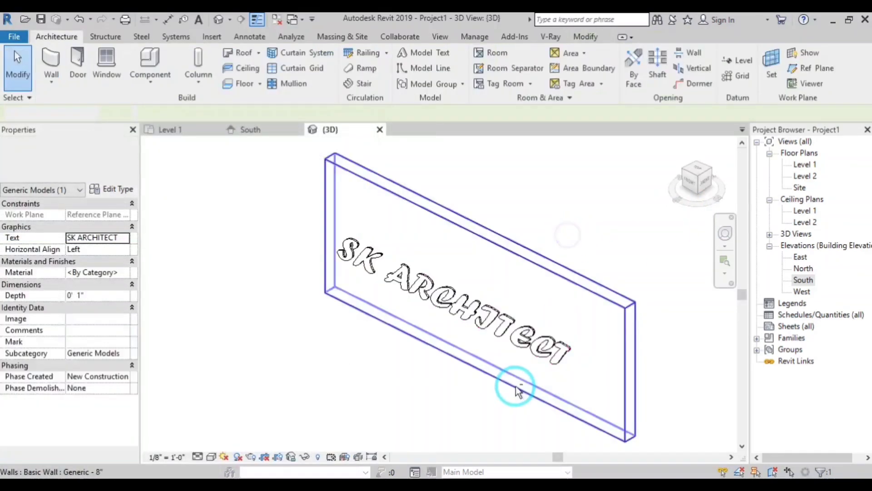
pyautogui.keyDown('shift'); pyautogui.moveTo(516, 383); pyautogui.dragTo(632, 334, button='middle'); pyautogui.keyUp('shift')
pyautogui.click(565, 241)
pyautogui.moveTo(564, 241)
pyautogui.keyDown('shift'); pyautogui.mouseDown(button='middle')
pyautogui.moveTo(520, 364)
pyautogui.moveTo(629, 383)
pyautogui.mouseUp(button='middle'); pyautogui.keyUp('shift')
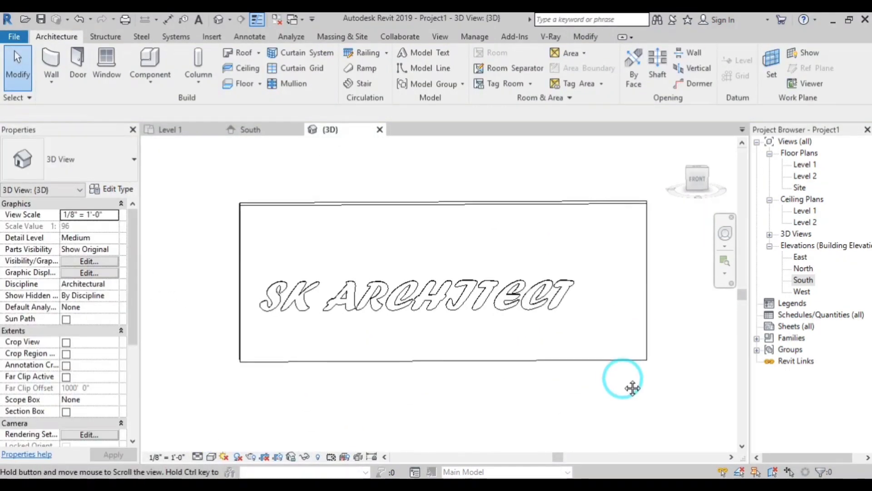
pyautogui.click(508, 312)
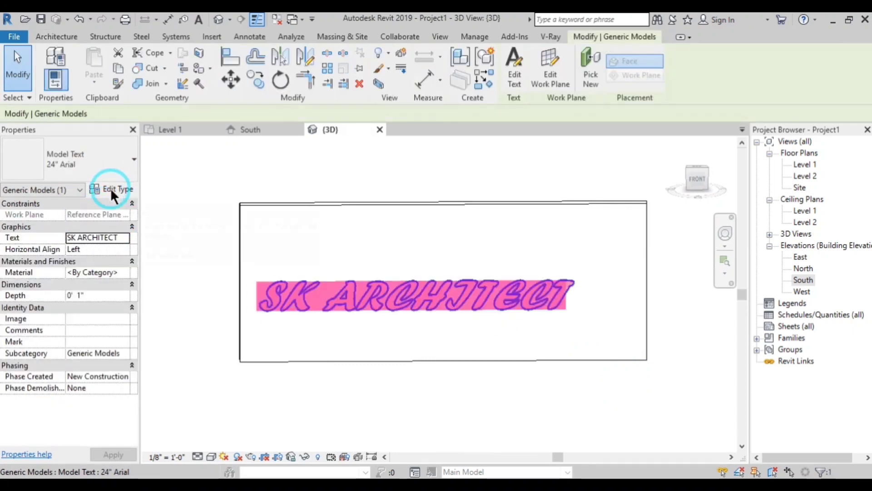
pyautogui.click(278, 213)
pyautogui.click(223, 222)
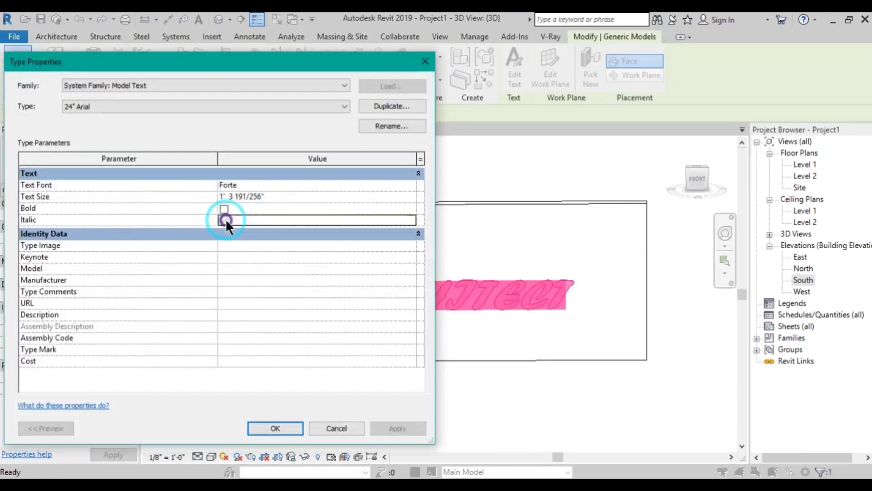
pyautogui.click(403, 428)
pyautogui.click(275, 429)
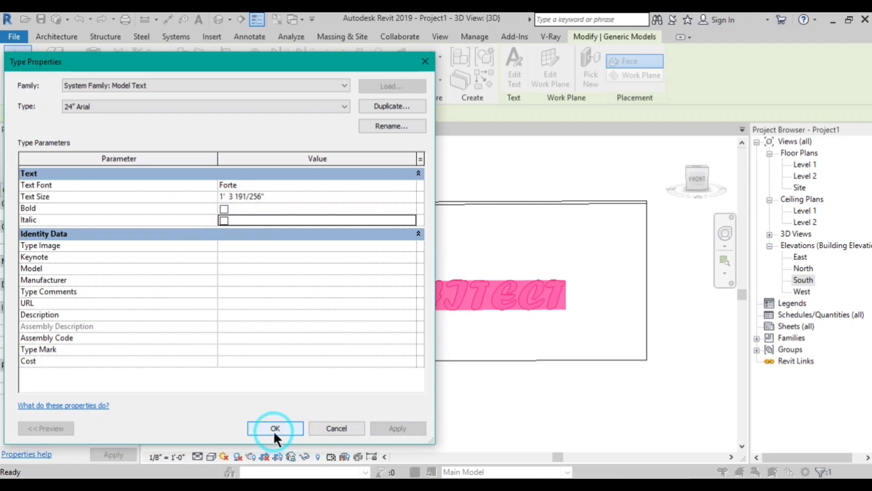
pyautogui.click(402, 403)
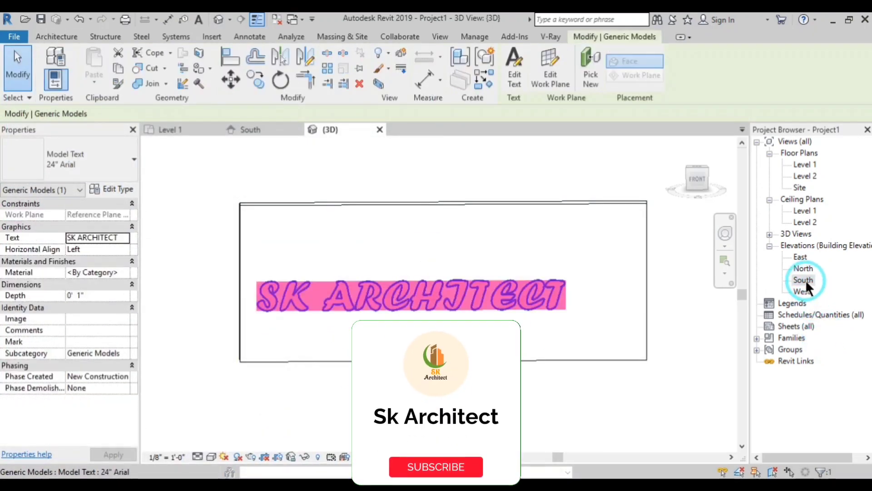
# Step: In the South elevation, drag SK ARCHITECT right and nudge it up and left
pyautogui.doubleClick(803, 279)
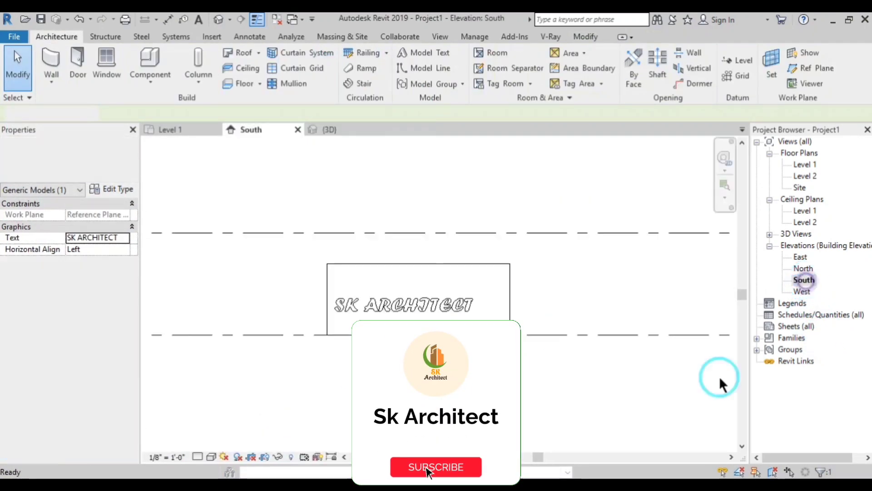
pyautogui.click(402, 305)
pyautogui.moveTo(401, 304)
pyautogui.mouseDown()
pyautogui.moveTo(424, 307)
pyautogui.moveTo(417, 304)
pyautogui.mouseUp()
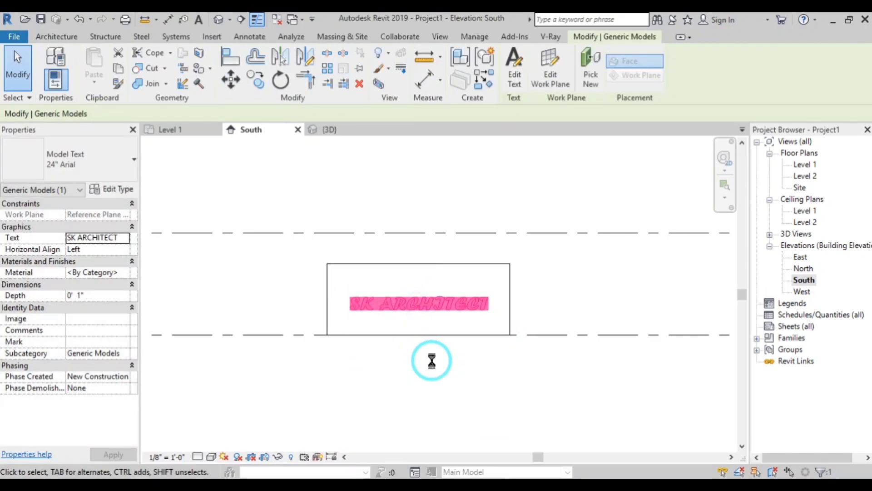
pyautogui.press('Up')
pyautogui.press('Left')
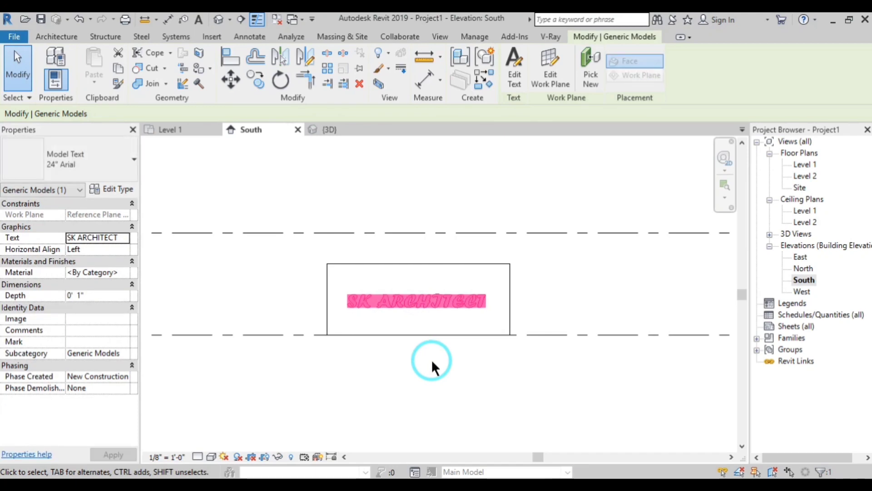
pyautogui.click(432, 362)
pyautogui.scroll(3, 433, 362)
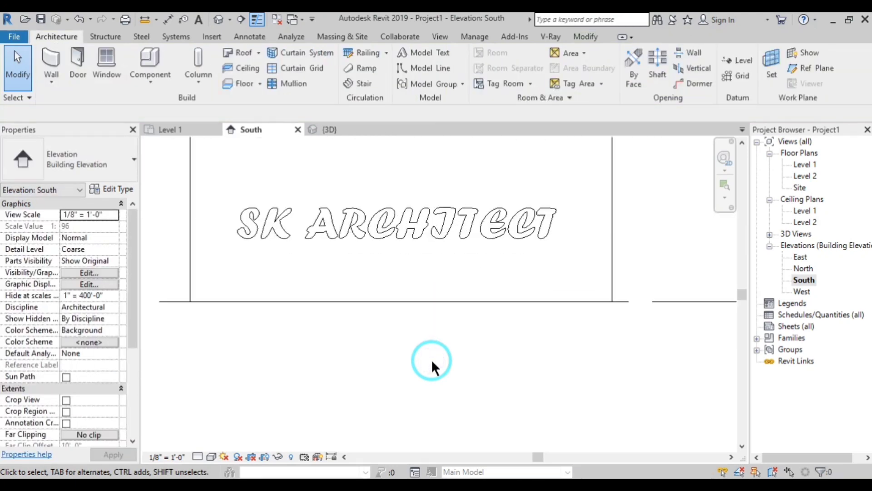
# Step: Recentre the lettering in view and close the 3D view tab
pyautogui.moveTo(432, 362); pyautogui.dragTo(497, 405, button='middle')
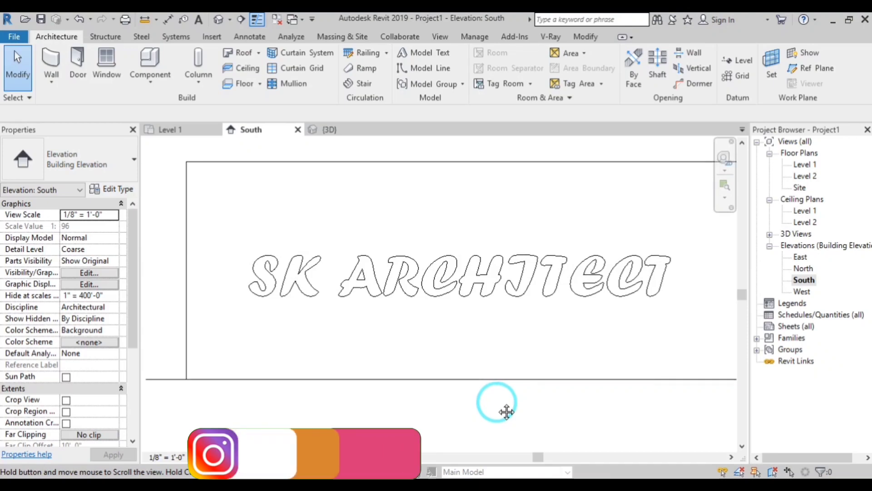
pyautogui.click(328, 129)
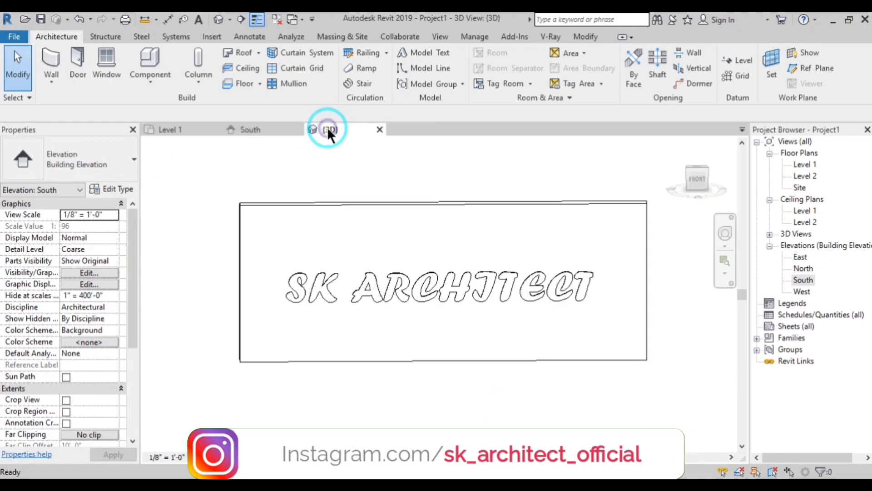
pyautogui.click(380, 129)
pyautogui.click(246, 134)
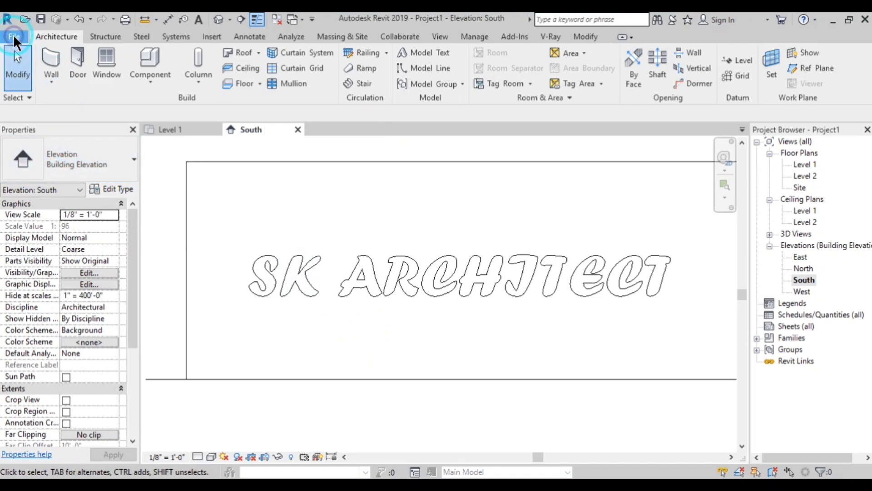
# Step: Create a new family from RVT 2014 > New Templates > Lighting Fixture.rft
pyautogui.click(14, 37)
pyautogui.moveTo(42, 85)
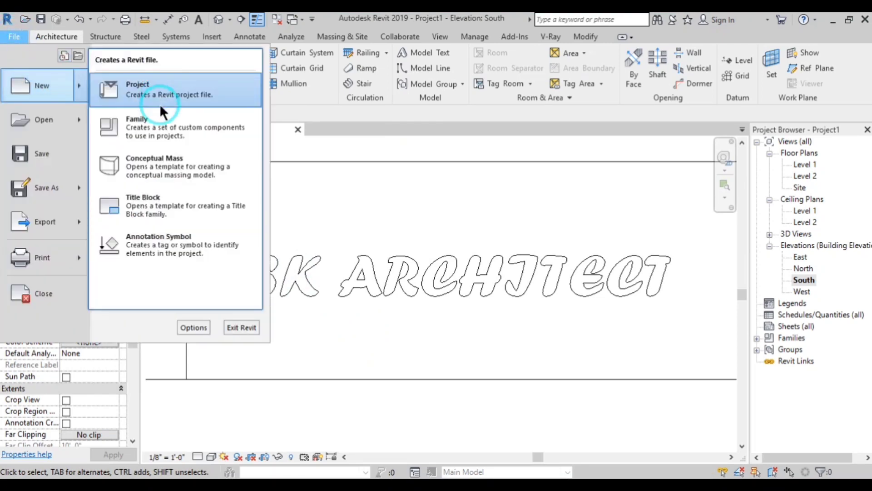
pyautogui.click(160, 119)
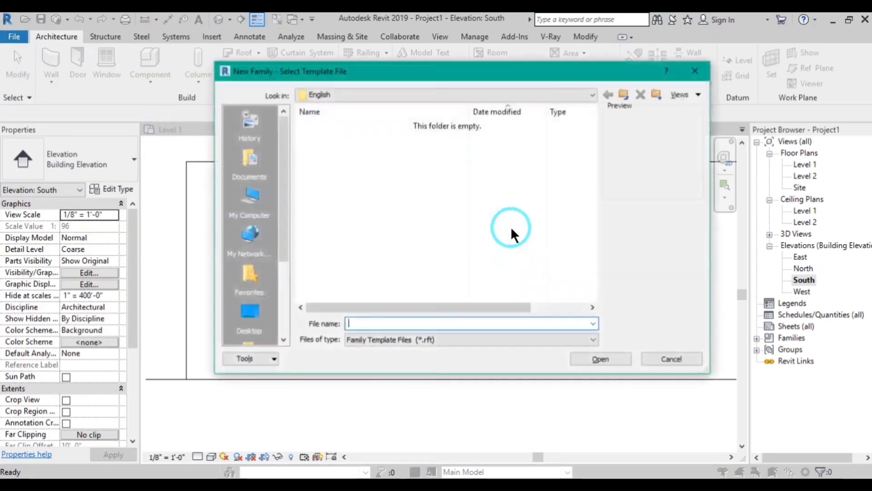
pyautogui.click(623, 94)
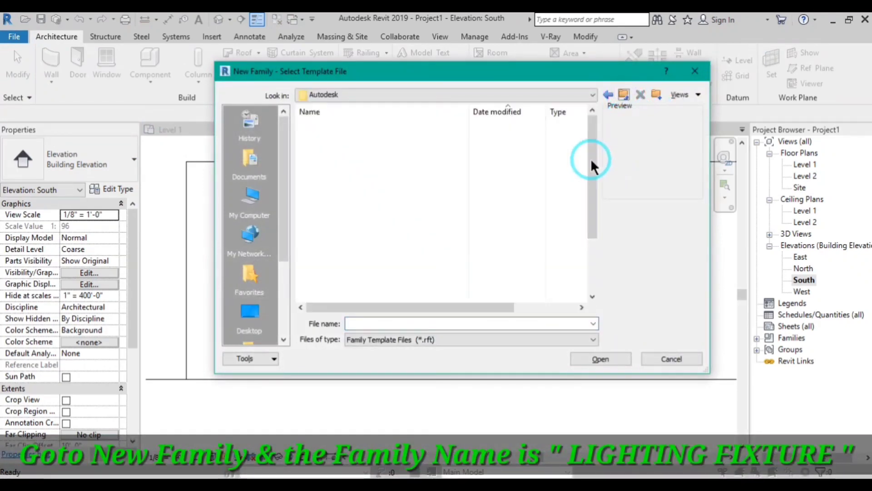
pyautogui.scroll(-2, 399, 258)
pyautogui.doubleClick(375, 273)
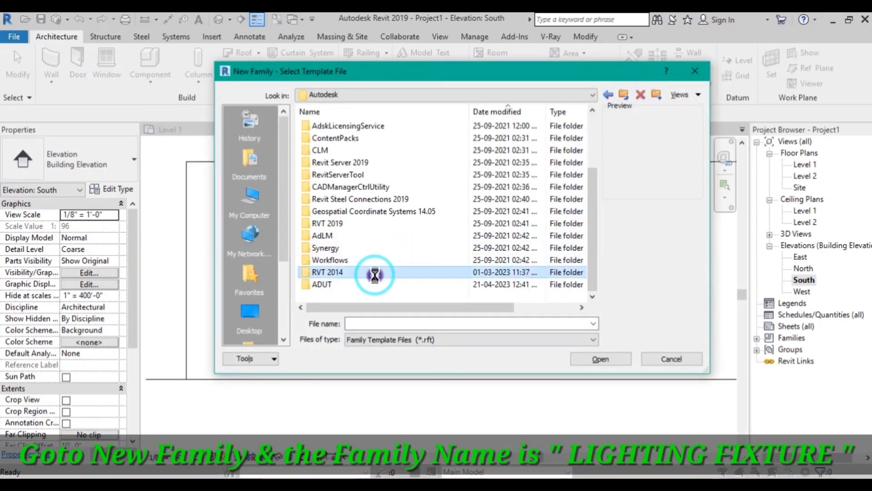
pyautogui.doubleClick(348, 151)
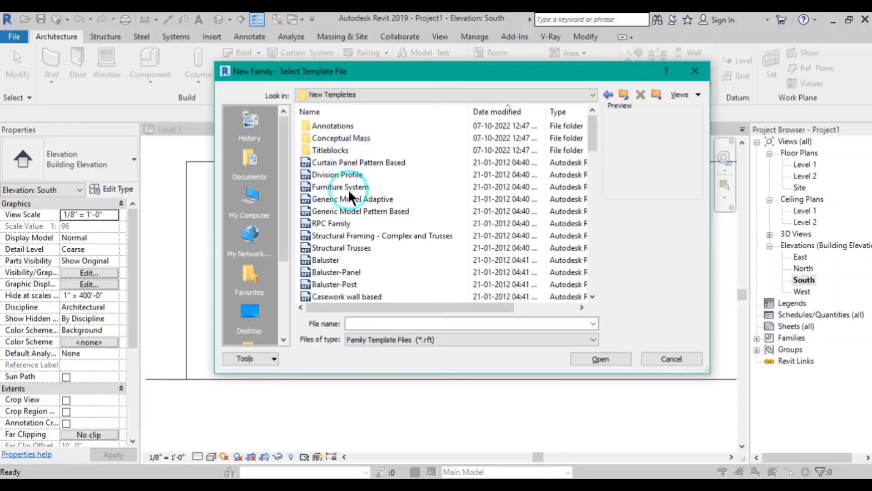
pyautogui.click(359, 235)
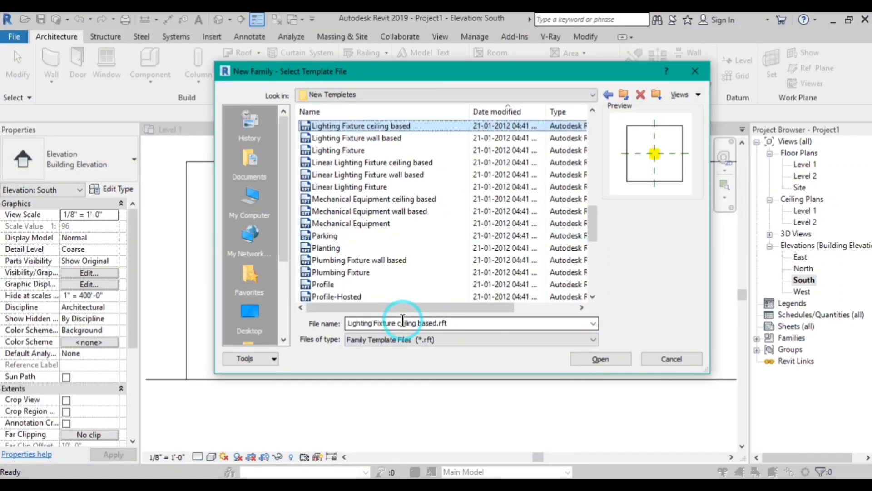
pyautogui.click(352, 152)
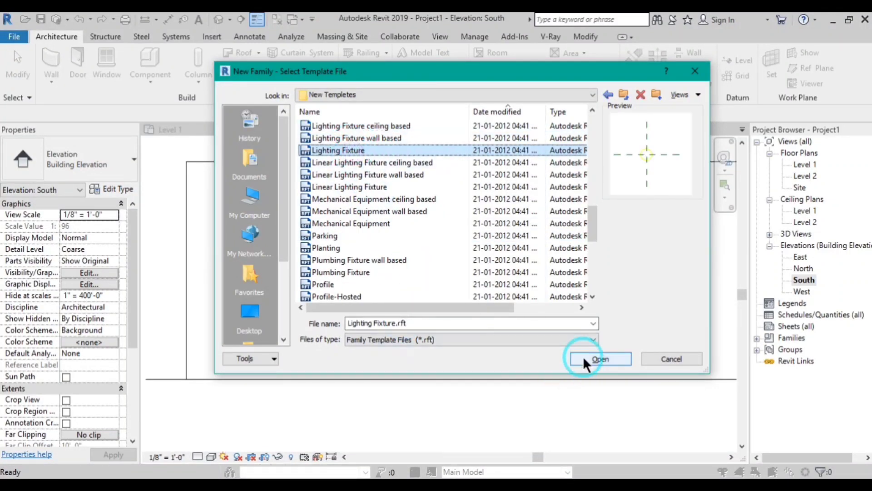
pyautogui.click(583, 358)
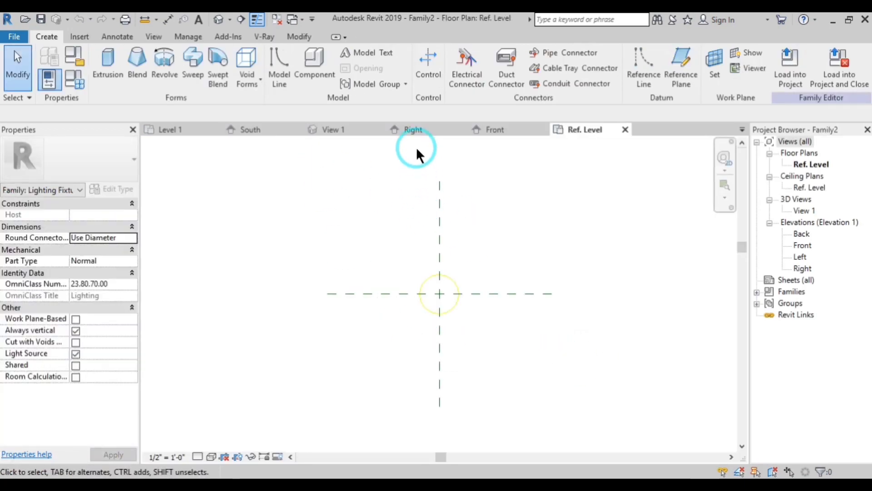
# Step: Close the Right and 3D views, open Front, and review Family Category settings unchanged
pyautogui.click(415, 129)
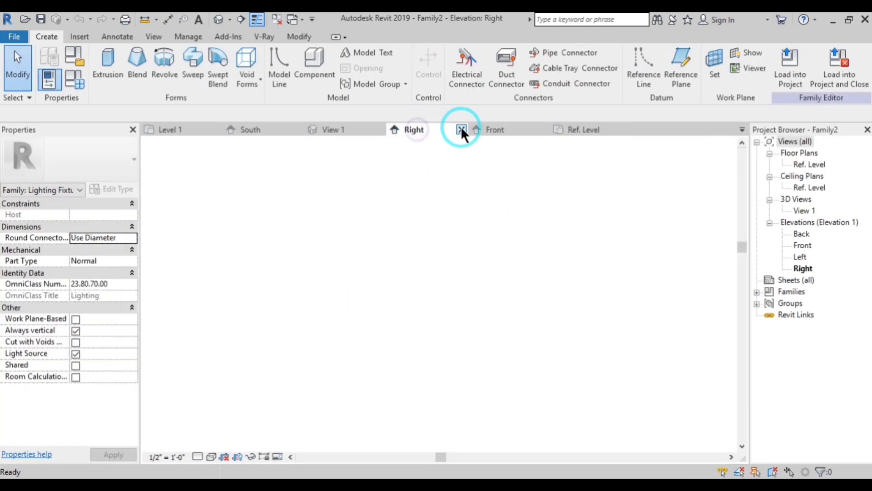
pyautogui.click(341, 129)
pyautogui.click(378, 129)
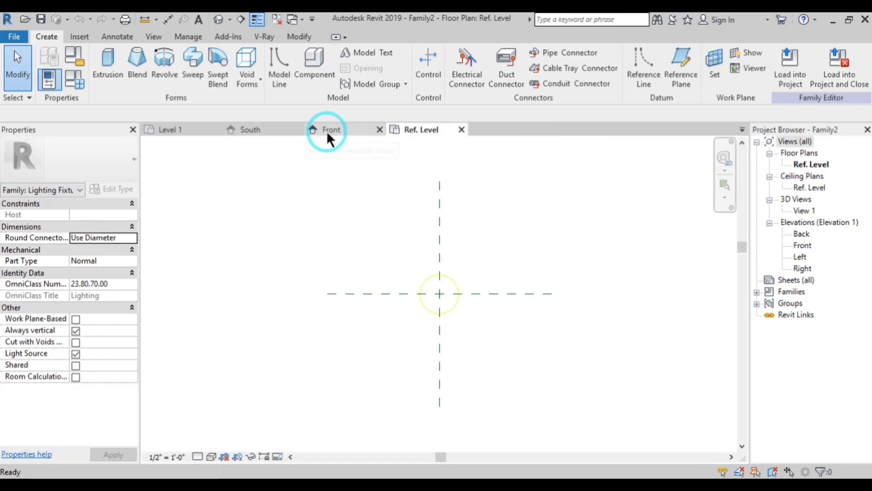
pyautogui.click(342, 129)
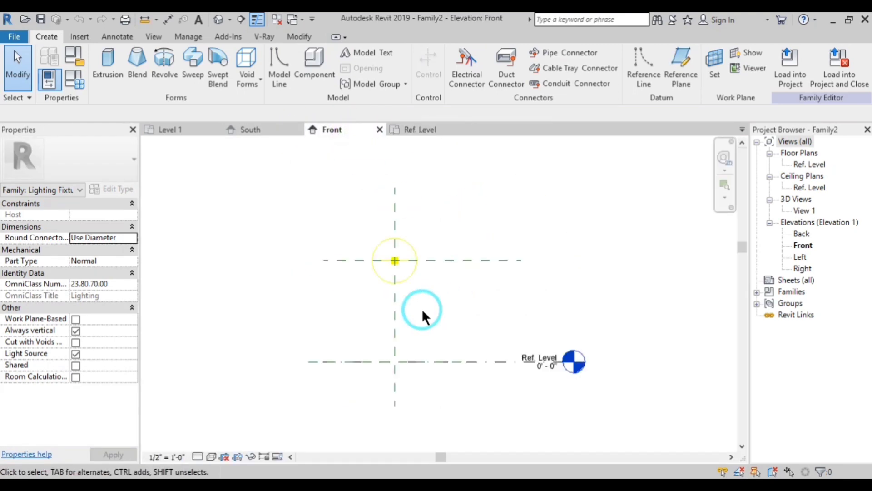
pyautogui.scroll(2, 422, 309)
pyautogui.scroll(2, 392, 226)
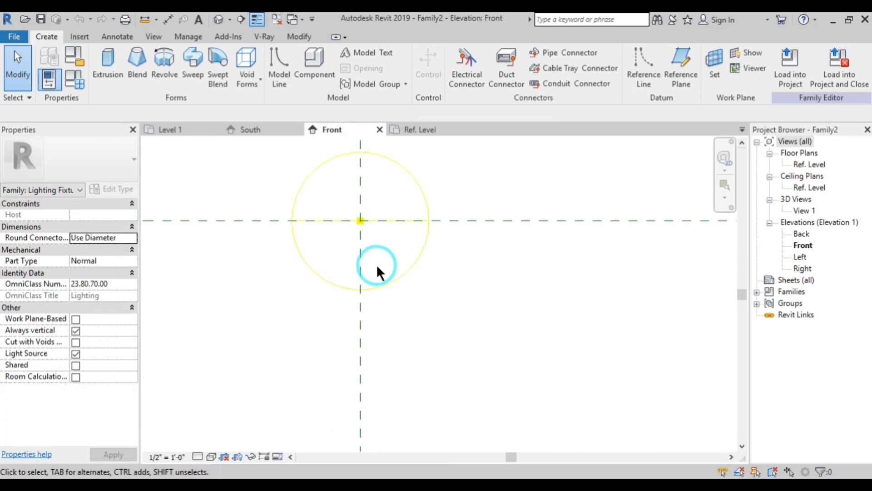
pyautogui.click(86, 64)
pyautogui.click(498, 397)
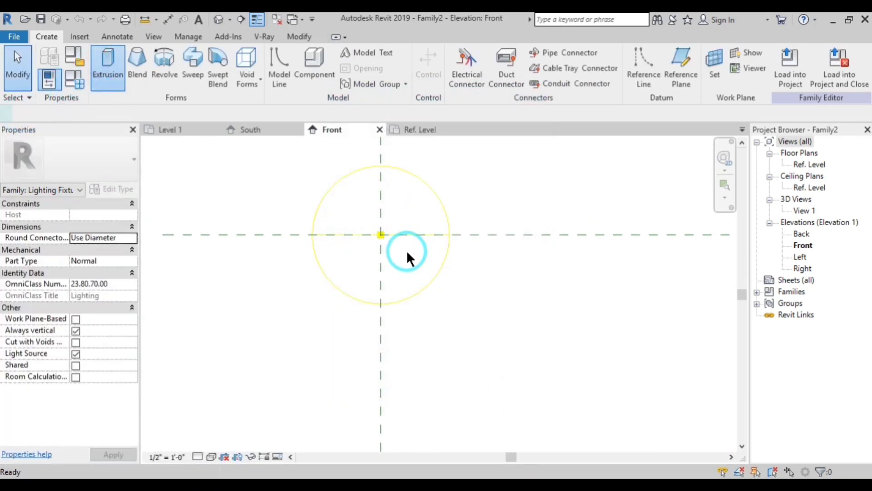
# Step: Sketch a 5mm-radius circle extrusion centred on the light source and finish it
pyautogui.click(515, 50)
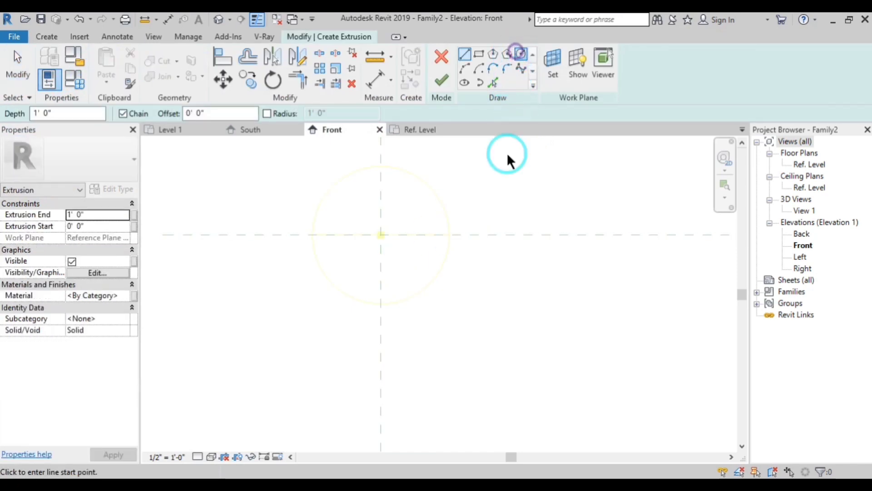
pyautogui.click(381, 234)
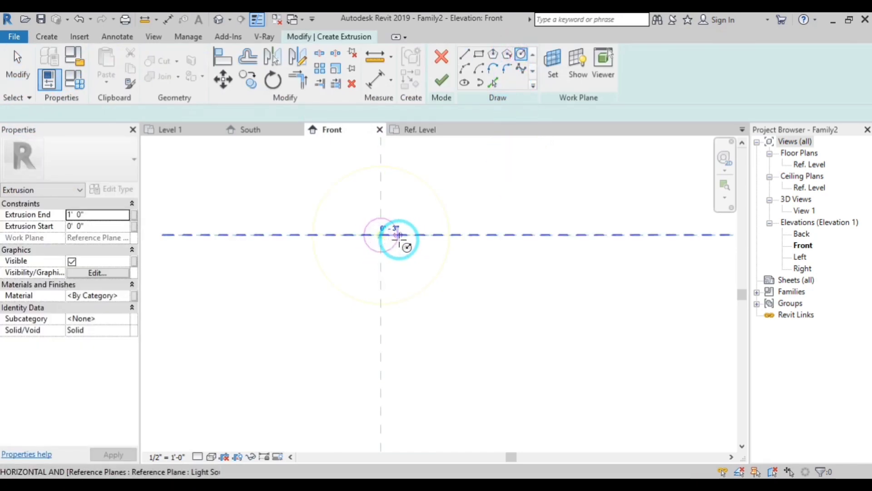
pyautogui.scroll(3, 399, 235)
pyautogui.write('5mm')
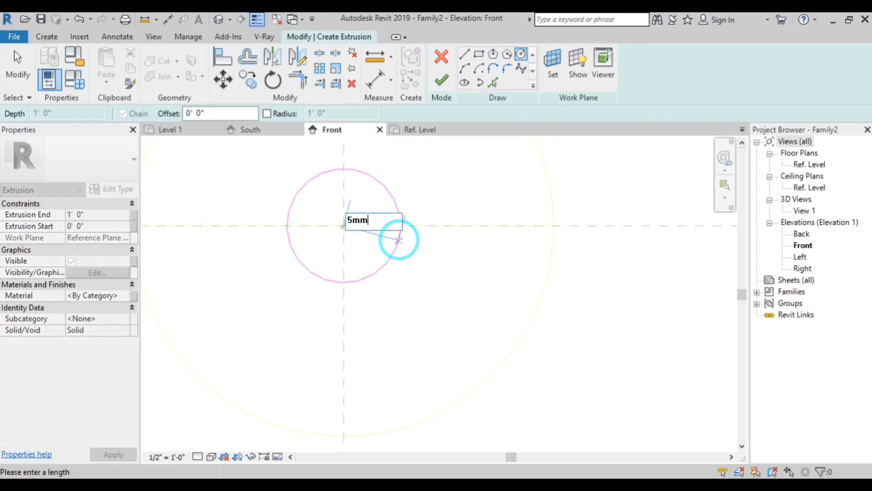
pyautogui.press('Return')
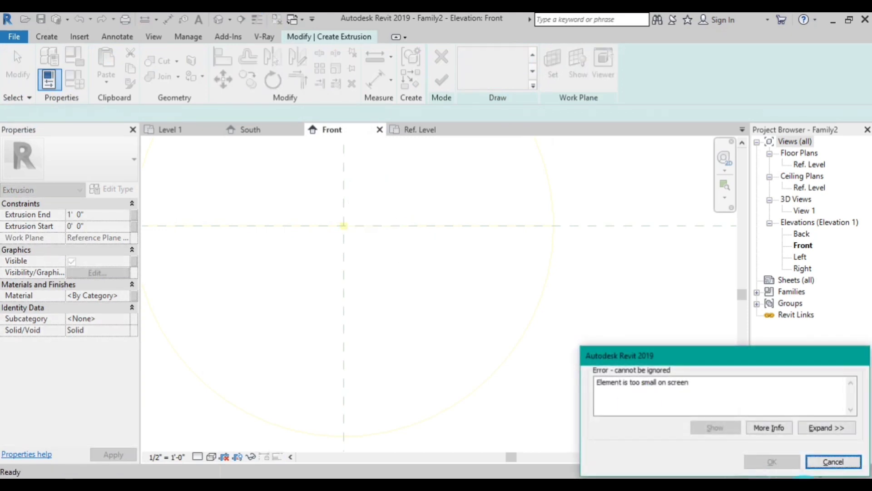
pyautogui.click(859, 462)
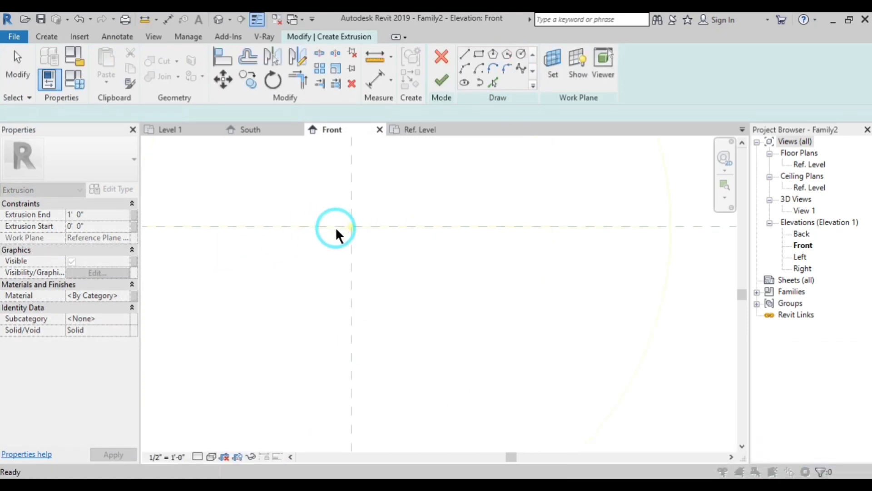
pyautogui.click(521, 54)
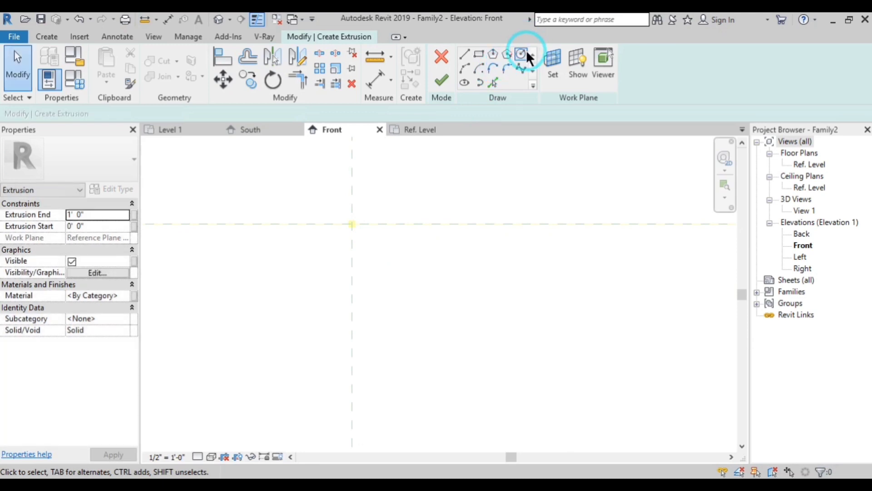
pyautogui.click(353, 223)
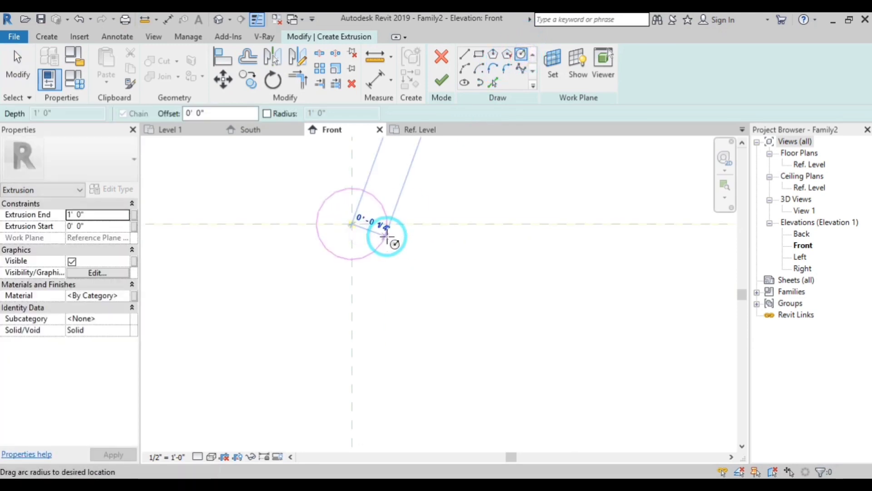
pyautogui.write('5mm')
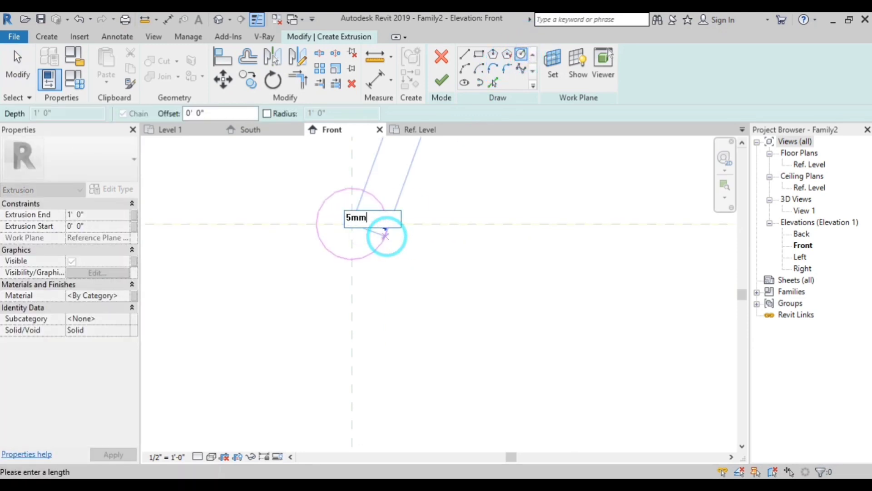
pyautogui.press('Return')
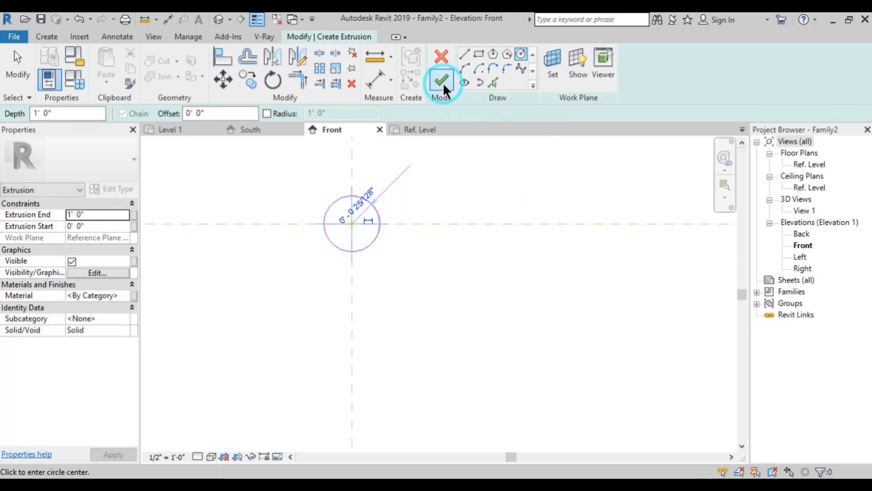
pyautogui.click(443, 82)
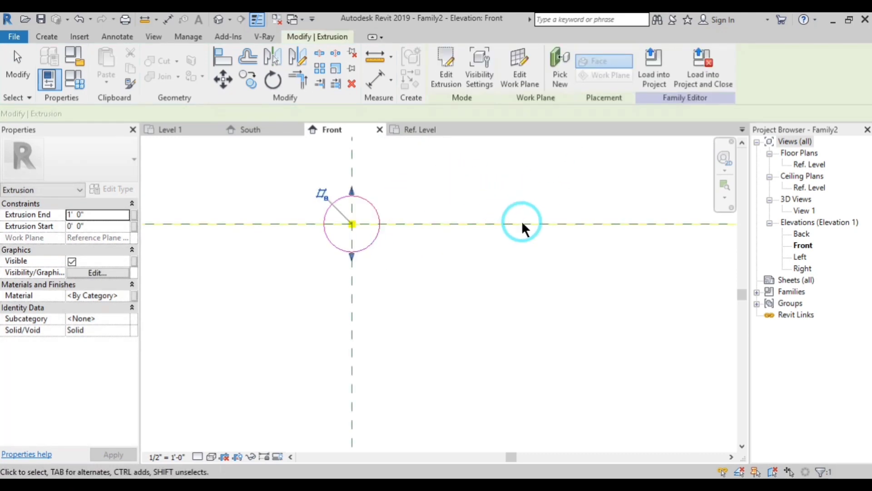
# Step: In the Ref. Level plan, set the extrusion's Extrusion End to 0' 0 5/64"
pyautogui.click(413, 130)
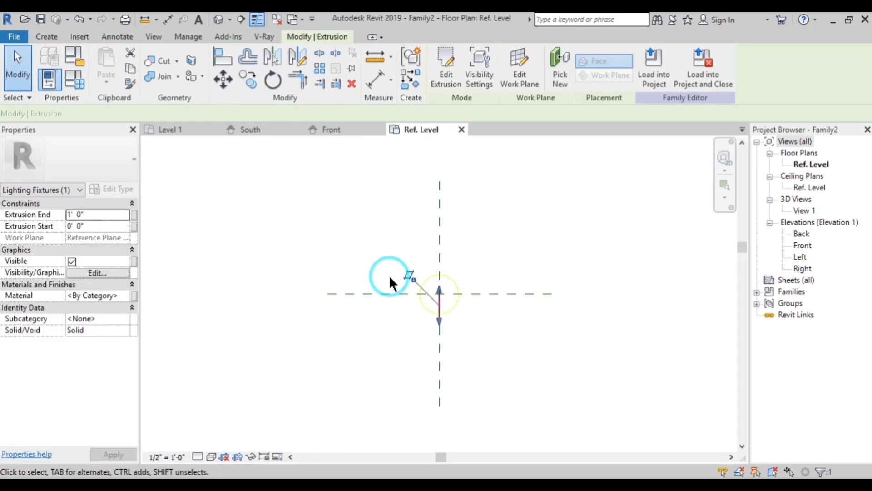
pyautogui.scroll(5, 429, 320)
pyautogui.moveTo(432, 322); pyautogui.dragTo(301, 370, button='middle')
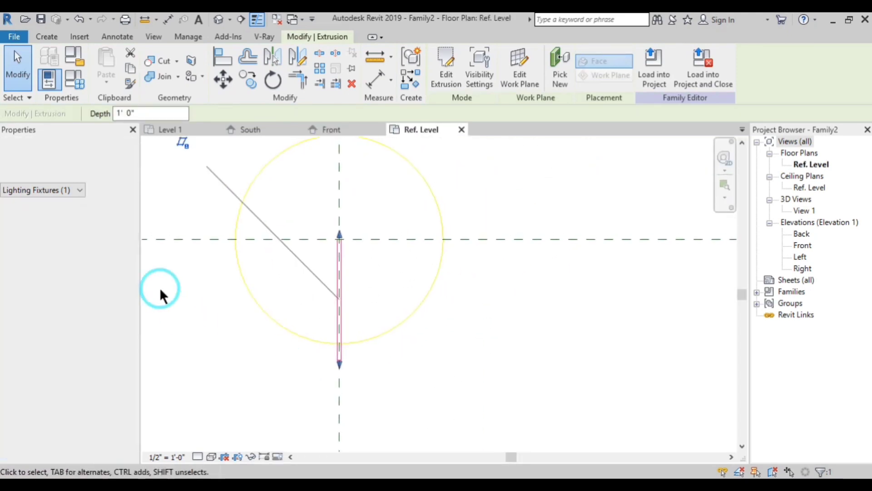
pyautogui.click(99, 217)
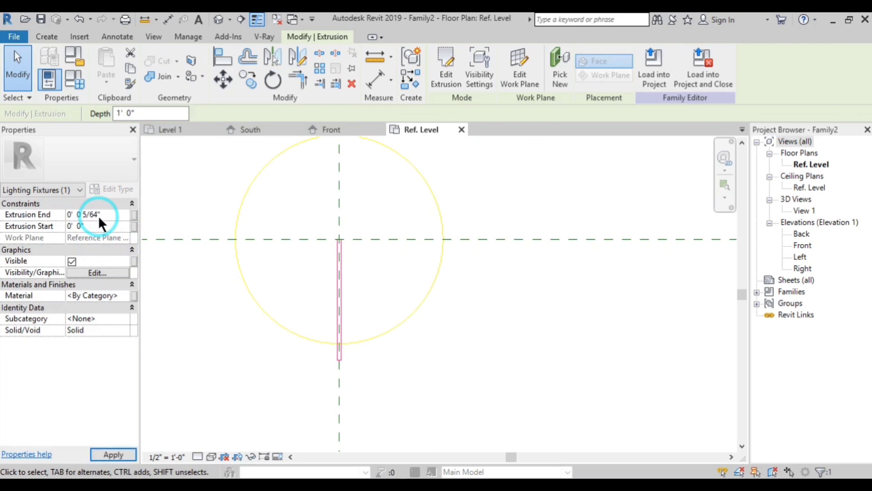
pyautogui.scroll(4, 325, 247)
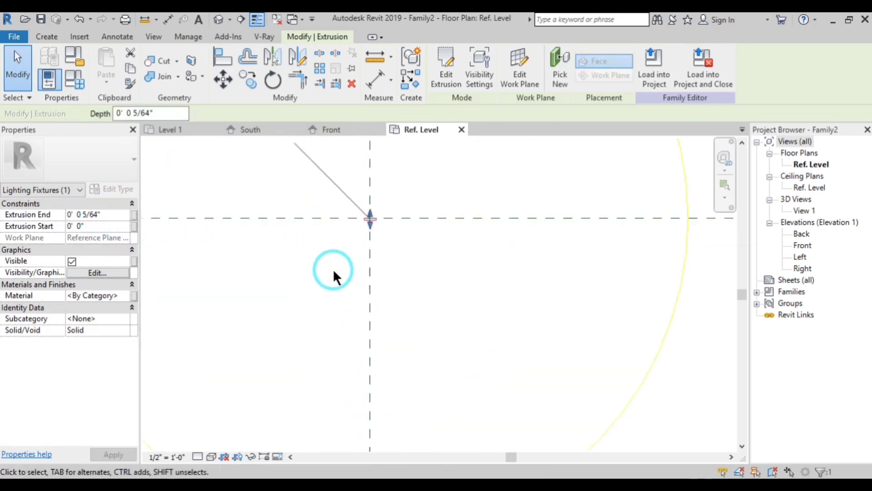
pyautogui.click(437, 258)
pyautogui.scroll(-3, 457, 300)
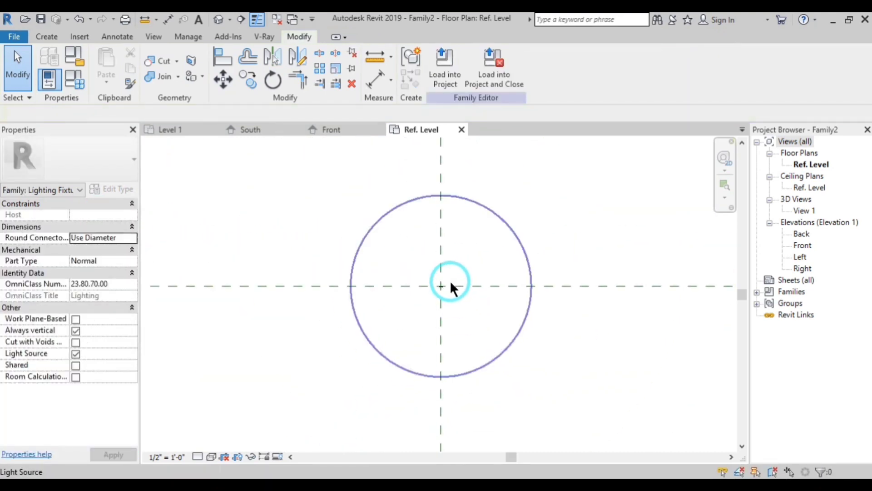
pyautogui.moveTo(451, 283); pyautogui.dragTo(428, 256, button='middle')
pyautogui.click(18, 36)
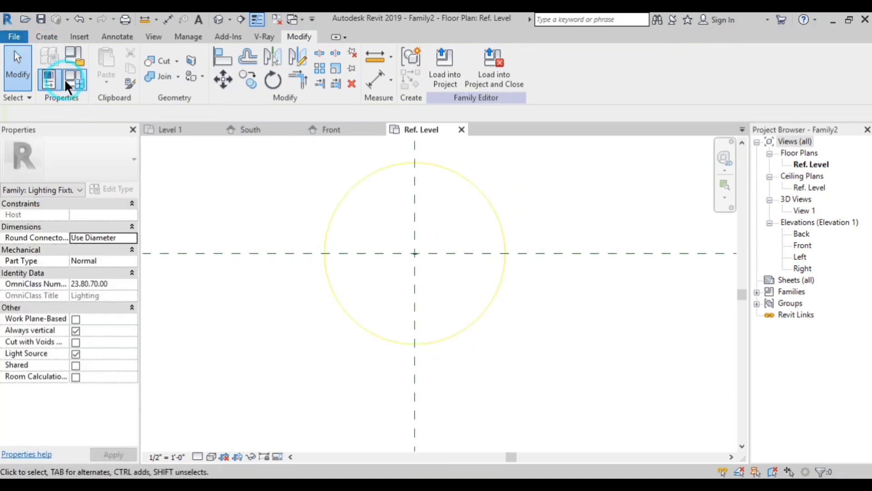
# Step: In Family Types, set the light's Initial Color to 4800 K
pyautogui.press('f')
pyautogui.press('t')
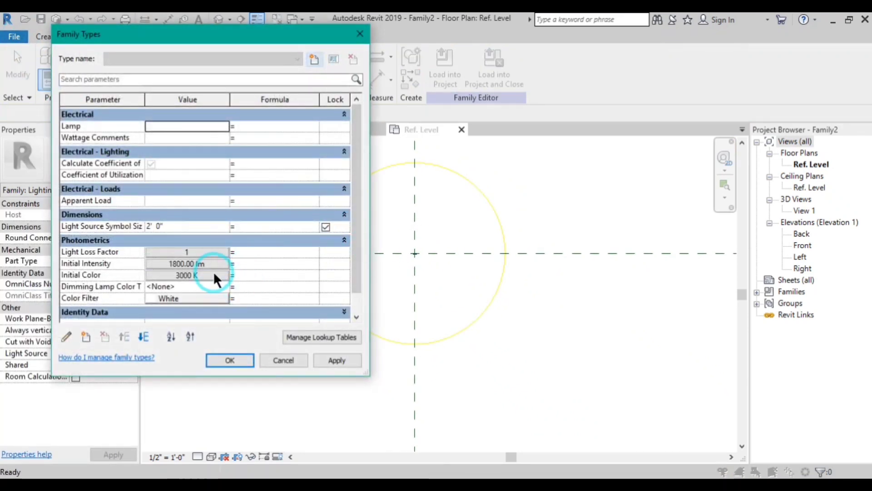
pyautogui.click(210, 274)
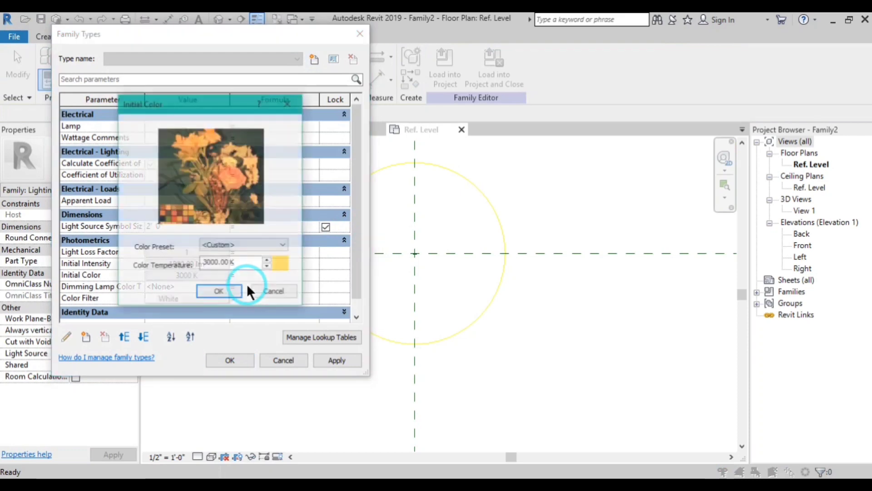
pyautogui.write('4')
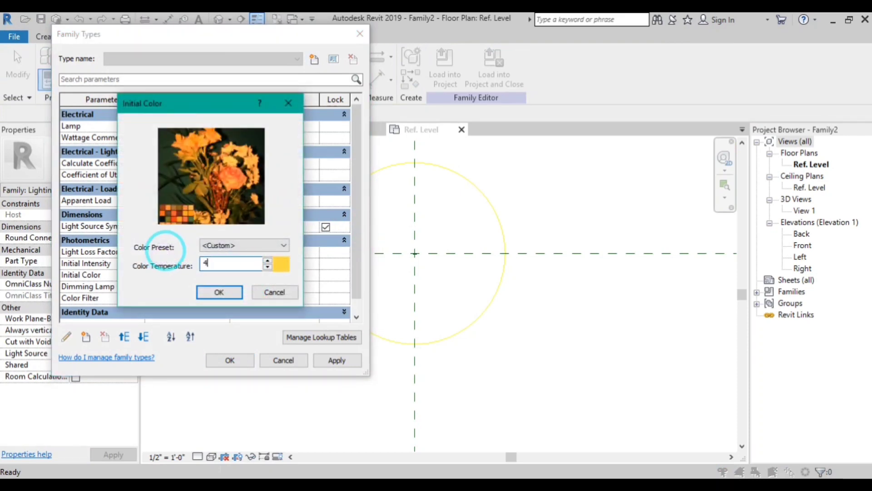
pyautogui.write('800')
pyautogui.press('Return')
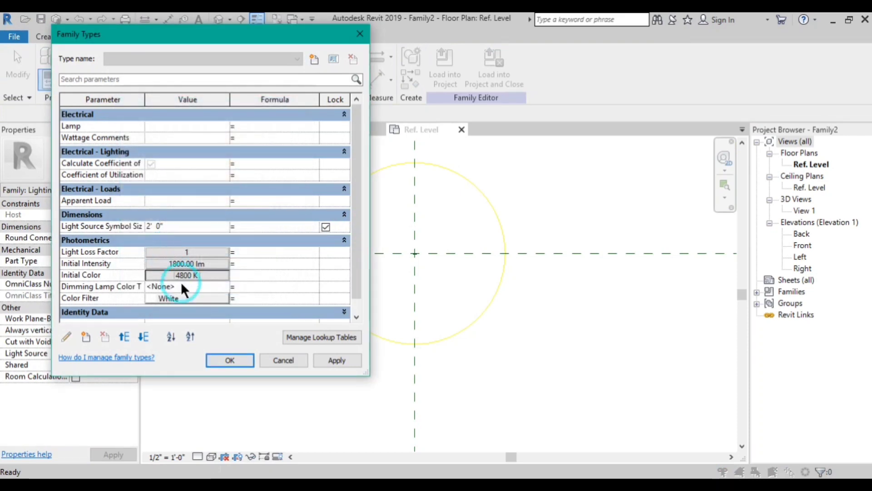
# Step: Set the Color Filter to light cyan (RGB 166-255-255), then apply and confirm
pyautogui.click(182, 295)
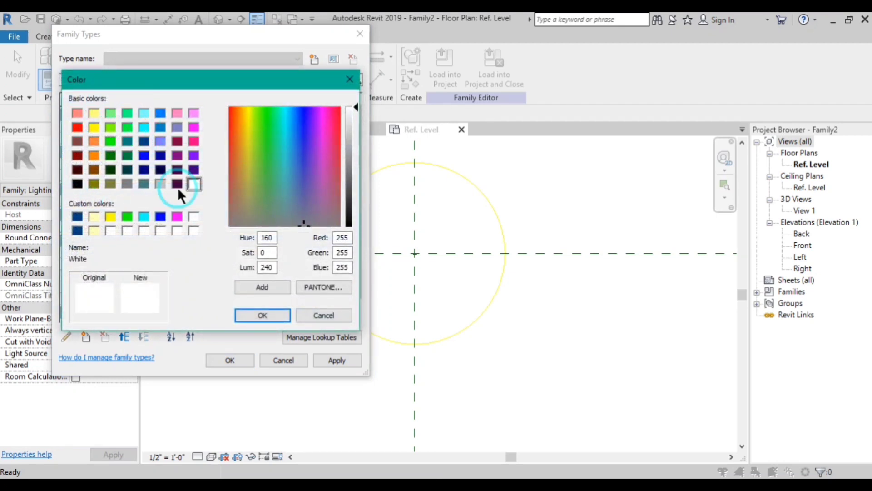
pyautogui.click(139, 119)
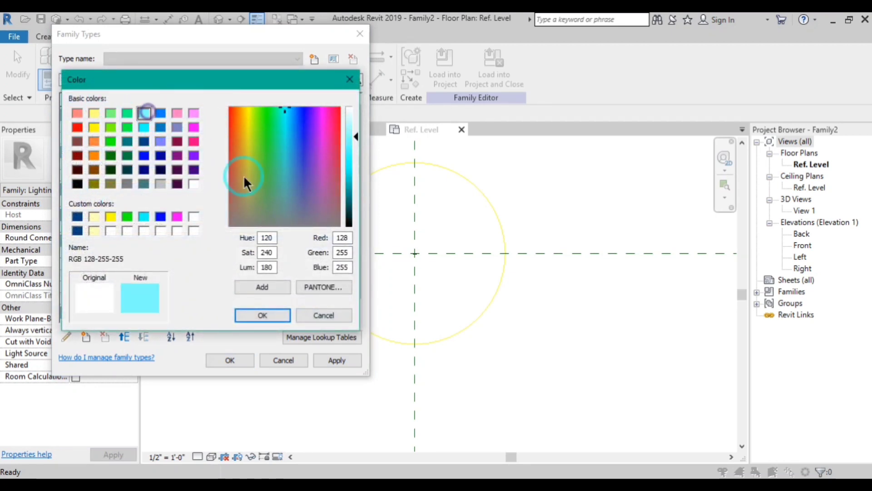
pyautogui.moveTo(357, 145); pyautogui.dragTo(355, 128)
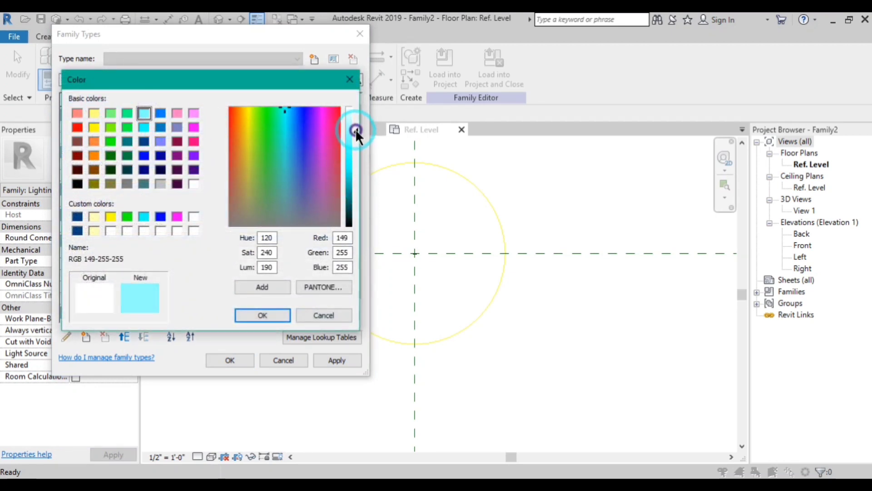
pyautogui.click(262, 315)
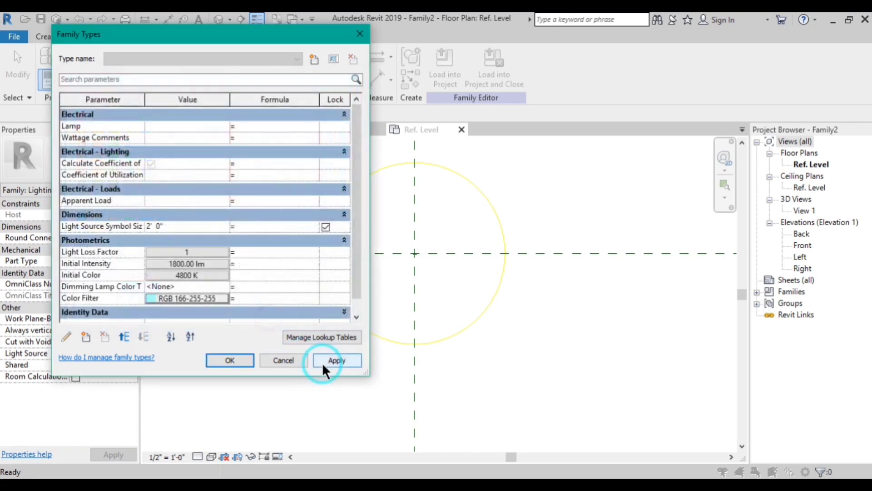
pyautogui.click(328, 359)
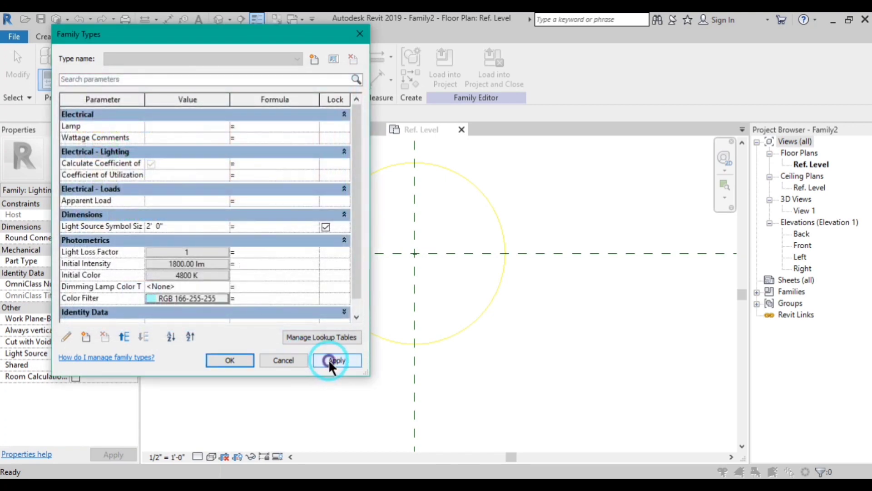
pyautogui.click(233, 361)
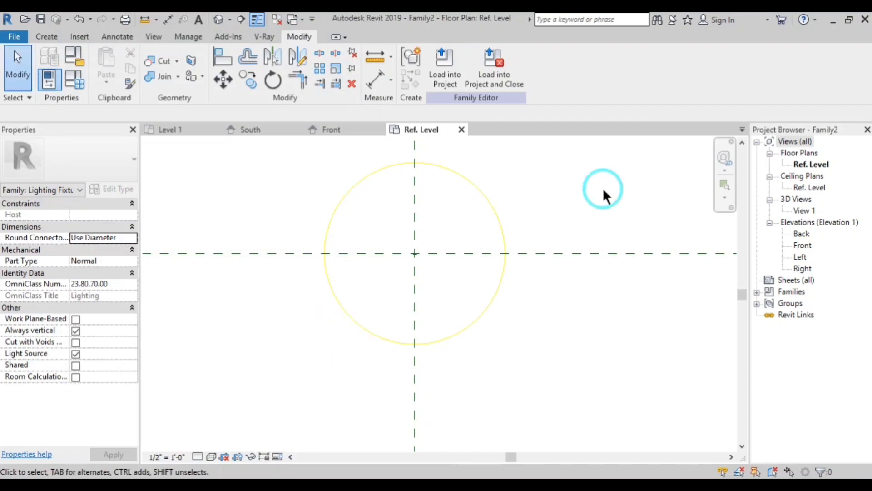
# Step: Make the light family Shared and load it into Project1
pyautogui.moveTo(441, 252); pyautogui.dragTo(408, 269, button='middle')
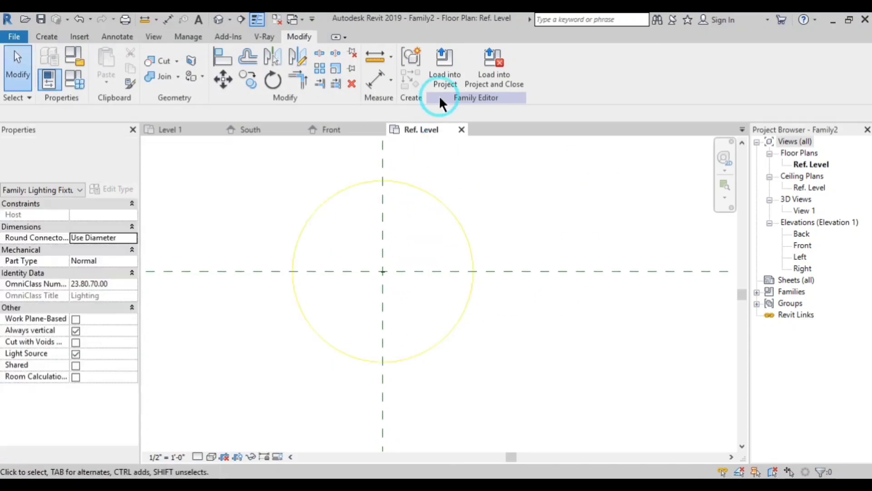
pyautogui.click(75, 365)
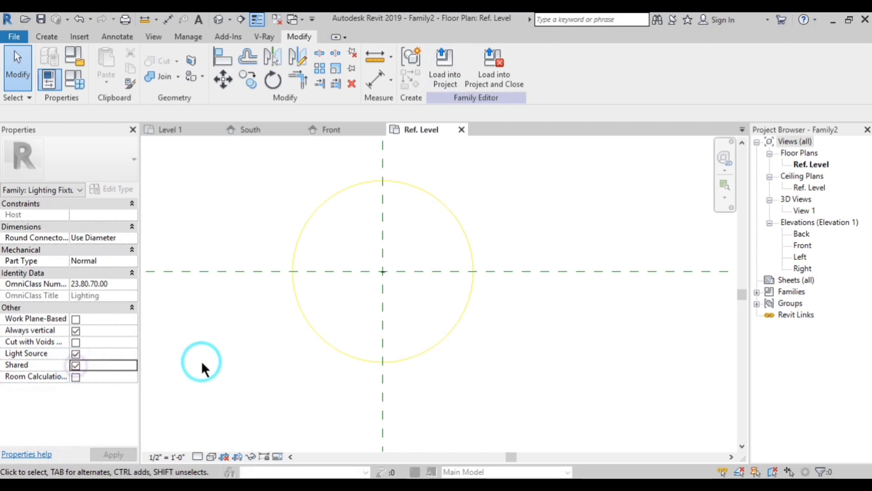
pyautogui.click(437, 71)
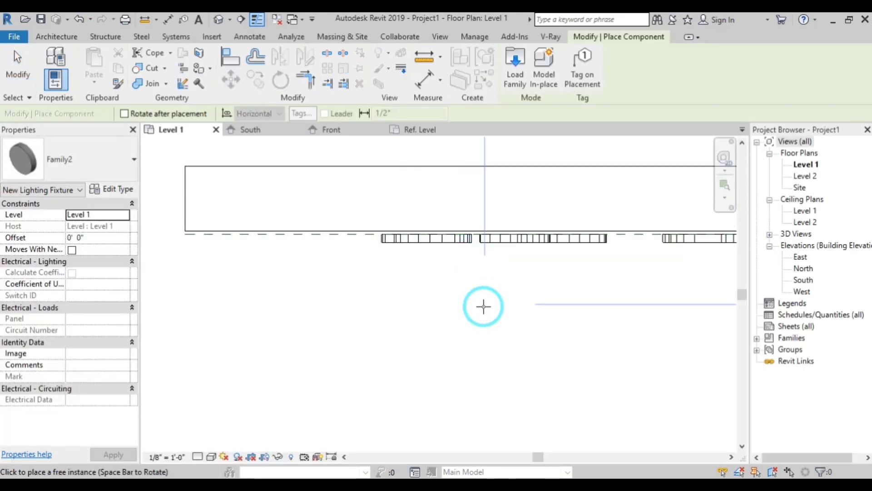
# Step: Place one light fixture on the Level 1 plan and end the placement command
pyautogui.scroll(2, 381, 258)
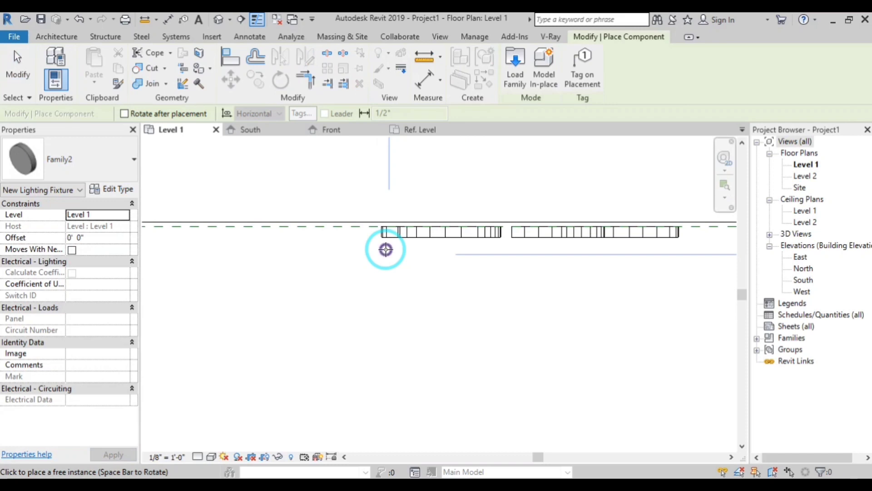
pyautogui.click(386, 249)
pyautogui.rightClick(340, 180)
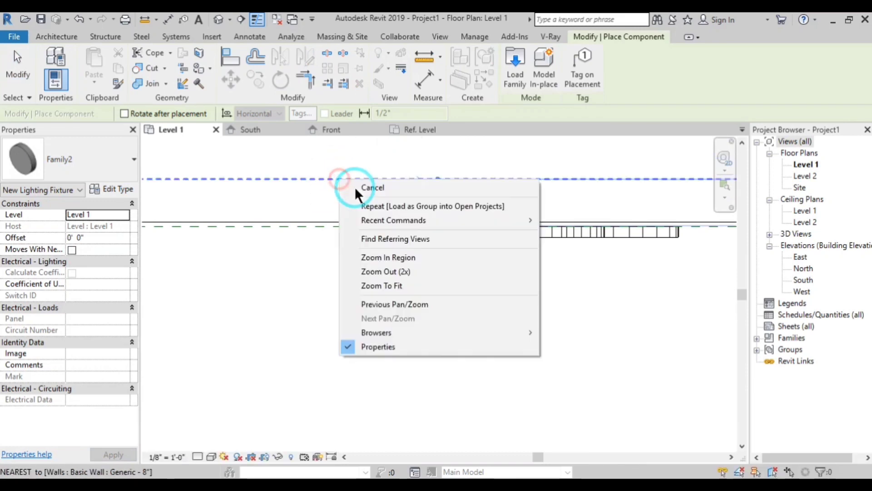
pyautogui.click(332, 175)
pyautogui.rightClick(341, 175)
pyautogui.click(363, 179)
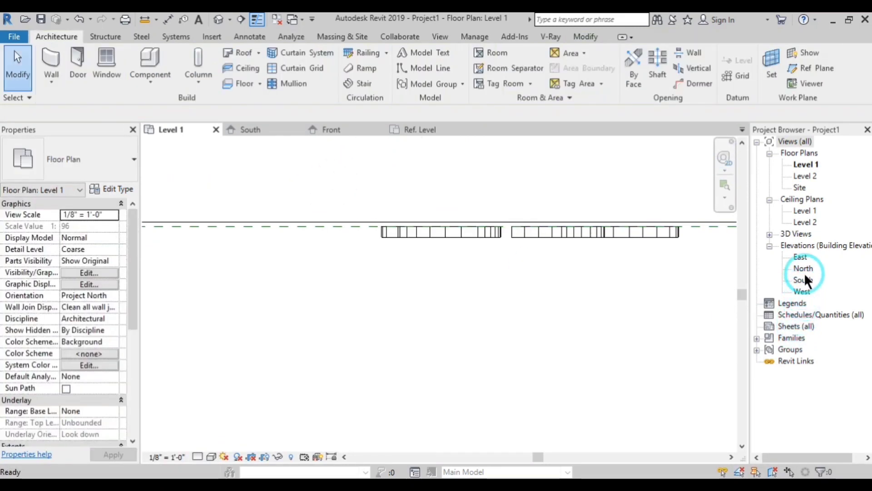
# Step: Open the South elevation and zoom in on the SK ARCHITECT lettering
pyautogui.doubleClick(805, 279)
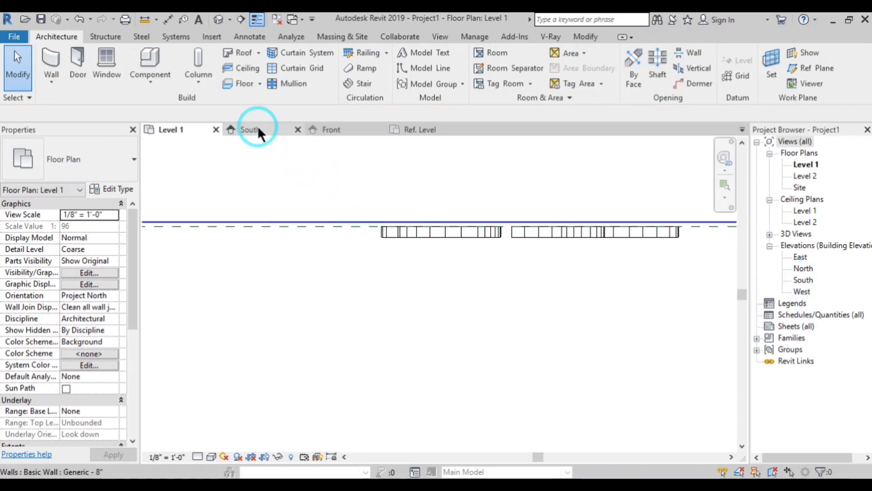
pyautogui.moveTo(434, 345)
pyautogui.mouseDown(button='middle')
pyautogui.moveTo(472, 207)
pyautogui.moveTo(469, 294)
pyautogui.moveTo(444, 331)
pyautogui.mouseUp(button='middle')
pyautogui.moveTo(255, 374); pyautogui.dragTo(325, 361, button='middle')
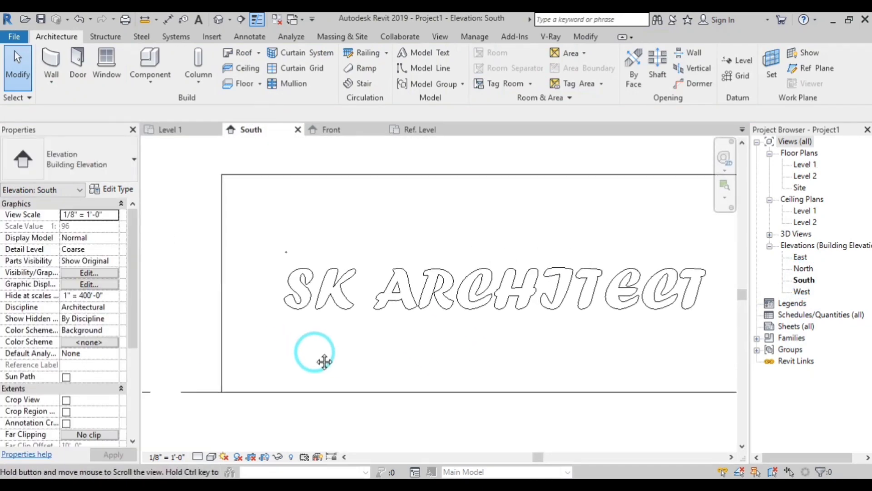
pyautogui.scroll(1, 291, 264)
pyautogui.scroll(2, 284, 244)
pyautogui.scroll(2, 290, 231)
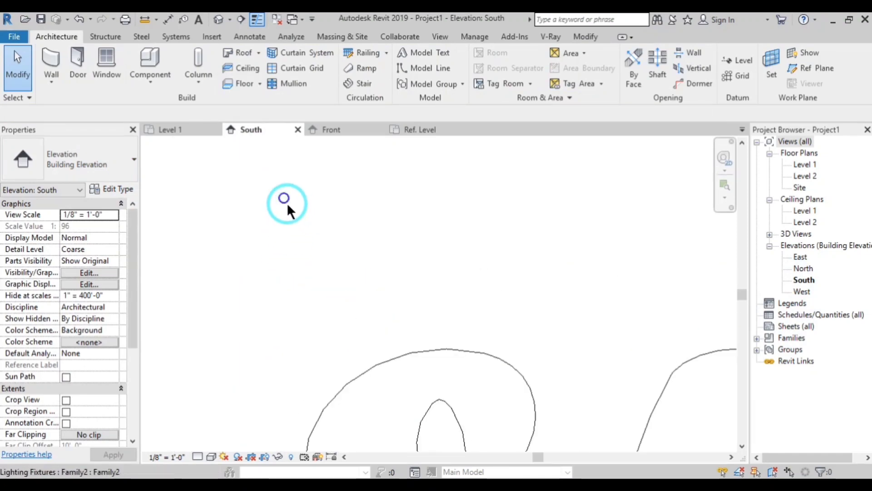
# Step: Drag the light fixture down into the curl of the S, then open the default 3D view
pyautogui.moveTo(284, 199)
pyautogui.mouseDown()
pyautogui.moveTo(385, 266)
pyautogui.moveTo(461, 391)
pyautogui.mouseUp()
pyautogui.moveTo(586, 356); pyautogui.dragTo(496, 236, button='middle')
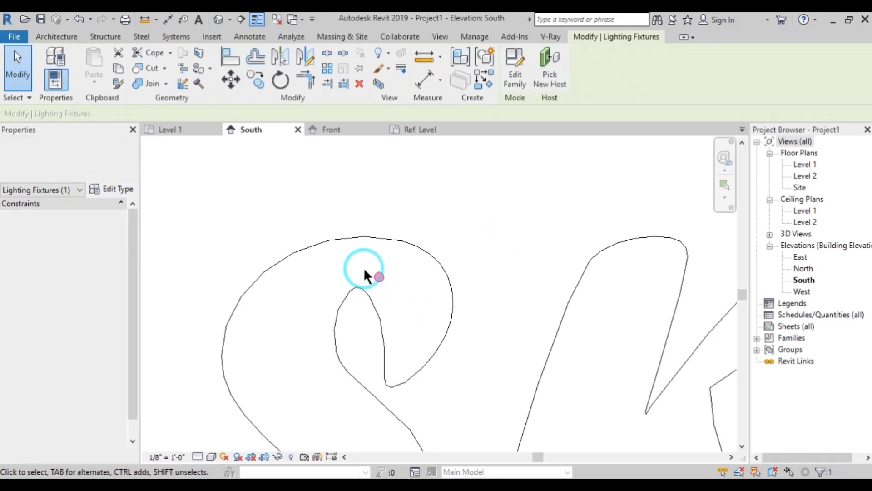
pyautogui.click(378, 278)
pyautogui.moveTo(379, 277); pyautogui.dragTo(396, 372)
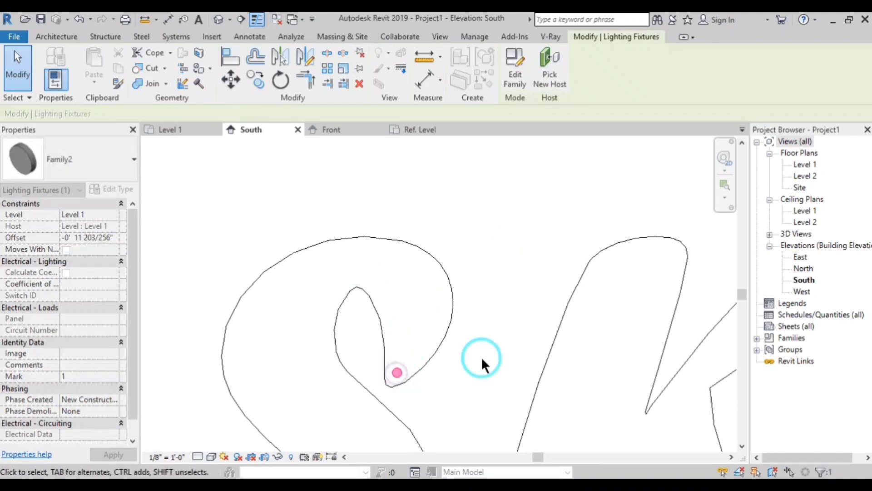
pyautogui.click(205, 328)
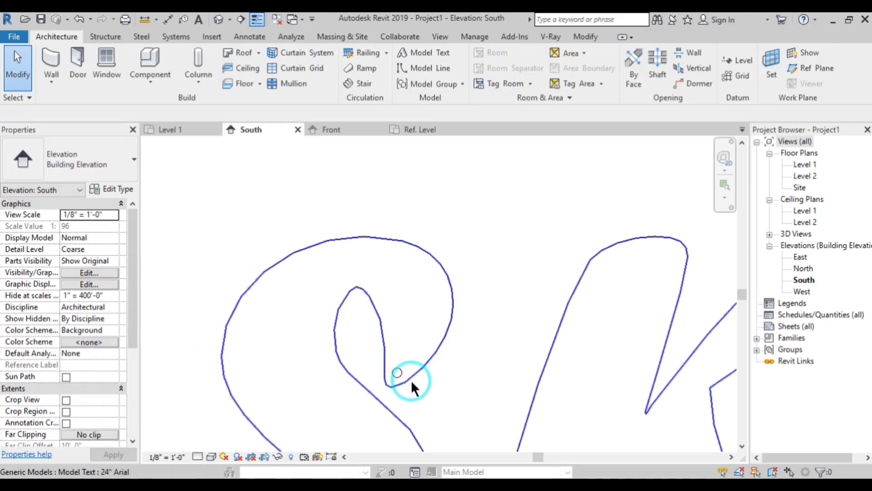
pyautogui.click(218, 19)
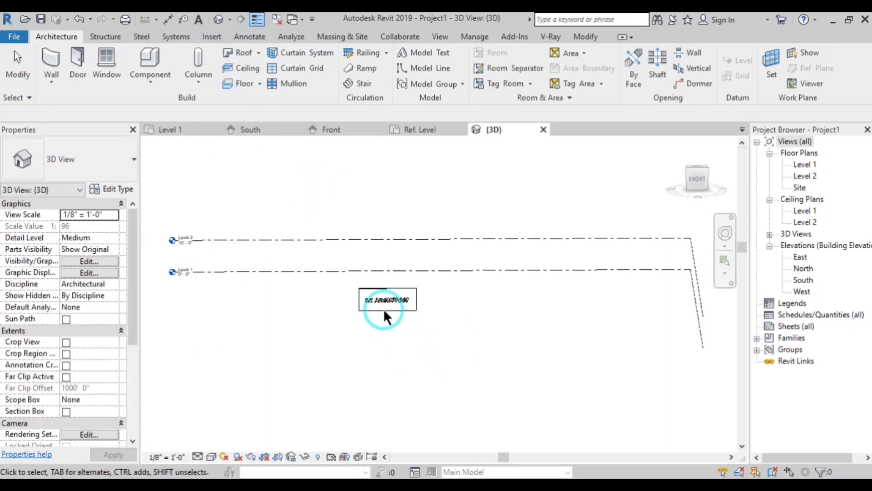
# Step: Select the SK ARCHITECT model text and open its Material setting
pyautogui.scroll(3, 383, 309)
pyautogui.scroll(3, 356, 314)
pyautogui.moveTo(355, 314); pyautogui.dragTo(339, 374, button='middle')
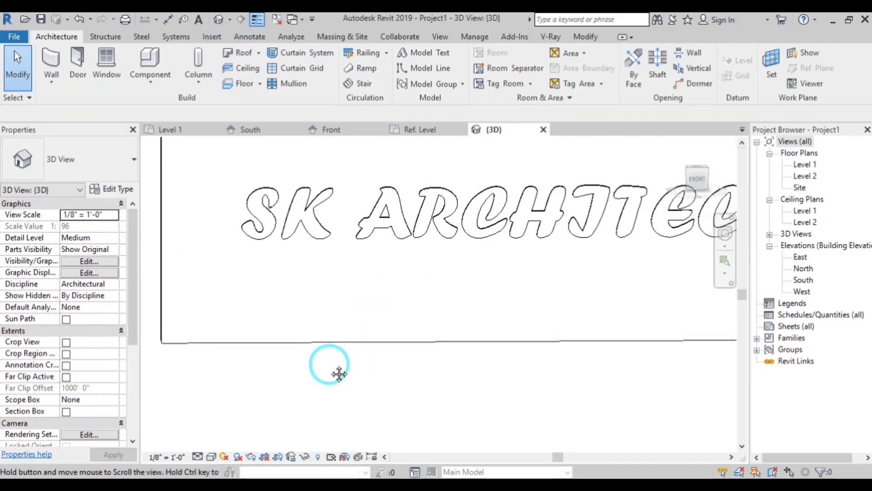
pyautogui.click(320, 238)
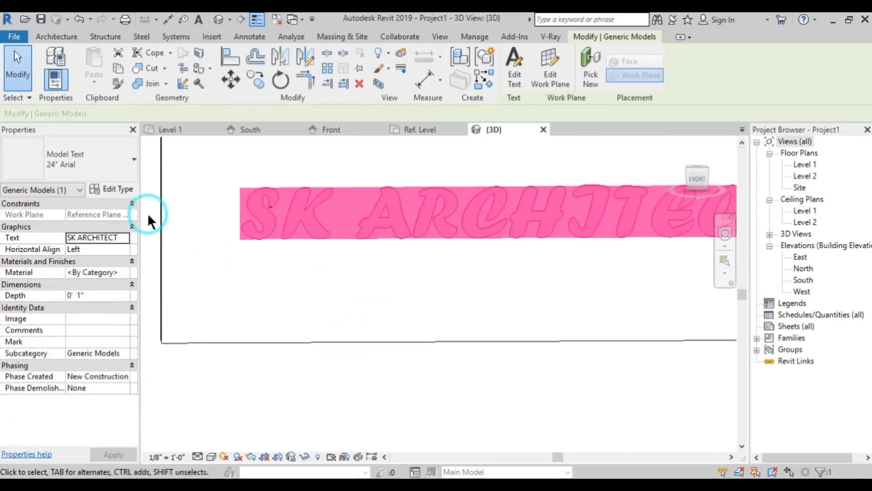
pyautogui.click(125, 272)
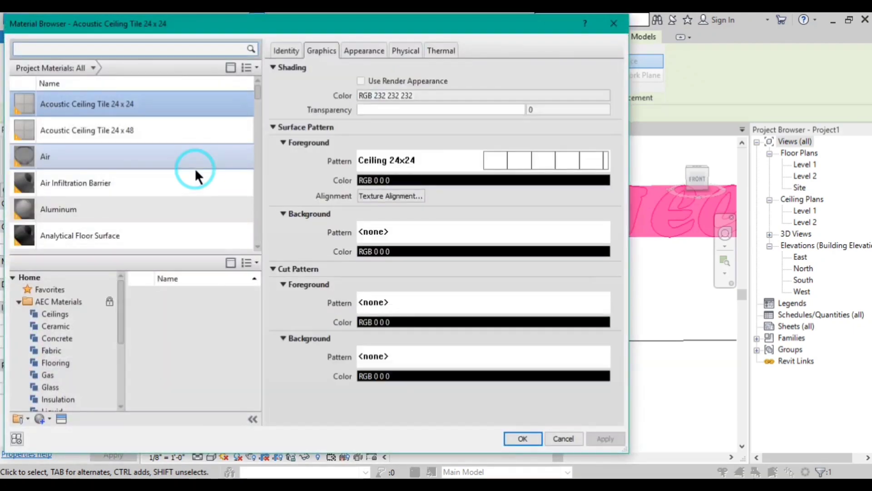
# Step: Assign the Glass, White, High Luminance material from the Material Browser to the text
pyautogui.click(57, 362)
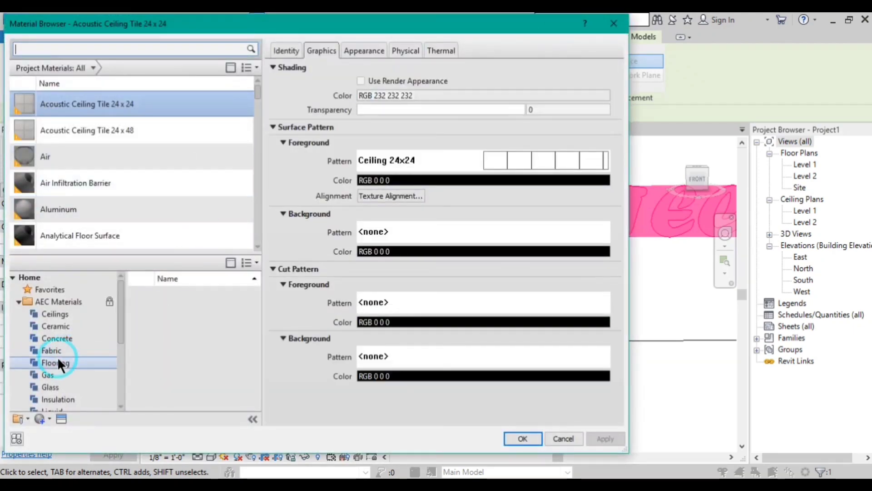
pyautogui.click(68, 385)
pyautogui.click(189, 379)
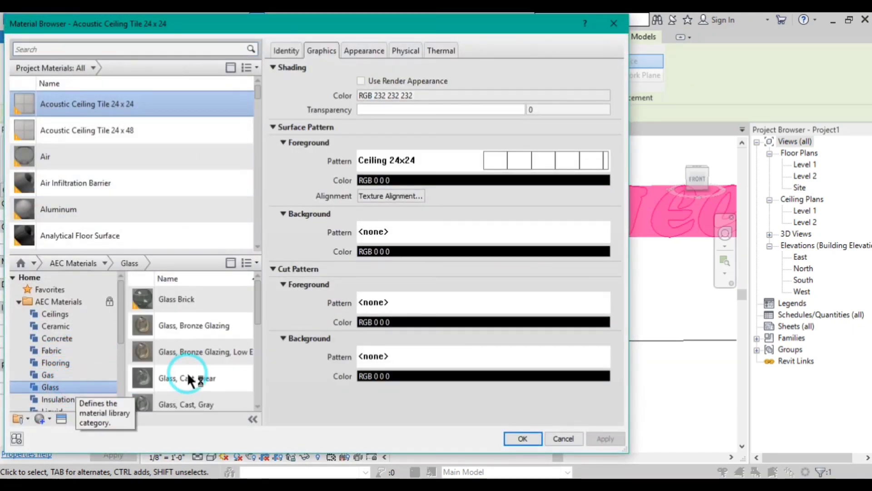
pyautogui.moveTo(256, 305)
pyautogui.mouseDown()
pyautogui.moveTo(258, 331)
pyautogui.moveTo(216, 368)
pyautogui.mouseUp()
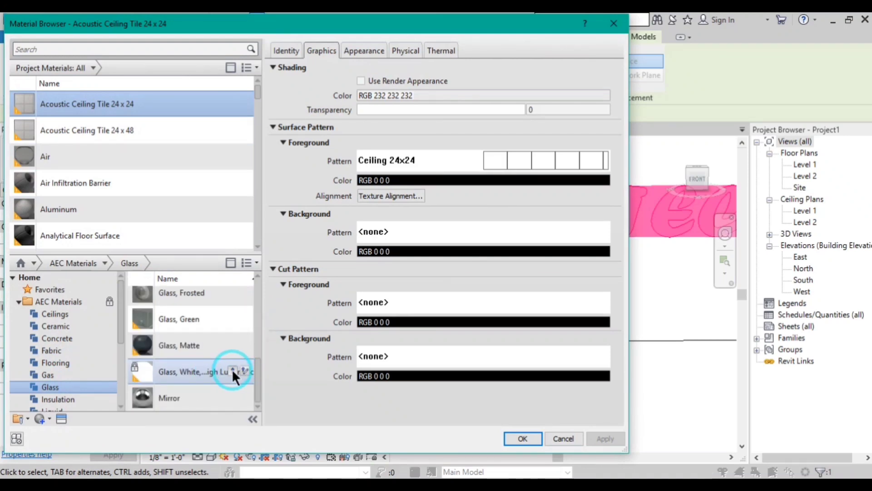
pyautogui.click(232, 369)
pyautogui.click(603, 439)
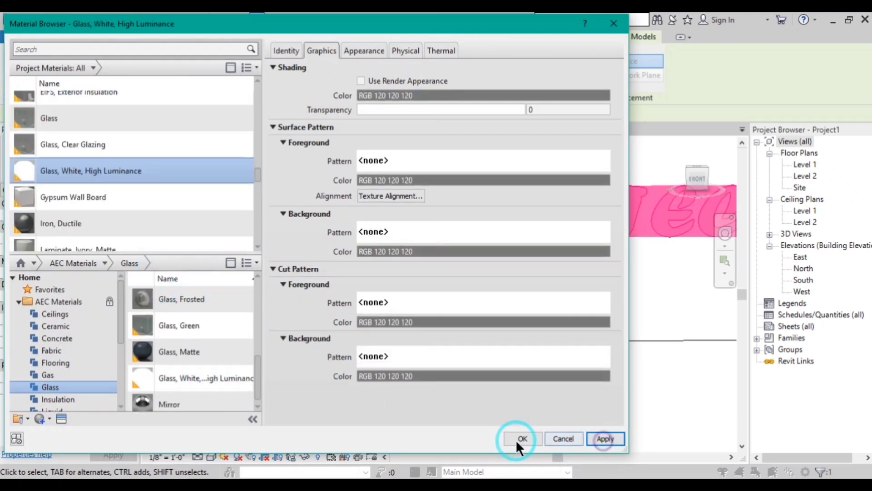
pyautogui.click(512, 439)
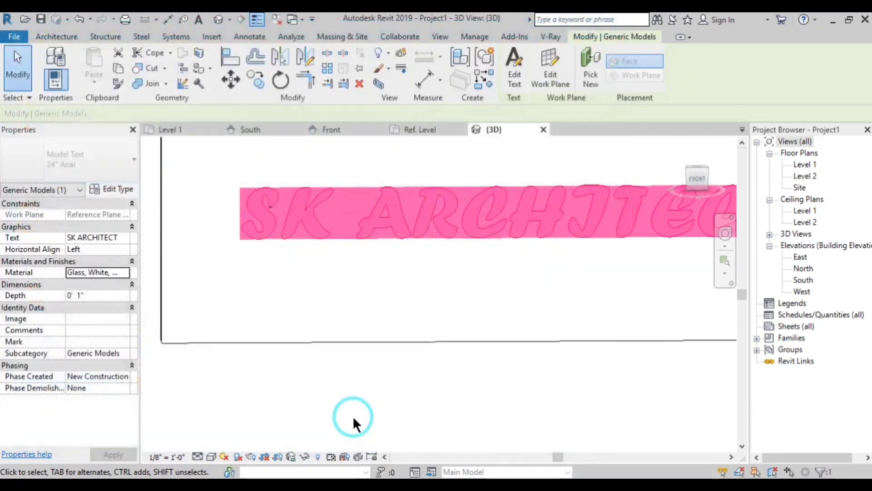
pyautogui.click(355, 381)
pyautogui.scroll(3, 263, 197)
pyautogui.scroll(5, 266, 203)
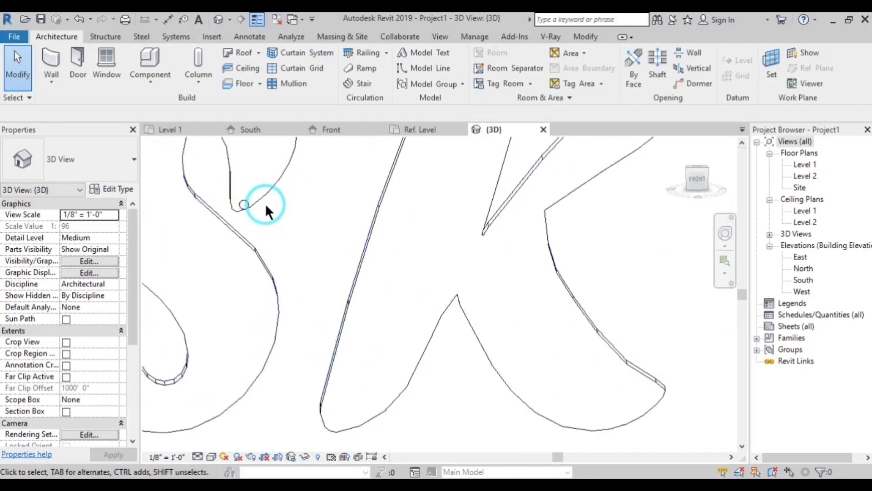
pyautogui.moveTo(266, 203)
pyautogui.mouseDown(button='middle')
pyautogui.moveTo(288, 263)
pyautogui.moveTo(342, 319)
pyautogui.moveTo(239, 263)
pyautogui.mouseUp(button='middle')
pyautogui.scroll(3, 279, 306)
pyautogui.scroll(3, 307, 346)
pyautogui.scroll(2, 307, 343)
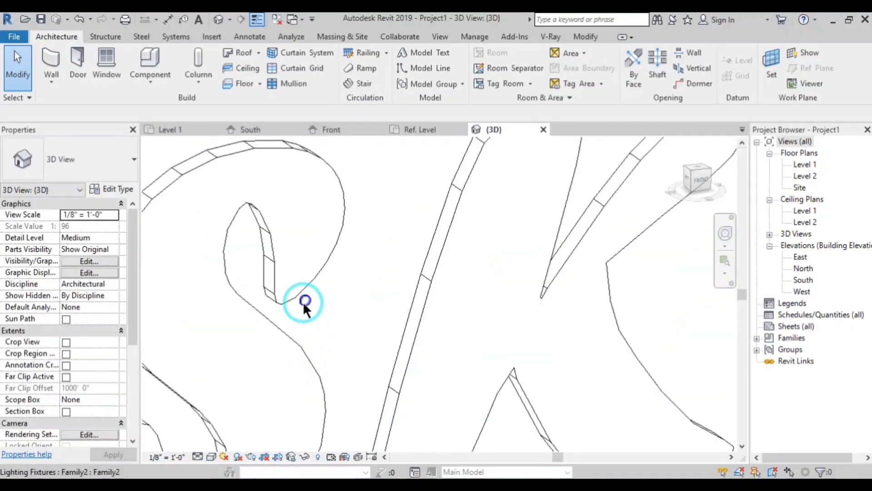
pyautogui.click(303, 301)
pyautogui.scroll(-4, 336, 342)
# Step: On Level 1, move the light fixture up from its endpoint so it snaps against the wall line
pyautogui.keyDown('shift'); pyautogui.moveTo(337, 341); pyautogui.dragTo(365, 189, button='middle'); pyautogui.keyUp('shift')
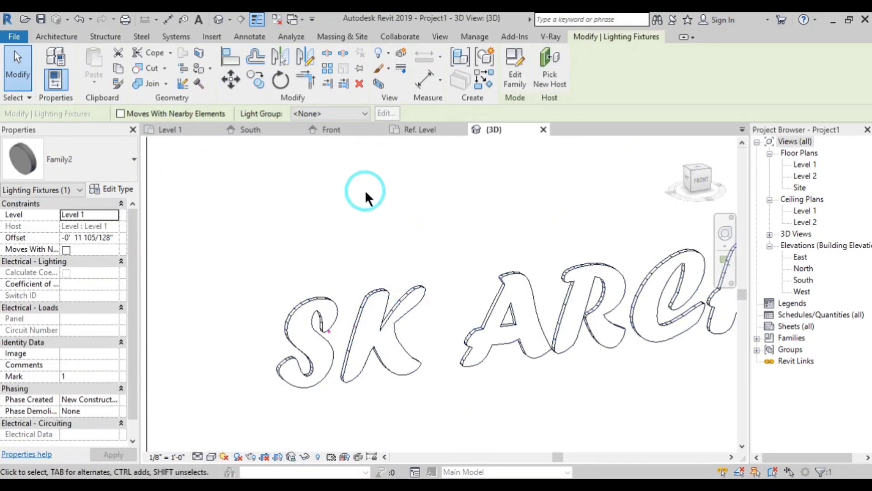
pyautogui.click(203, 131)
pyautogui.scroll(2, 454, 265)
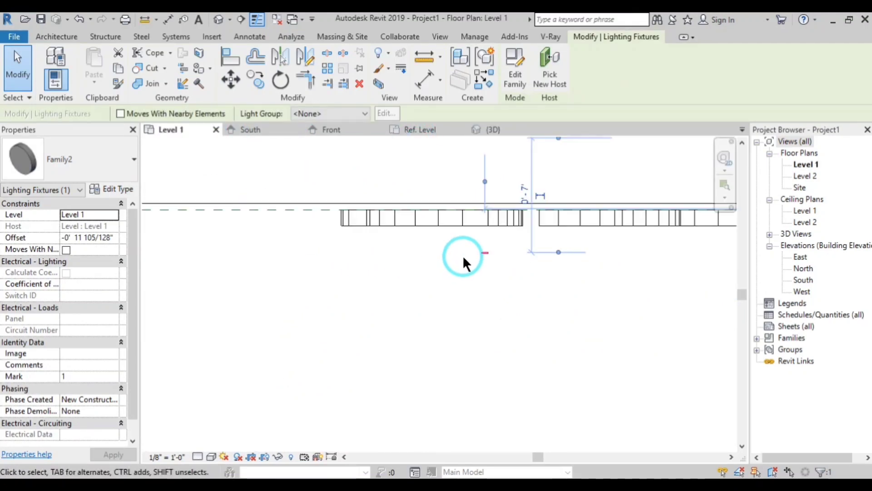
pyautogui.scroll(2, 464, 259)
pyautogui.moveTo(393, 304); pyautogui.dragTo(415, 337, button='middle')
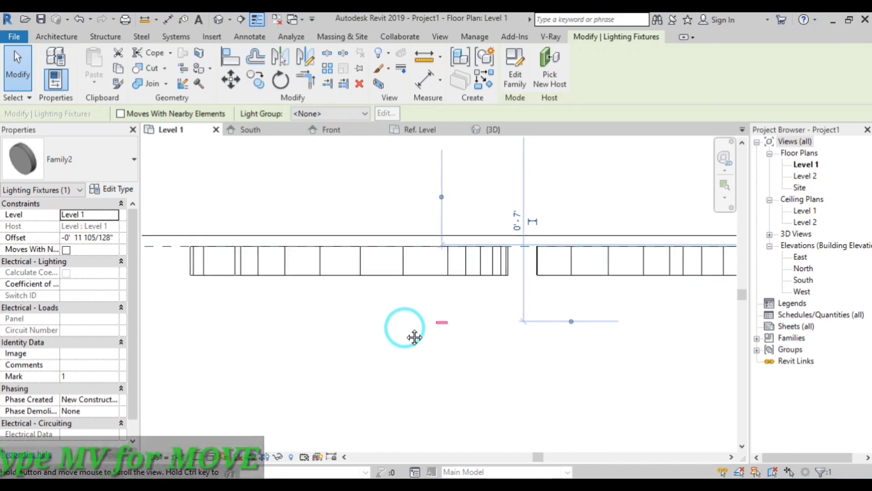
pyautogui.click(227, 87)
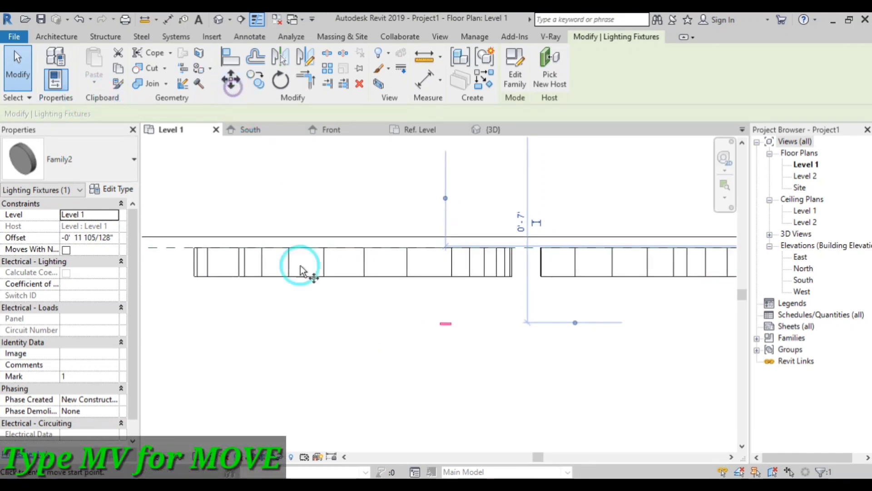
pyautogui.click(445, 324)
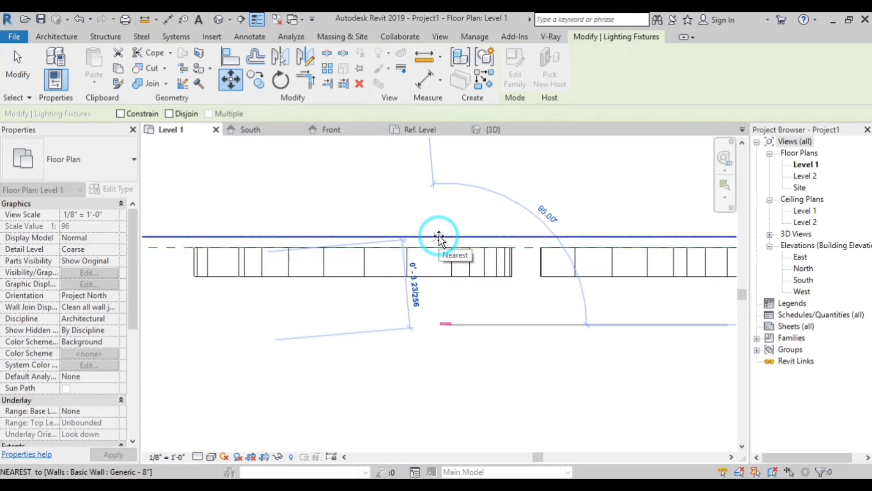
pyautogui.click(463, 293)
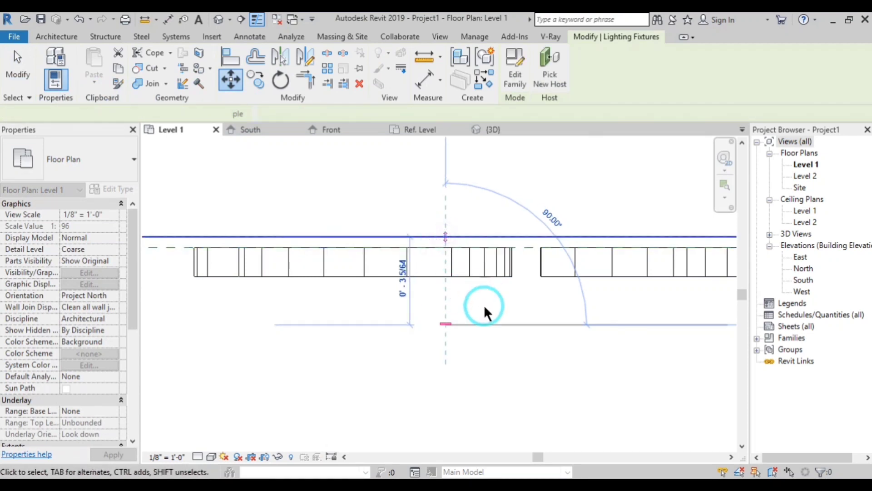
pyautogui.click(246, 130)
# Step: Set the South elevation's visual style to Hidden Line
pyautogui.moveTo(699, 309); pyautogui.dragTo(474, 220, button='middle')
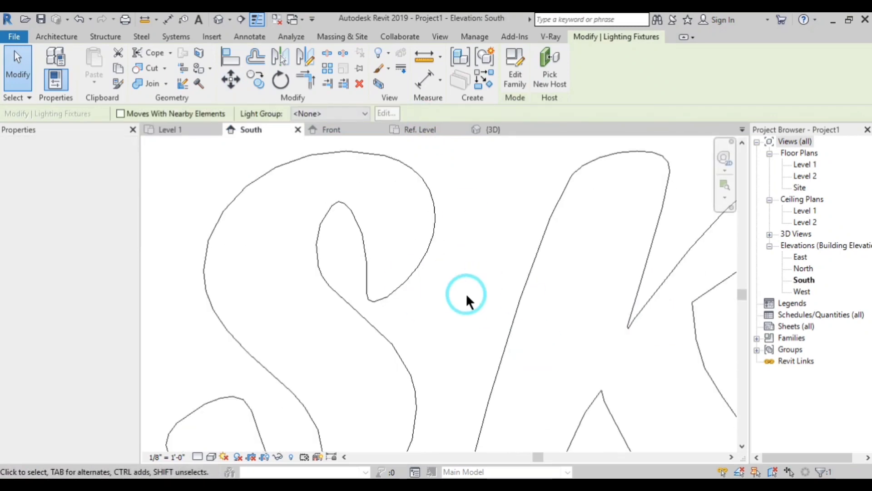
pyautogui.click(211, 457)
pyautogui.click(220, 386)
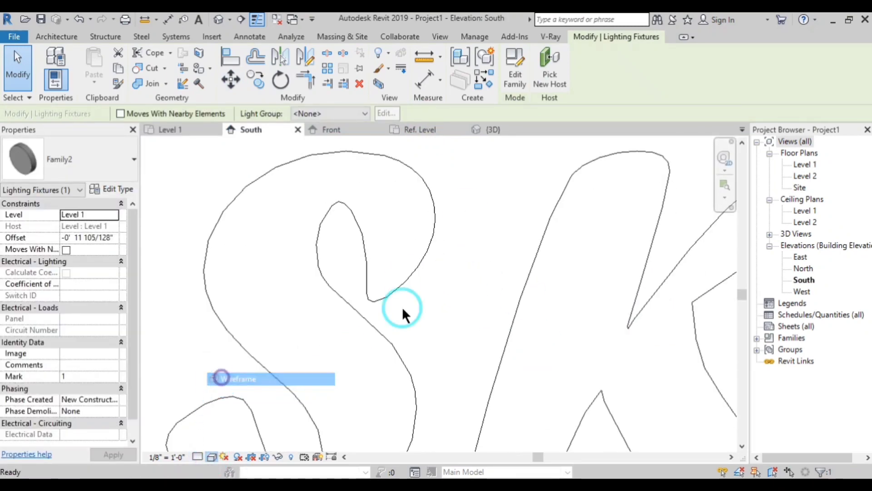
pyautogui.click(464, 318)
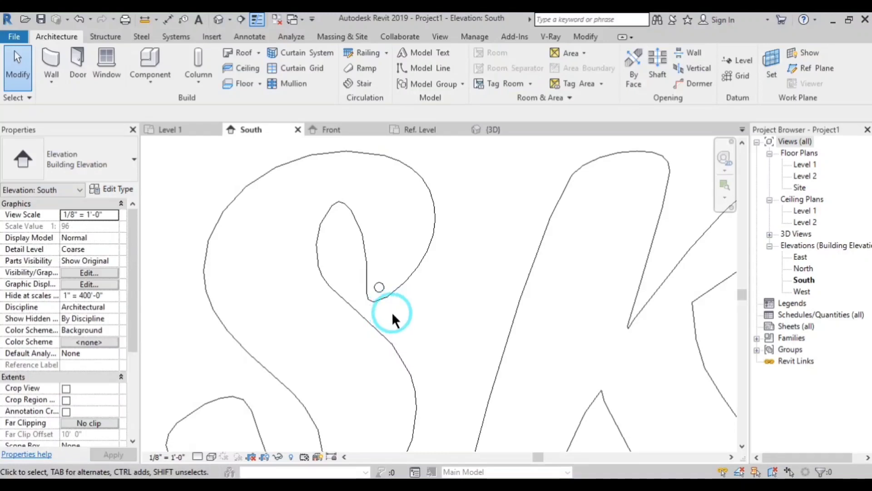
# Step: Zoom to the SK letters, select the fixture beside the S and start Copy (C)
pyautogui.scroll(-2, 405, 318)
pyautogui.scroll(-2, 421, 330)
pyautogui.scroll(-2, 409, 309)
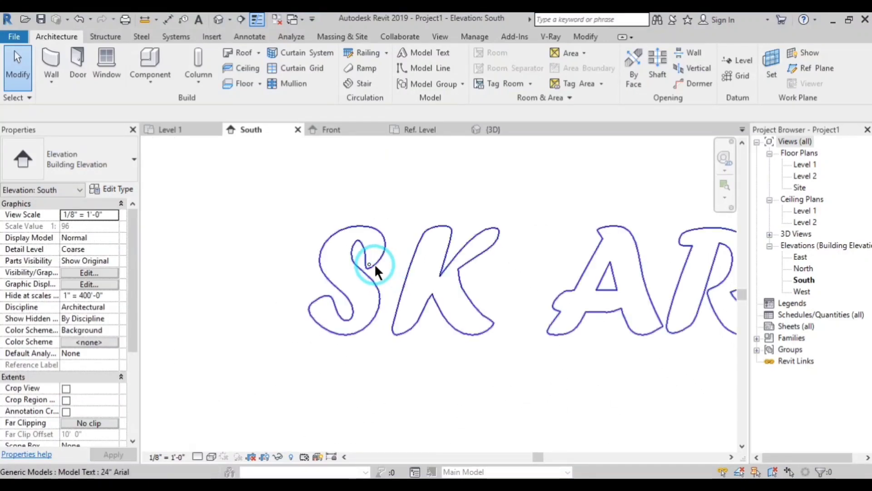
pyautogui.scroll(3, 372, 266)
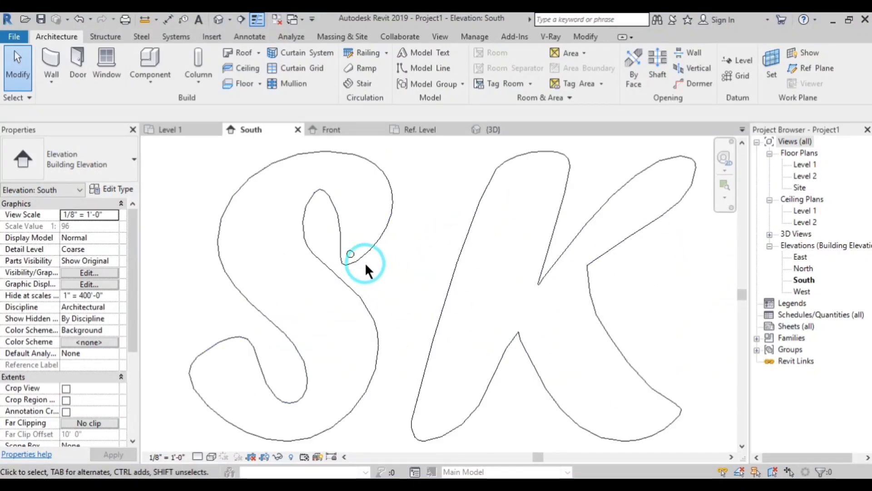
pyautogui.click(408, 294)
pyautogui.press('c')
pyautogui.press('c')
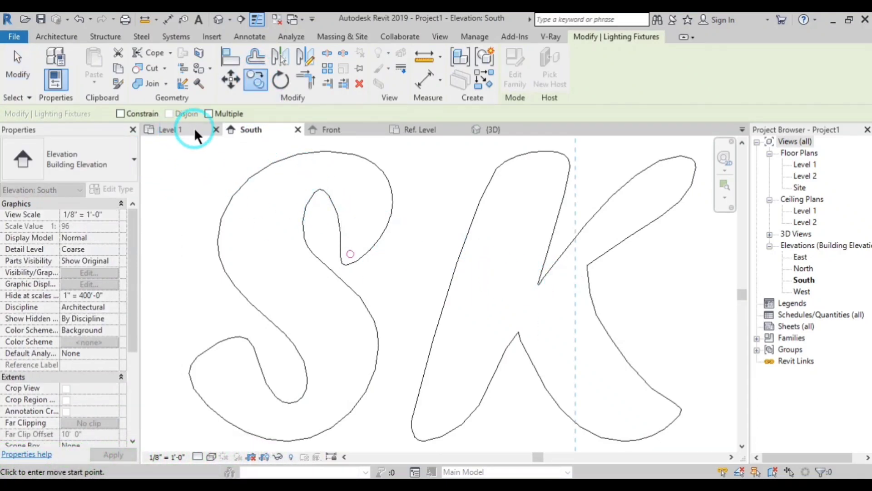
# Step: With Multiple enabled and the fixture as base point, place copies in the S and K
pyautogui.click(208, 114)
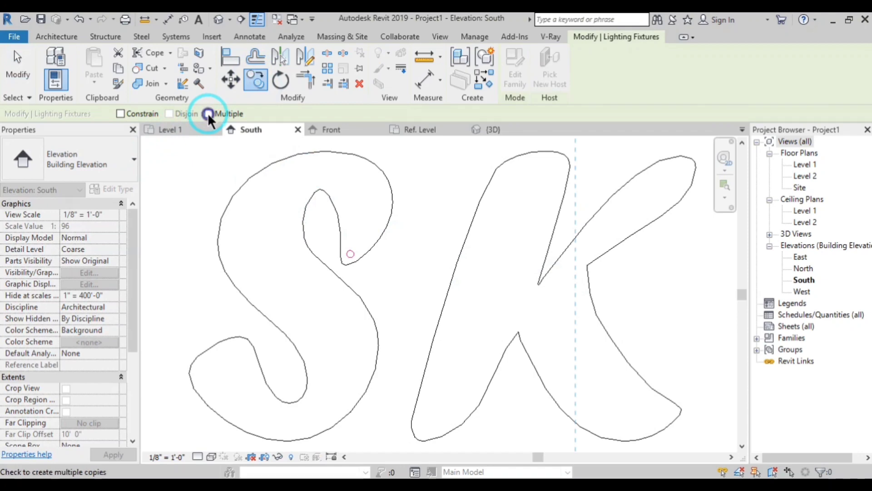
pyautogui.click(353, 256)
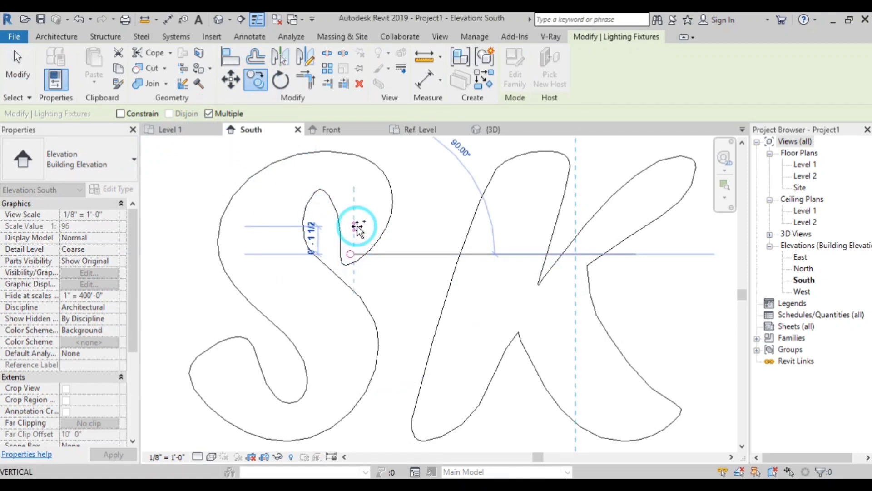
pyautogui.click(350, 195)
pyautogui.click(280, 255)
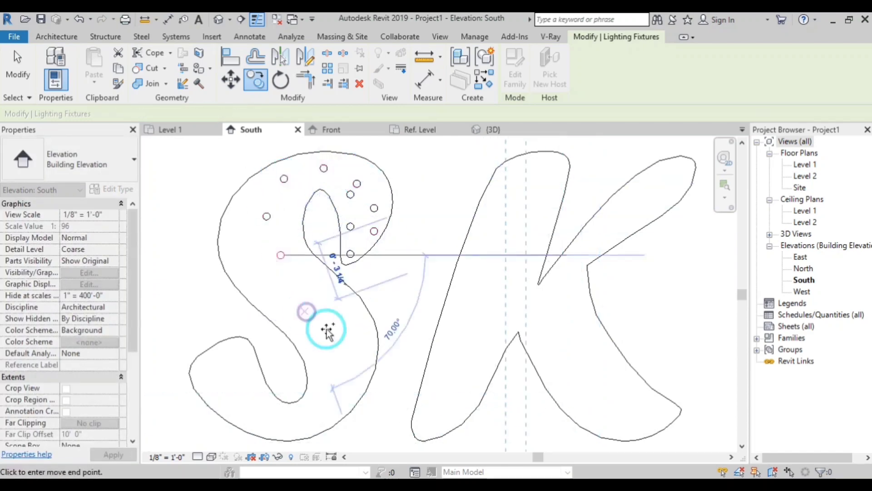
pyautogui.click(331, 339)
pyautogui.moveTo(315, 237); pyautogui.dragTo(444, 229, button='middle')
pyautogui.scroll(-3, 389, 253)
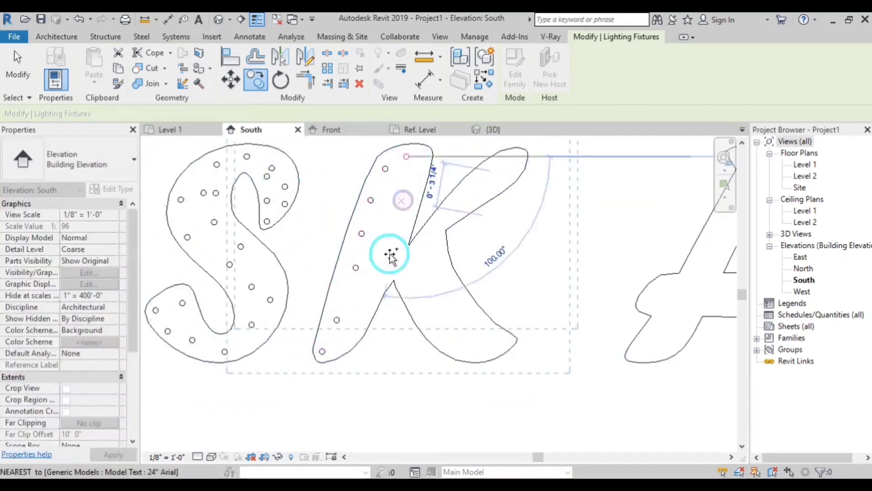
pyautogui.click(437, 307)
pyautogui.click(477, 189)
pyautogui.scroll(-3, 331, 259)
pyautogui.scroll(3, 496, 195)
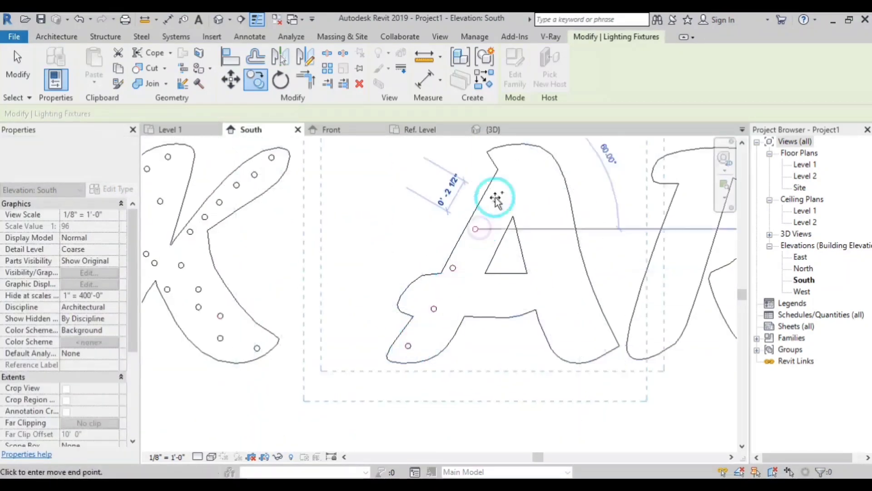
# Step: Place fixture copies along the A, R, C and H letters
pyautogui.click(493, 198)
pyautogui.click(551, 233)
pyautogui.click(563, 301)
pyautogui.scroll(-3, 598, 288)
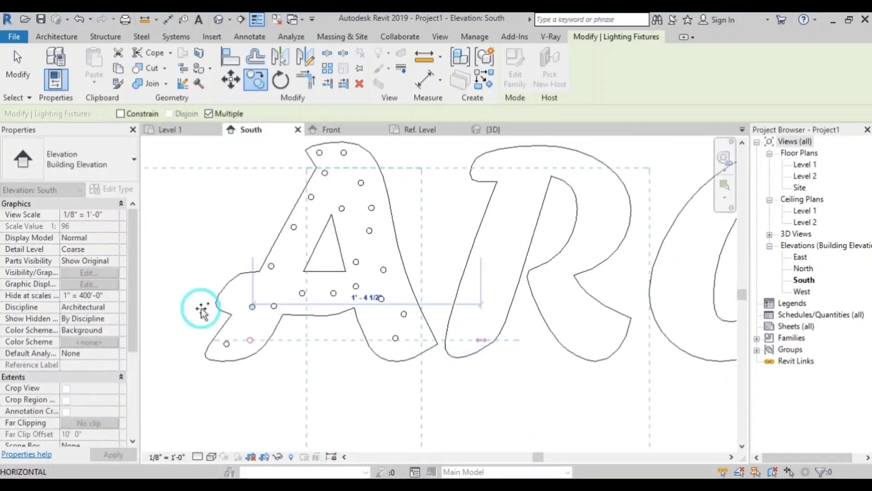
pyautogui.scroll(2, 200, 306)
pyautogui.click(619, 302)
pyautogui.click(618, 259)
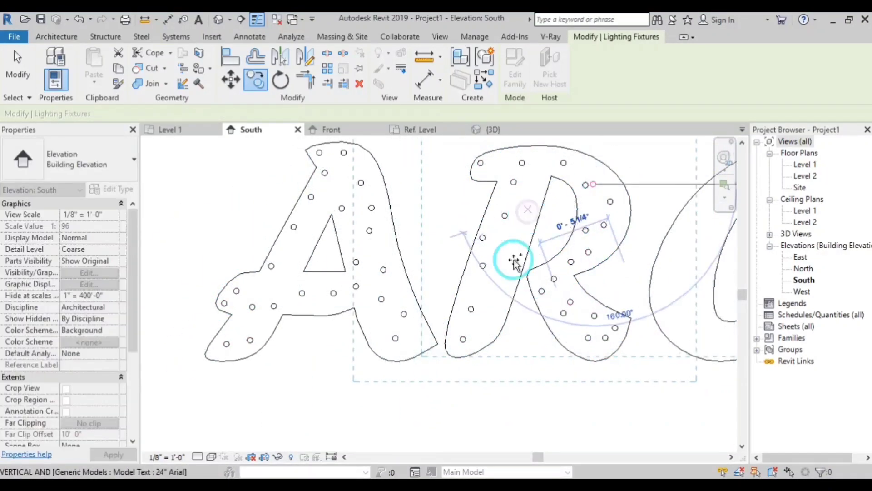
pyautogui.click(627, 336)
pyautogui.scroll(-2, 626, 367)
pyautogui.scroll(2, 486, 223)
pyautogui.click(390, 350)
pyautogui.click(379, 383)
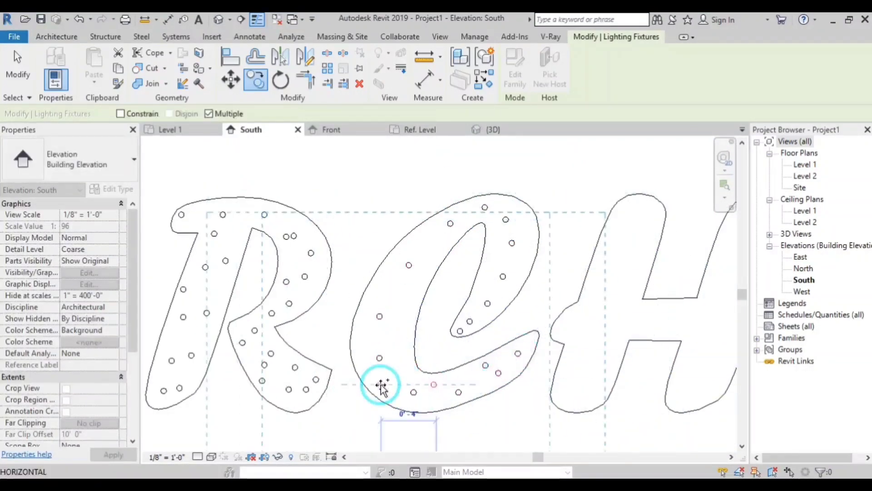
pyautogui.scroll(-2, 415, 241)
pyautogui.scroll(2, 584, 250)
pyautogui.click(584, 250)
pyautogui.click(433, 285)
pyautogui.scroll(2, 419, 335)
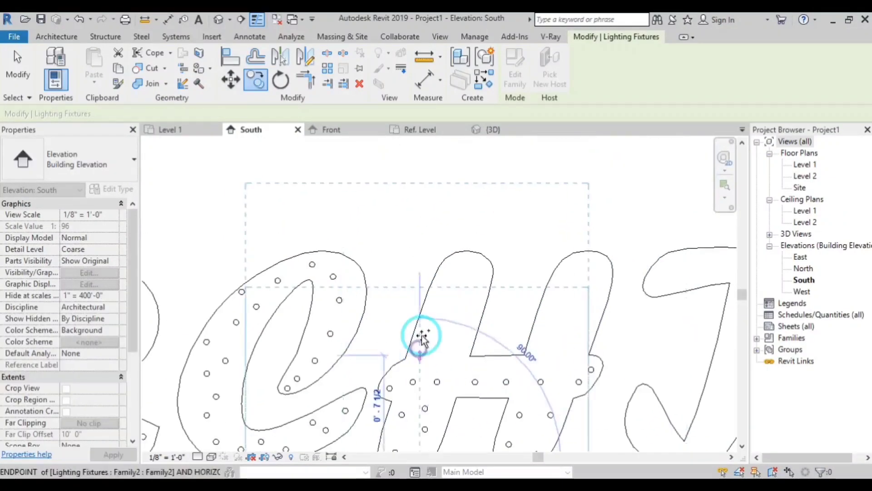
pyautogui.click(536, 376)
pyautogui.scroll(-3, 253, 249)
pyautogui.scroll(3, 546, 268)
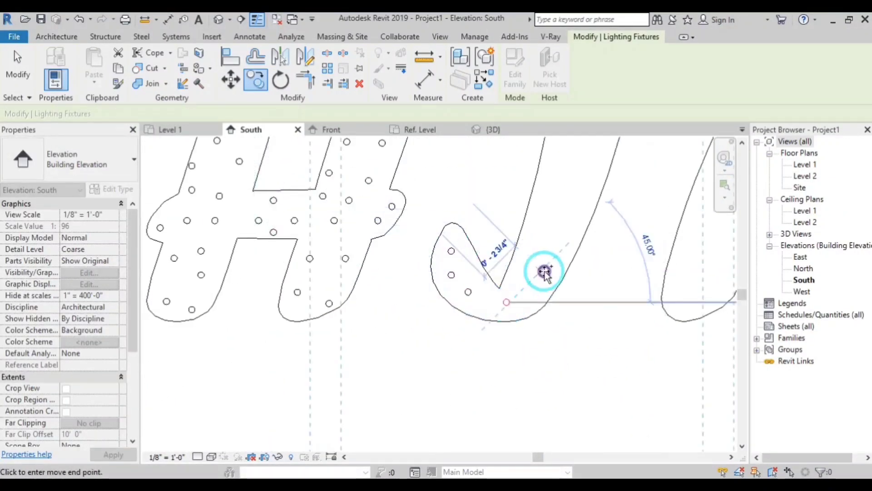
# Step: Place fixture copies in the remaining letters through to the final T
pyautogui.moveTo(545, 268); pyautogui.dragTo(360, 261, button='middle')
pyautogui.scroll(2, 360, 262)
pyautogui.click(371, 211)
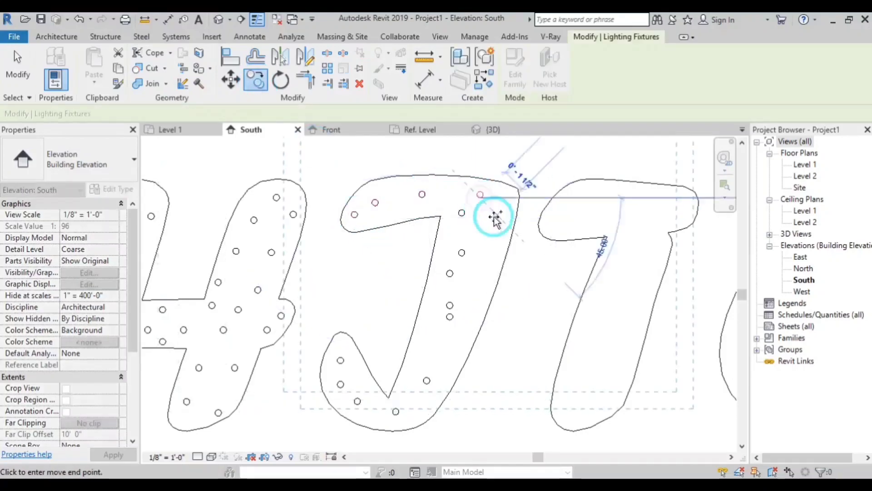
pyautogui.click(312, 333)
pyautogui.moveTo(461, 401); pyautogui.dragTo(394, 391, button='middle')
pyautogui.click(448, 185)
pyautogui.click(409, 383)
pyautogui.moveTo(686, 172); pyautogui.dragTo(440, 185, button='middle')
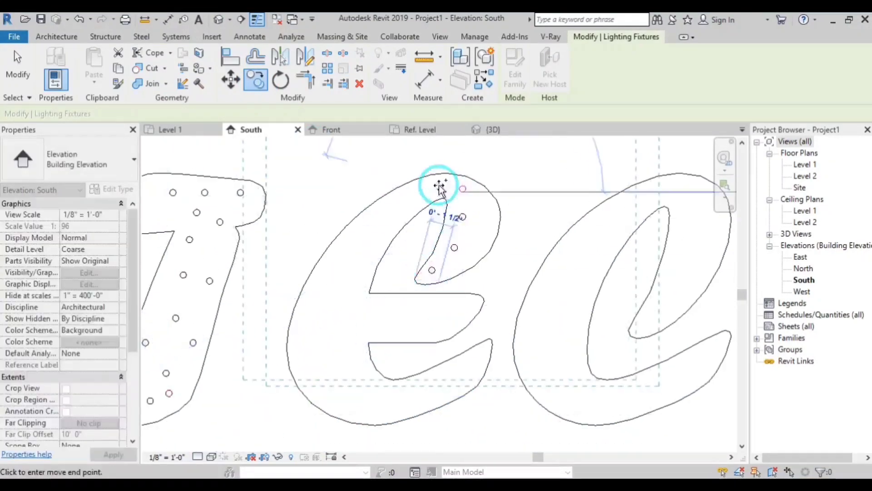
pyautogui.click(439, 184)
pyautogui.click(460, 316)
pyautogui.moveTo(370, 326); pyautogui.dragTo(181, 306, button='middle')
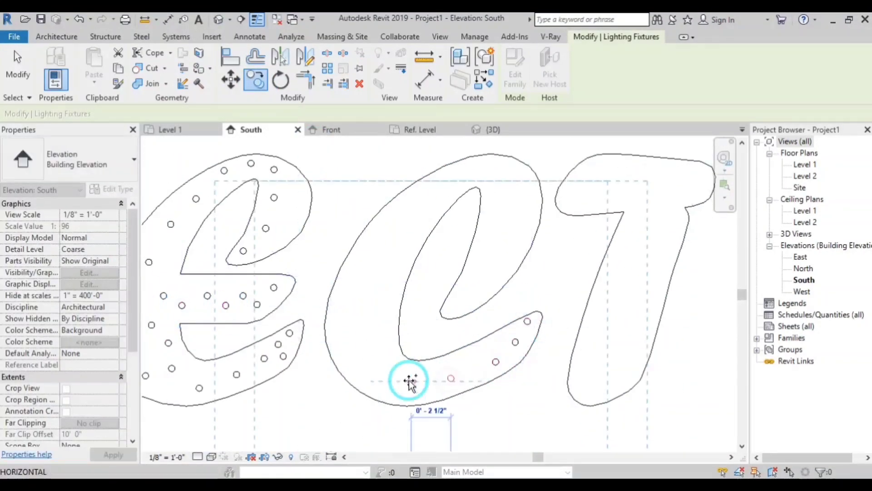
pyautogui.click(403, 382)
pyautogui.moveTo(493, 236); pyautogui.dragTo(510, 322, button='middle')
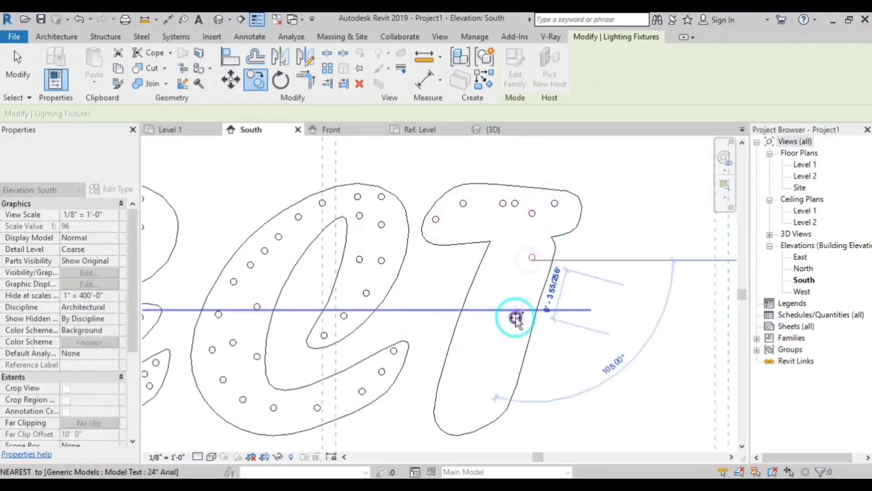
pyautogui.click(510, 229)
pyautogui.scroll(-3, 477, 227)
pyautogui.scroll(-2, 565, 370)
# Step: End the multiple copy with Cancel from the right-click menu
pyautogui.rightClick(425, 213)
pyautogui.click(456, 218)
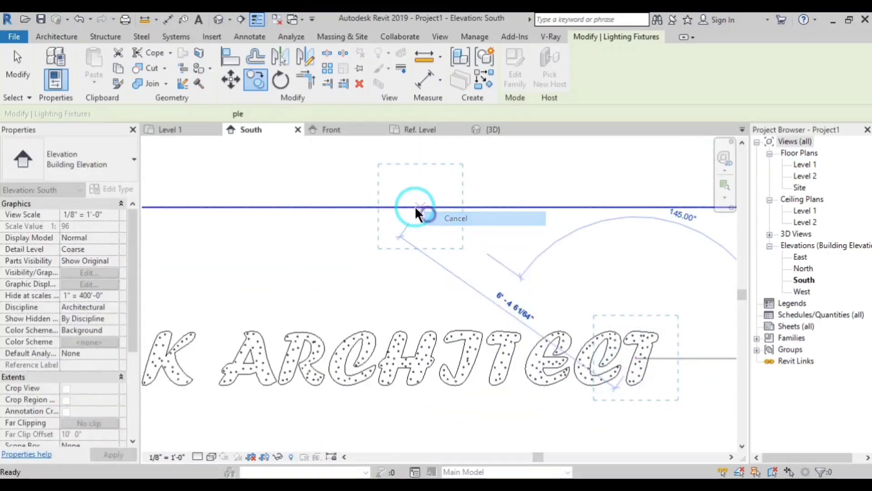
pyautogui.rightClick(428, 182)
pyautogui.click(455, 187)
# Step: Open the {3D} view and orbit and zoom until the SK ARCHITECT sign fills it
pyautogui.scroll(-4, 459, 296)
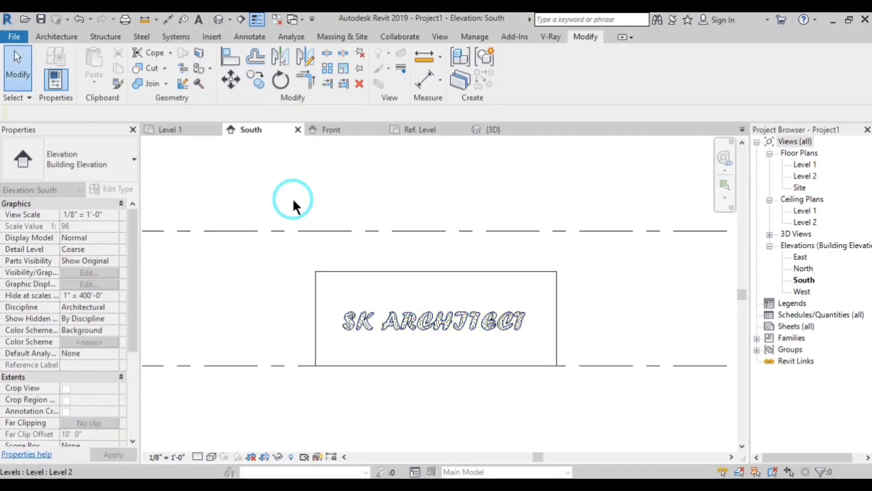
pyautogui.click(500, 129)
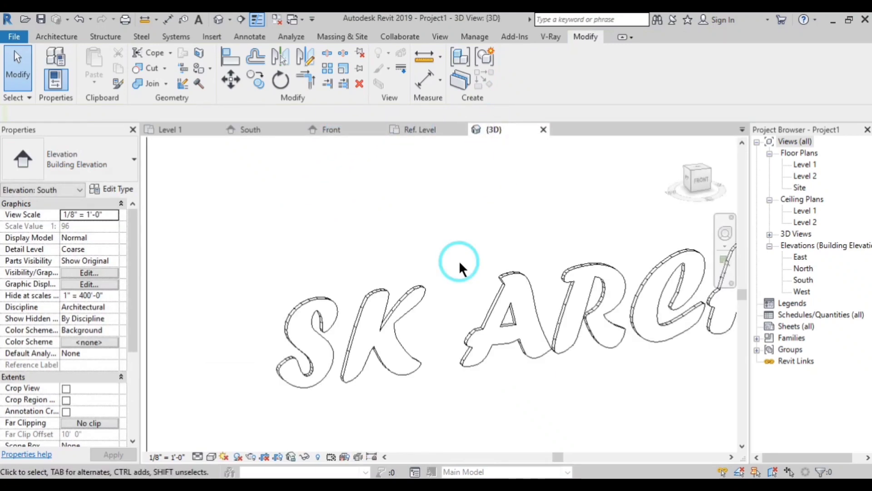
pyautogui.scroll(-2, 454, 345)
pyautogui.scroll(-3, 489, 381)
pyautogui.click(520, 347)
pyautogui.moveTo(521, 348)
pyautogui.keyDown('shift'); pyautogui.mouseDown(button='middle')
pyautogui.moveTo(360, 321)
pyautogui.moveTo(475, 354)
pyautogui.mouseUp(button='middle'); pyautogui.keyUp('shift')
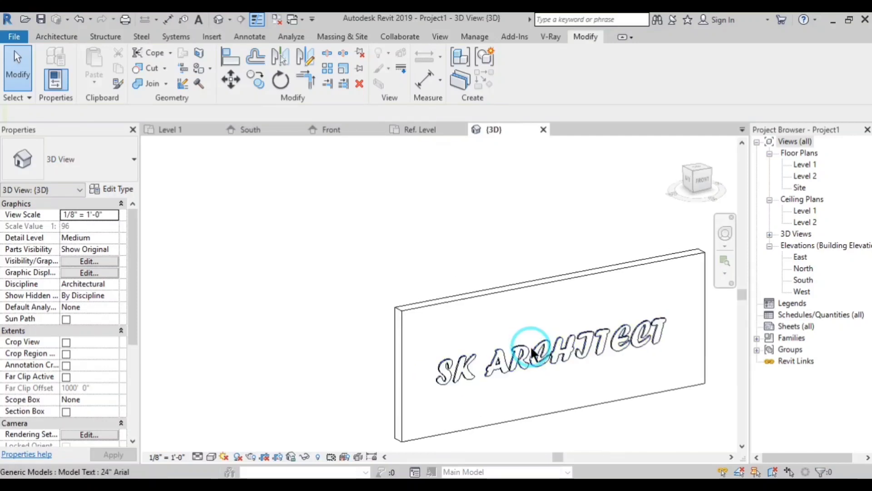
pyautogui.scroll(-5, 540, 356)
pyautogui.moveTo(584, 351)
pyautogui.keyDown('shift'); pyautogui.mouseDown(button='middle')
pyautogui.moveTo(375, 346)
pyautogui.moveTo(338, 318)
pyautogui.moveTo(453, 347)
pyautogui.mouseUp(button='middle'); pyautogui.keyUp('shift')
pyautogui.scroll(3, 375, 345)
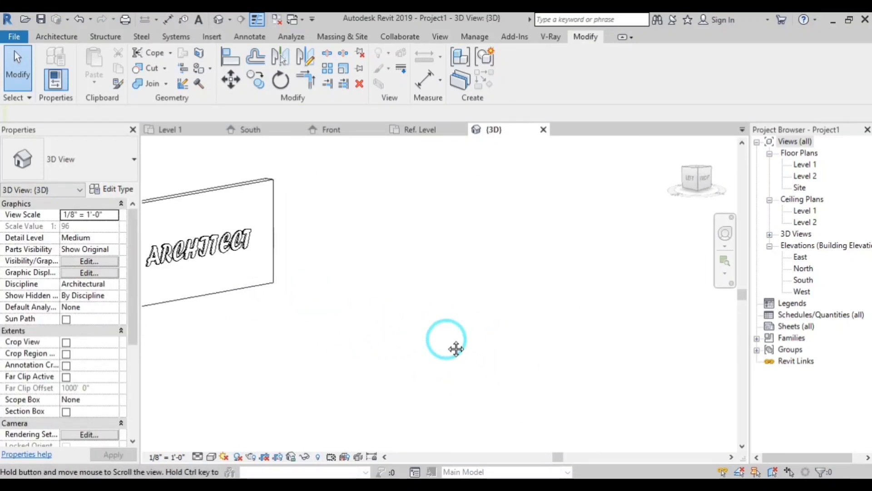
pyautogui.scroll(3, 311, 327)
pyautogui.scroll(3, 311, 327)
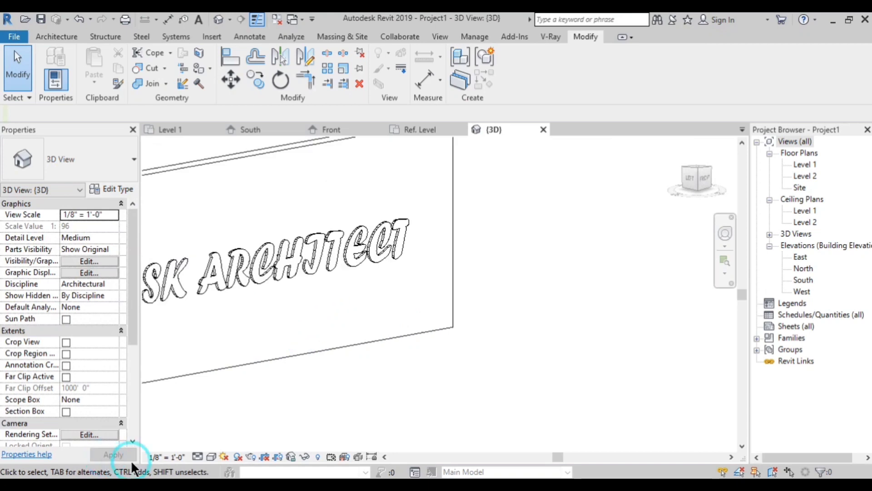
# Step: Switch the visual style to Wireframe, then back to Hidden Line
pyautogui.click(212, 456)
pyautogui.click(224, 379)
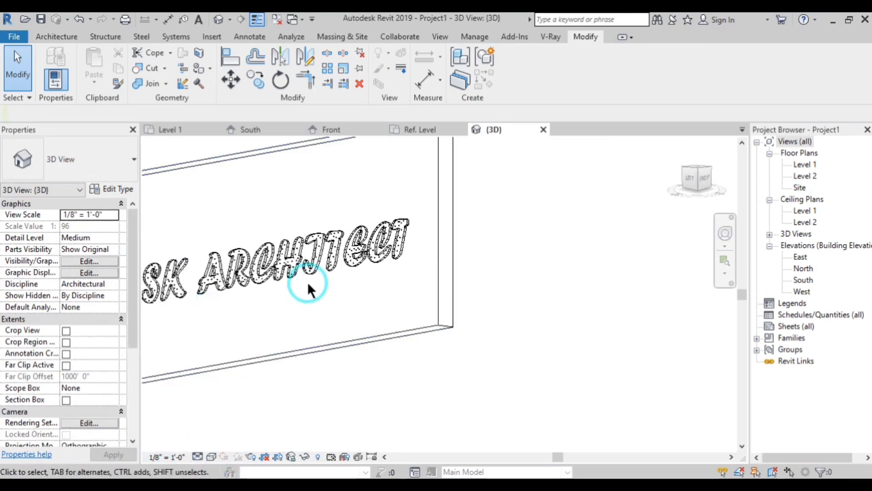
pyautogui.click(211, 456)
pyautogui.click(228, 391)
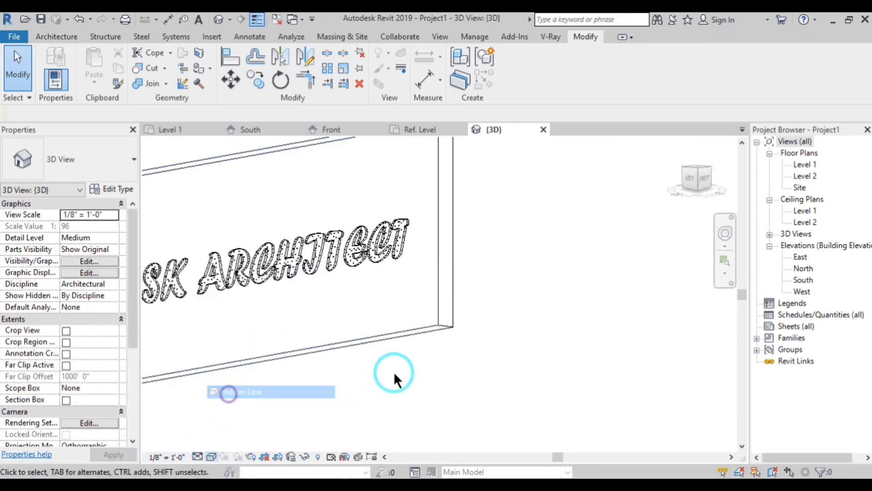
# Step: Open the Level 1 floor plan, zoomed out and panned to centre the wall
pyautogui.doubleClick(803, 165)
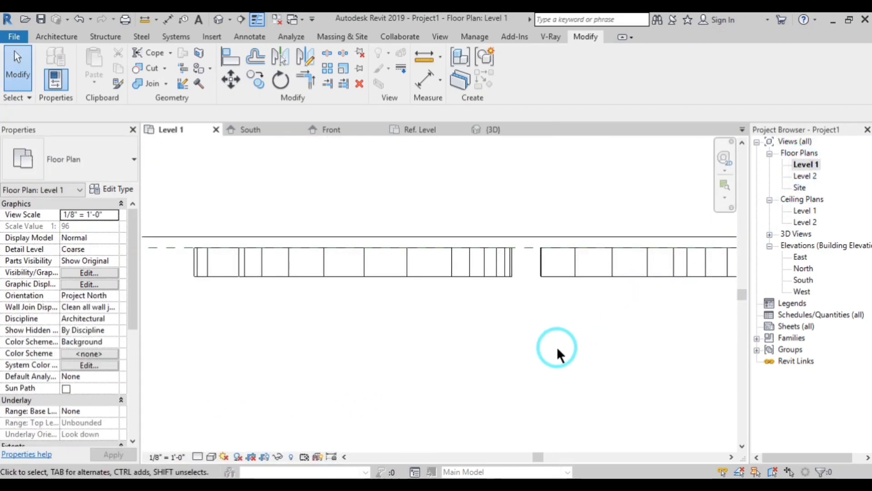
pyautogui.scroll(-3, 540, 352)
pyautogui.moveTo(478, 331); pyautogui.dragTo(421, 287, button='middle')
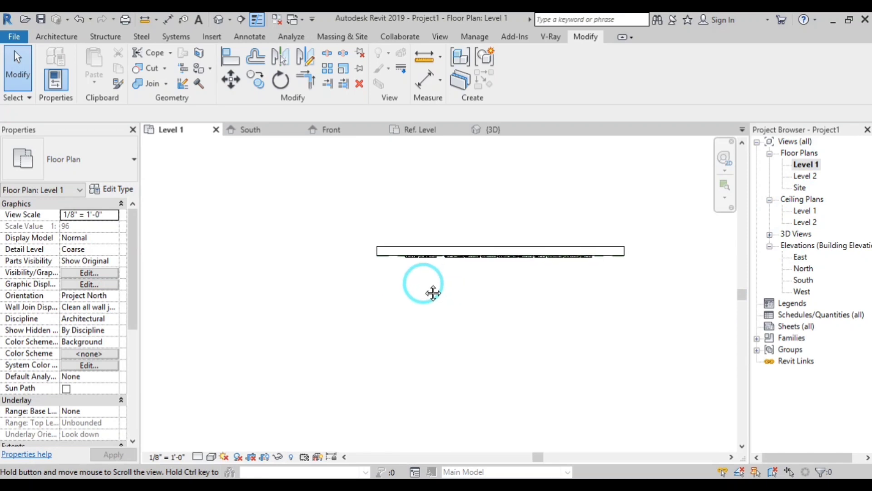
pyautogui.click(221, 20)
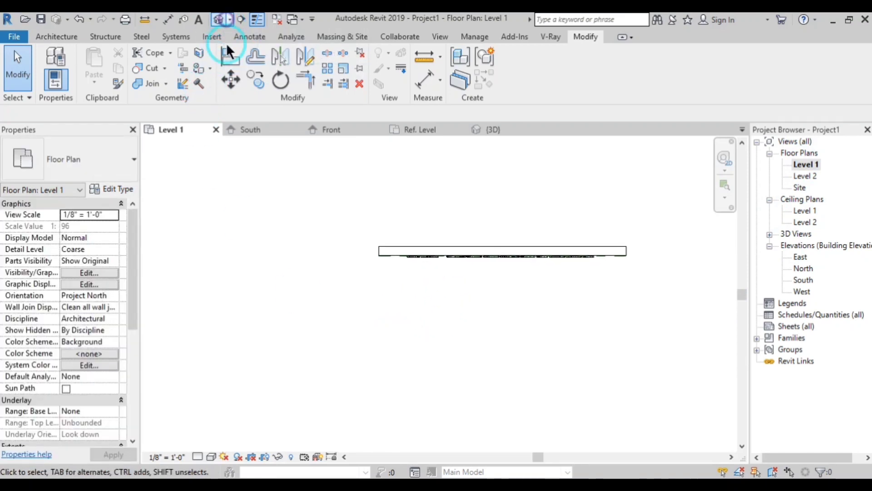
pyautogui.click(553, 201)
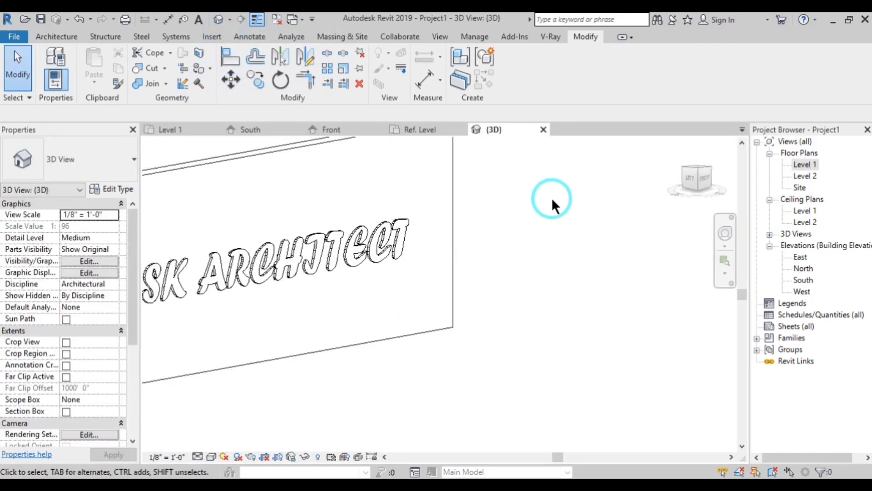
pyautogui.click(165, 130)
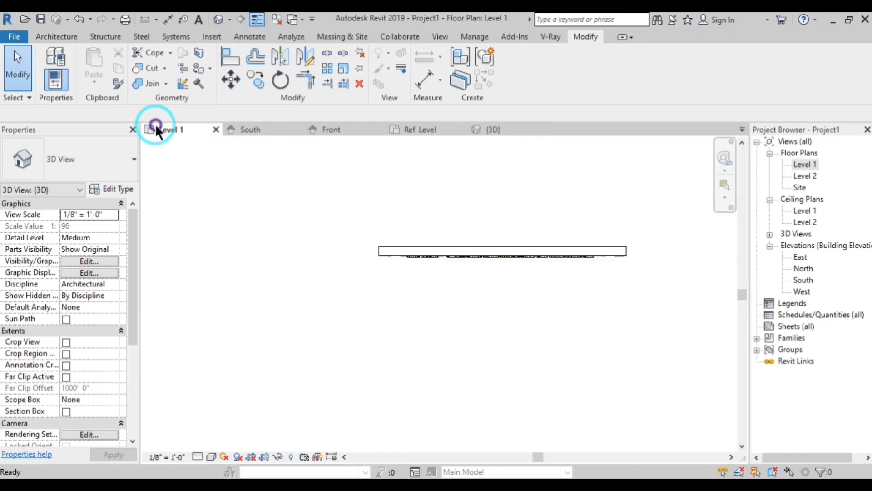
# Step: Start a Camera and place its eye point in front of the wall
pyautogui.click(230, 21)
pyautogui.click(241, 48)
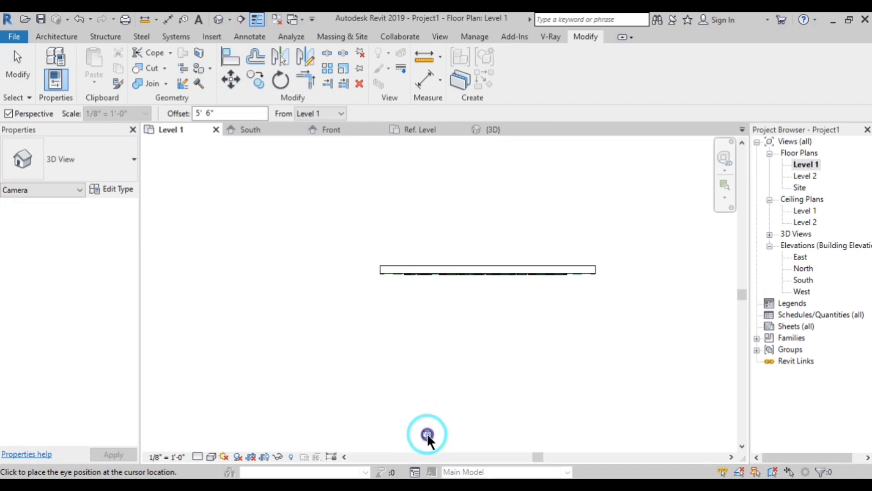
pyautogui.click(427, 434)
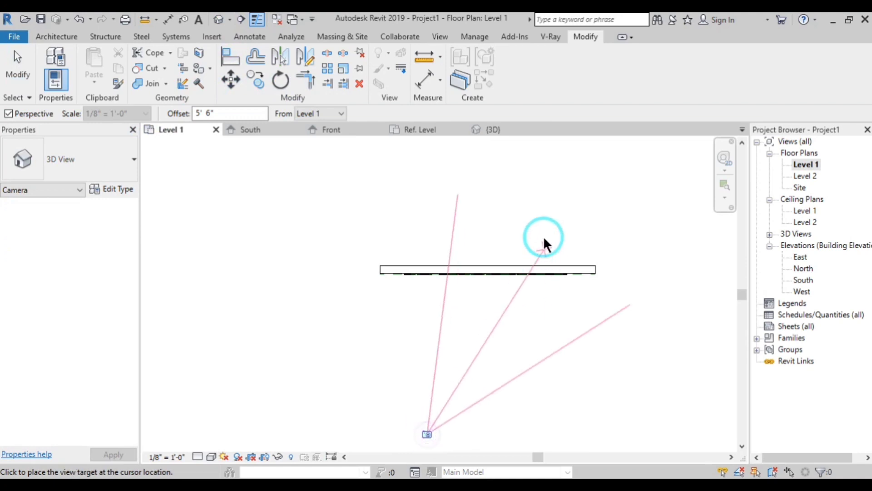
# Step: Aim the camera past the wall and stretch the crop region to include all the lettering
pyautogui.click(498, 145)
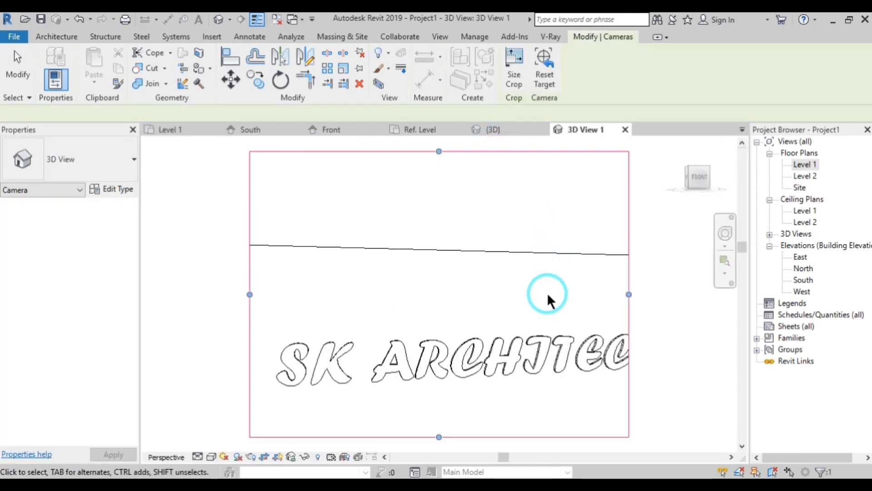
pyautogui.moveTo(551, 295); pyautogui.dragTo(496, 384, button='middle')
pyautogui.moveTo(423, 374); pyautogui.dragTo(422, 419)
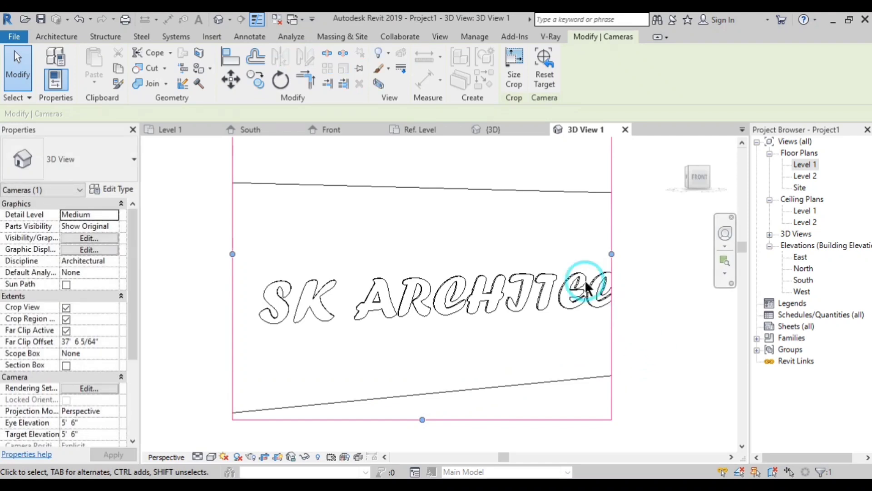
pyautogui.moveTo(613, 254); pyautogui.dragTo(662, 254)
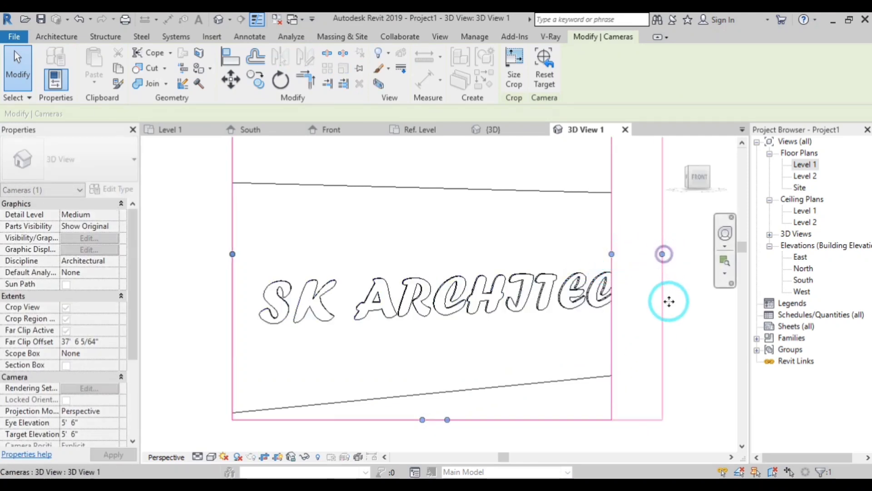
# Step: Tighten the crop region's top, bottom and right edges around the SK ARCHITECT text
pyautogui.scroll(-2, 495, 318)
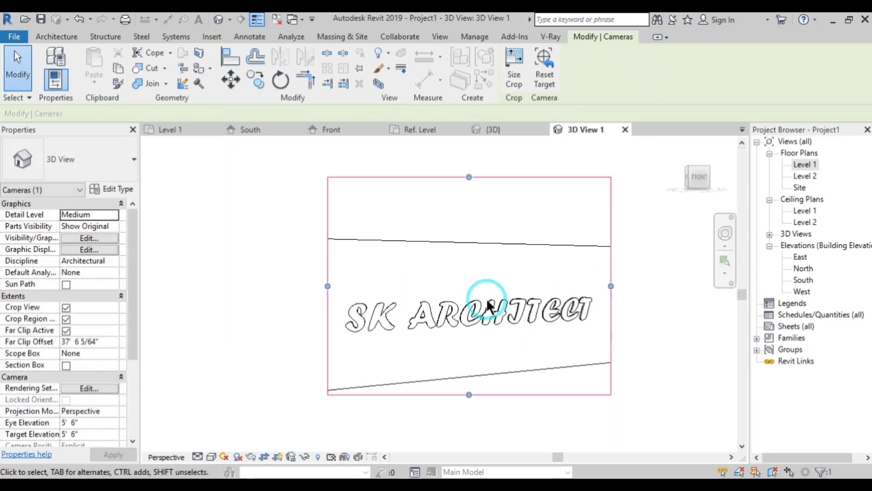
pyautogui.scroll(-3, 477, 236)
pyautogui.moveTo(474, 235); pyautogui.dragTo(473, 249)
pyautogui.moveTo(477, 392); pyautogui.dragTo(479, 366)
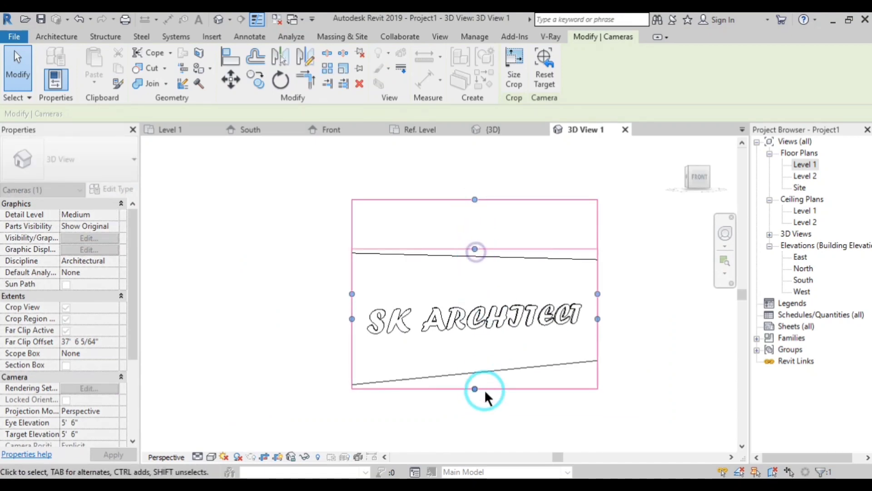
pyautogui.scroll(1, 475, 364)
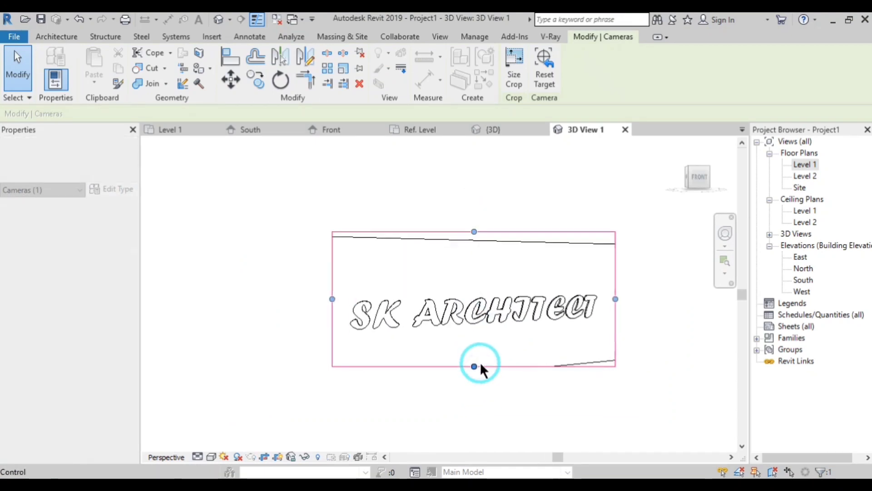
pyautogui.scroll(3, 481, 359)
pyautogui.moveTo(686, 266); pyautogui.dragTo(678, 266)
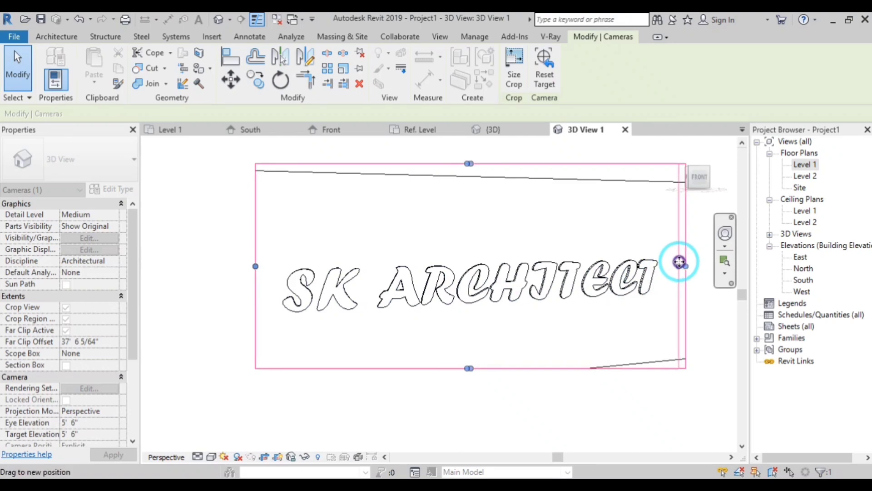
pyautogui.click(468, 367)
pyautogui.moveTo(472, 370); pyautogui.dragTo(468, 353)
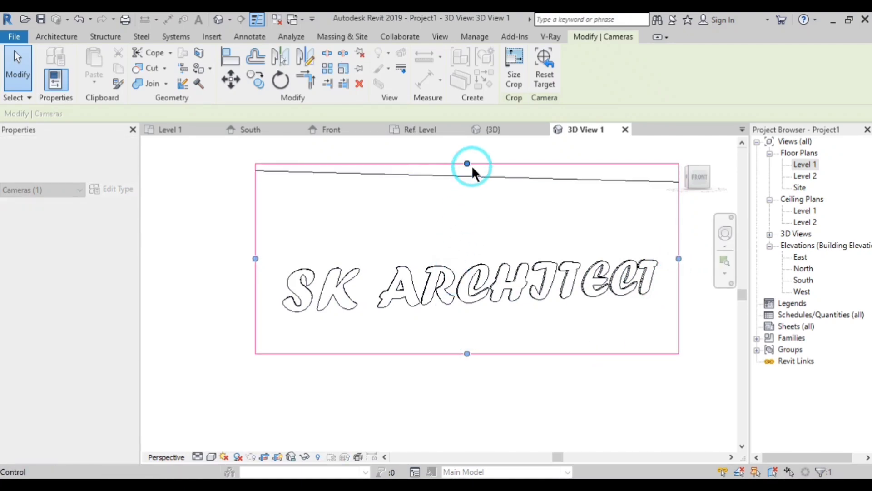
pyautogui.moveTo(468, 164)
pyautogui.mouseDown()
pyautogui.moveTo(465, 194)
pyautogui.moveTo(467, 184)
pyautogui.mouseUp()
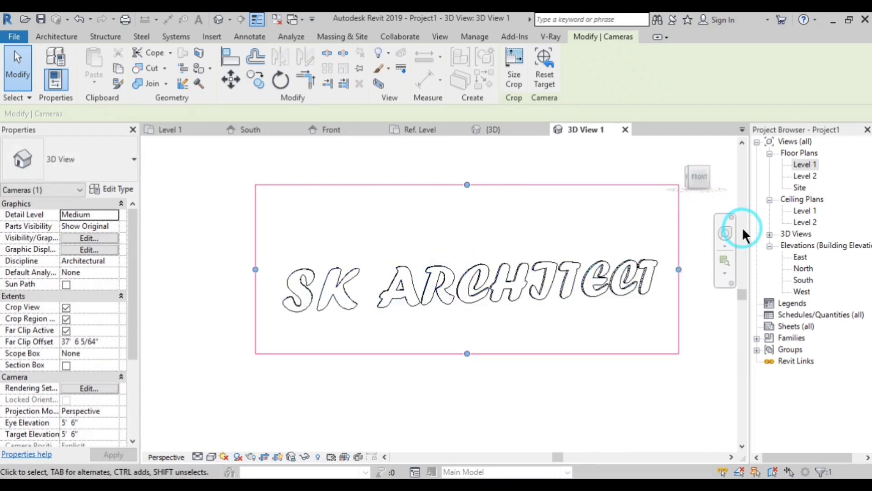
# Step: Lower the camera eye height slightly, nudge the crop bottom up, and deselect the crop
pyautogui.click(725, 233)
pyautogui.moveTo(553, 287); pyautogui.dragTo(547, 341)
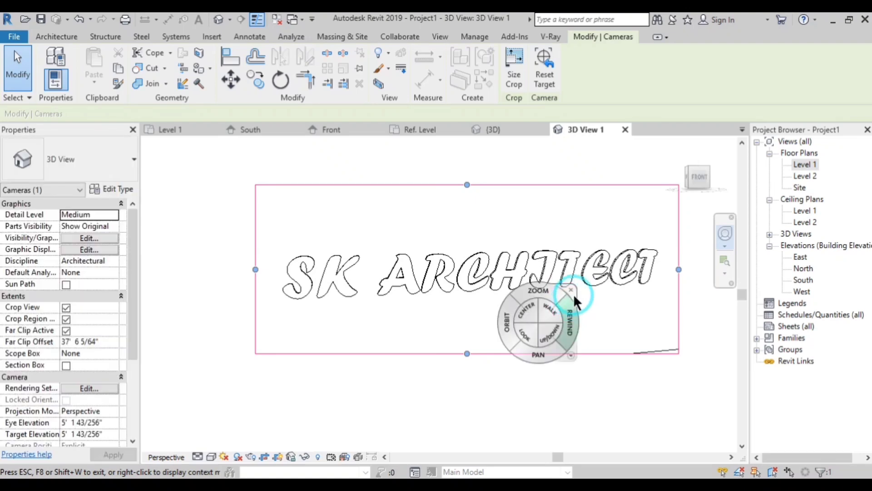
pyautogui.press('Escape')
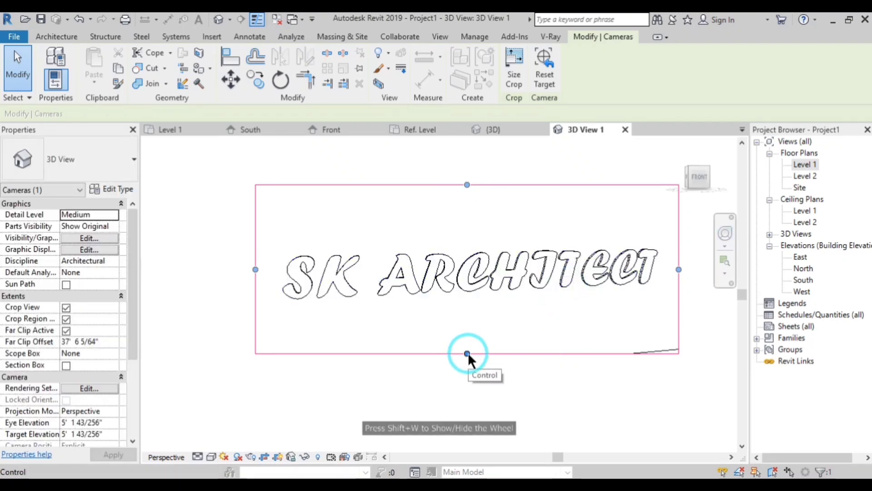
pyautogui.moveTo(467, 353); pyautogui.dragTo(468, 346)
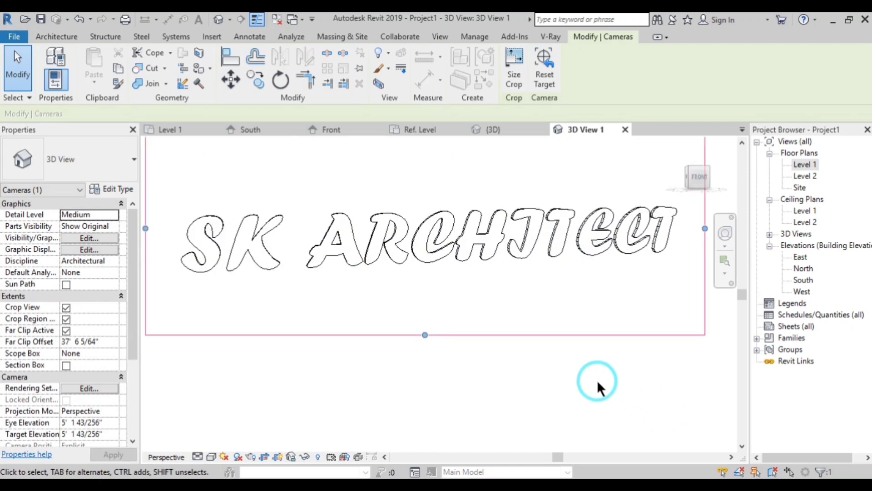
pyautogui.scroll(3, 648, 425)
pyautogui.scroll(-1, 620, 411)
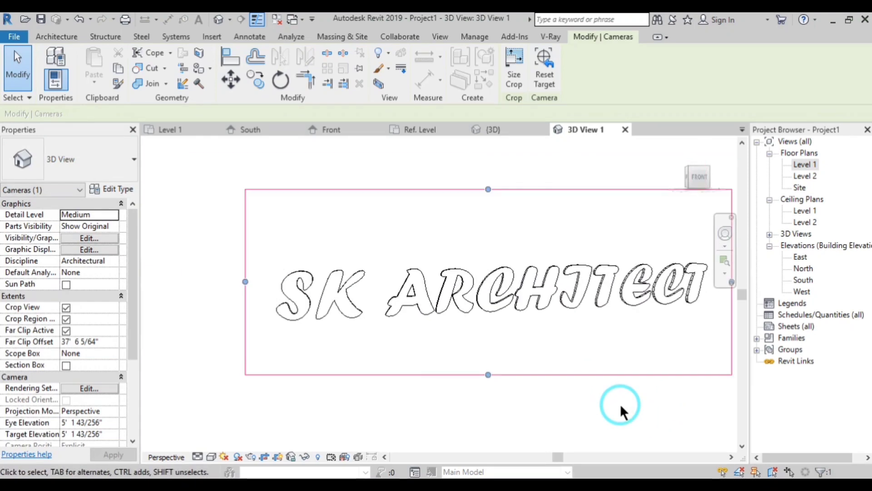
pyautogui.click(621, 412)
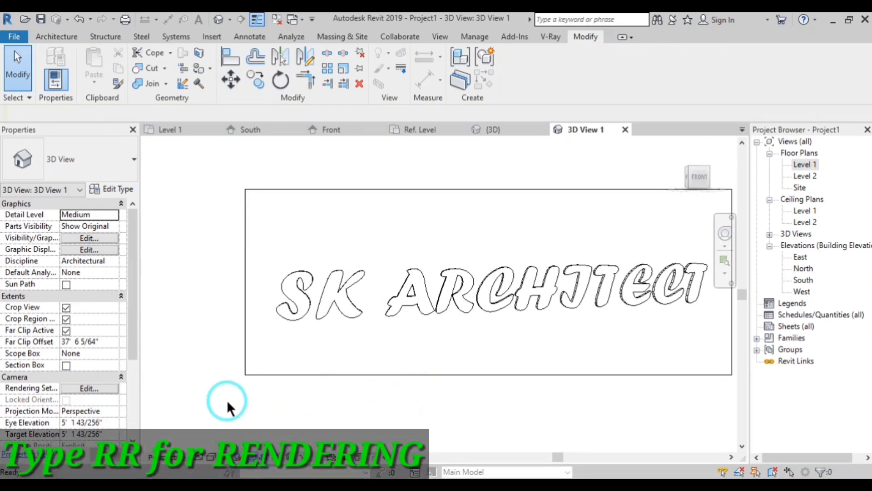
# Step: Render 3D View 1 at High quality with the Exterior: Artificial only lighting scheme
pyautogui.press('r')
pyautogui.press('r')
pyautogui.click(123, 77)
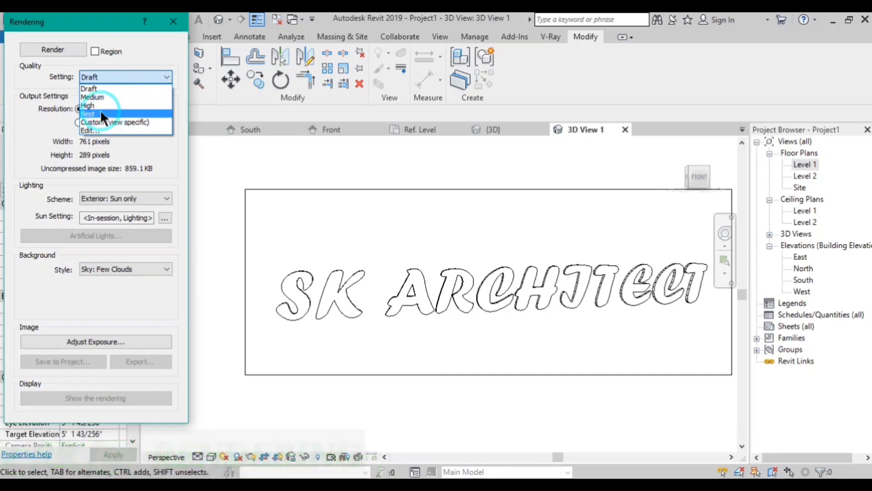
pyautogui.click(96, 106)
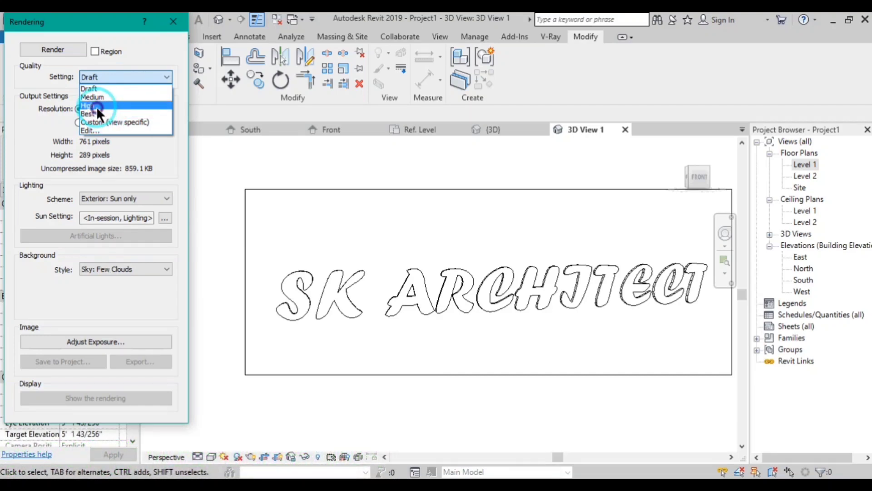
pyautogui.click(131, 199)
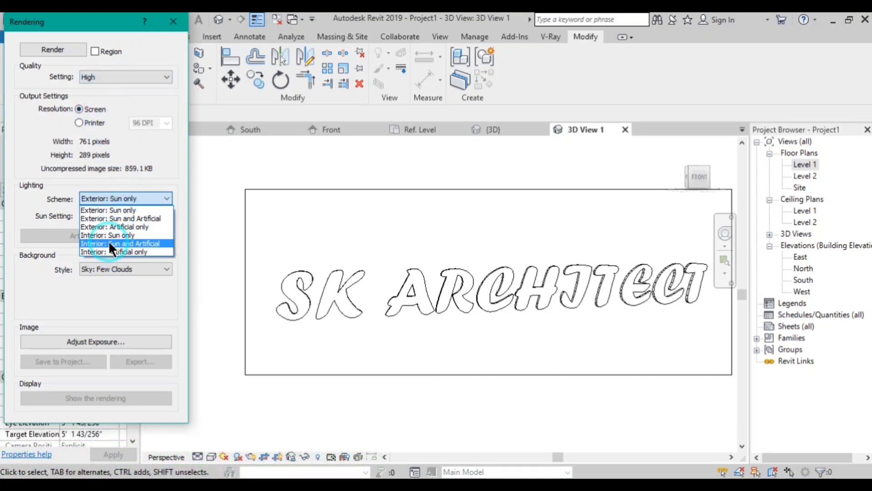
pyautogui.click(132, 225)
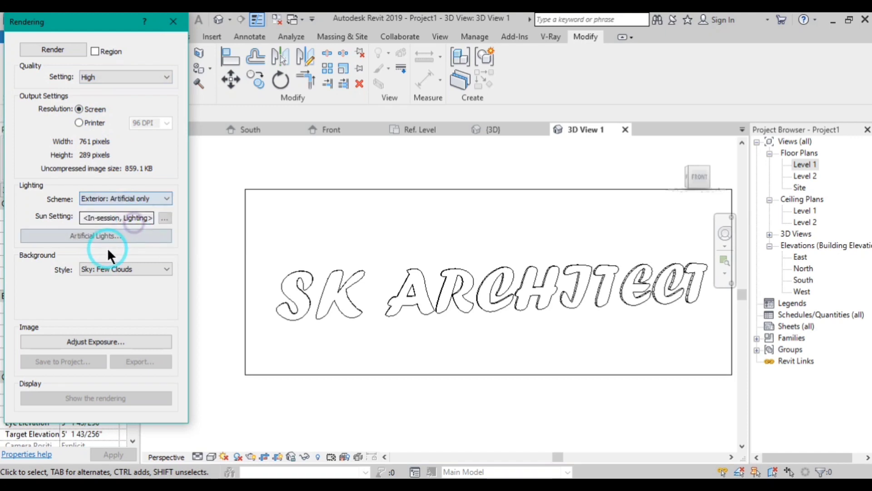
pyautogui.click(51, 50)
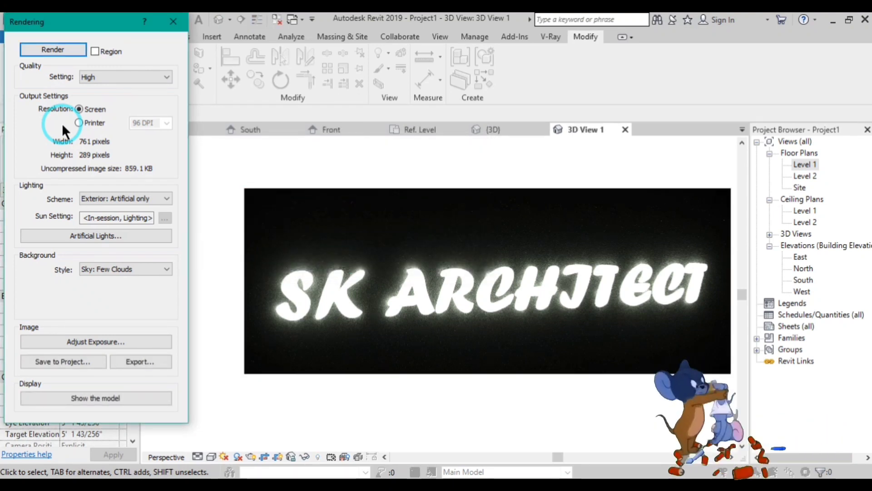
# Step: Once the render completes, open the Adjust Exposure settings
pyautogui.click(116, 341)
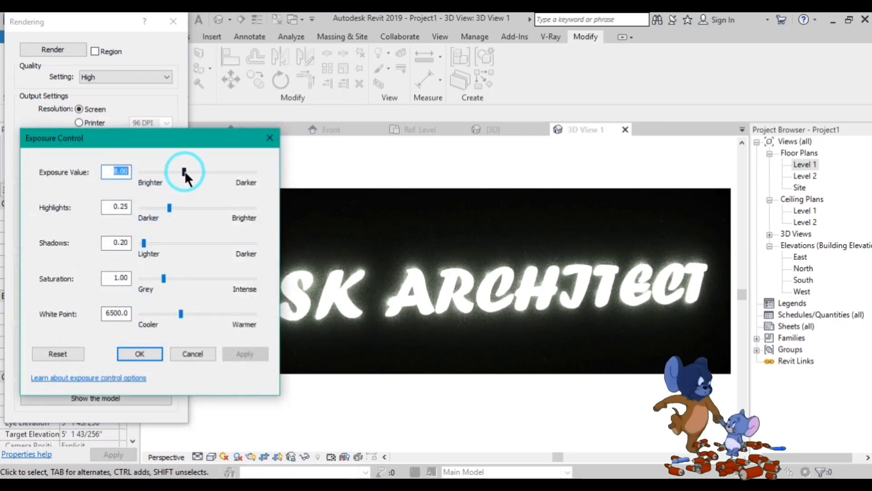
# Step: Set exposure value 8.61, highlights 0.65 and shadows 0.95, applying each change
pyautogui.moveTo(185, 171); pyautogui.dragTo(176, 174)
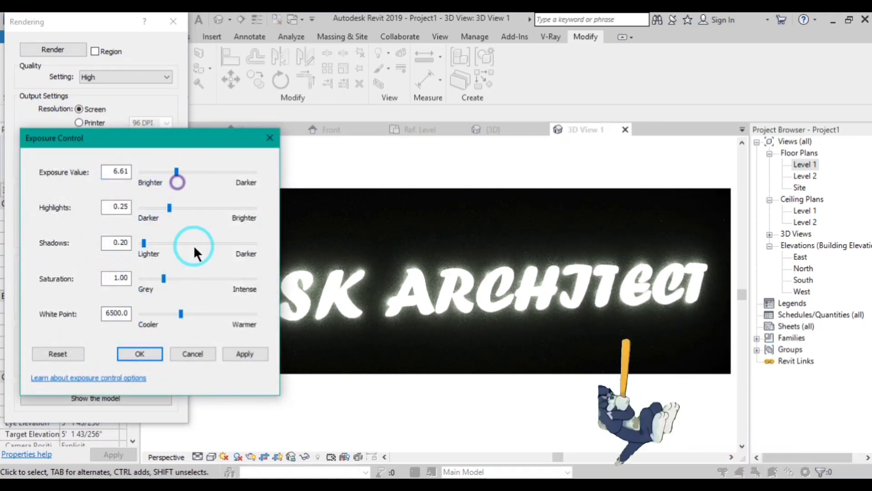
pyautogui.click(233, 353)
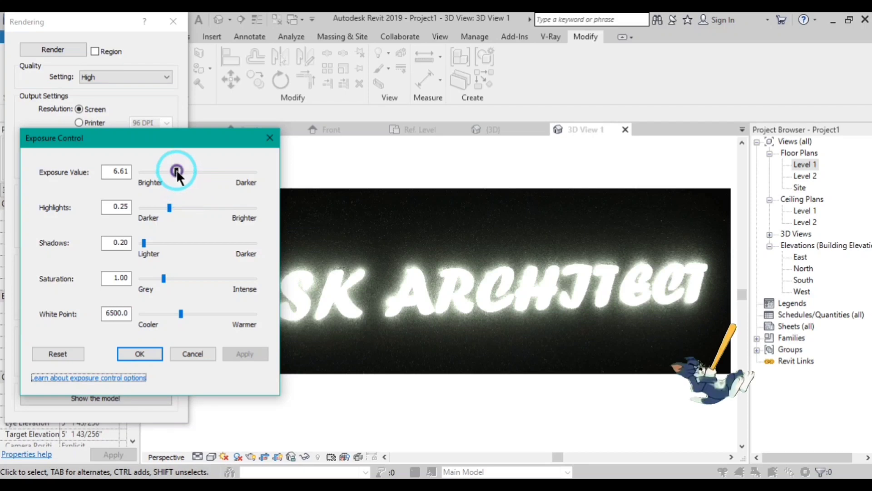
pyautogui.moveTo(176, 172); pyautogui.dragTo(187, 171)
pyautogui.click(227, 353)
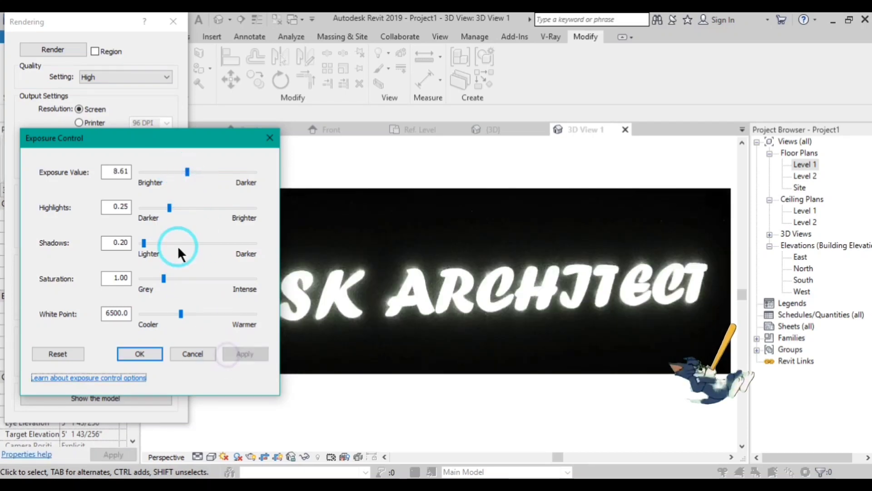
pyautogui.moveTo(170, 208); pyautogui.dragTo(214, 229)
pyautogui.click(227, 353)
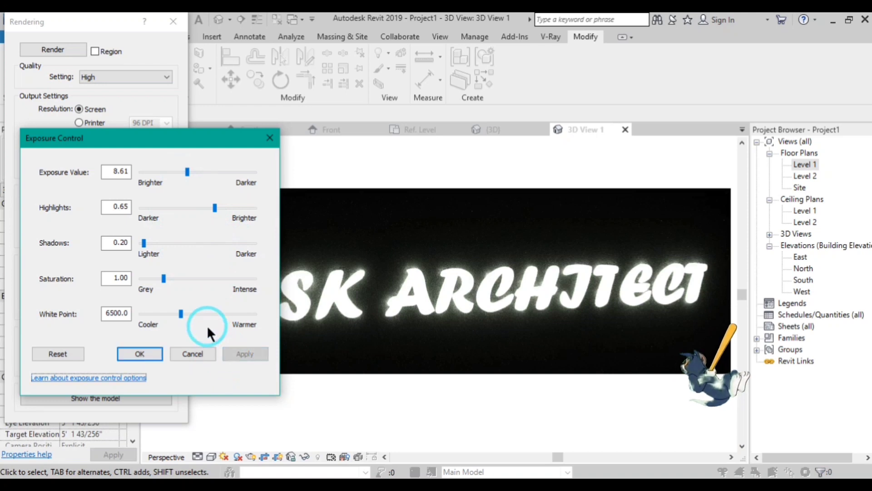
pyautogui.moveTo(161, 246); pyautogui.dragTo(166, 246)
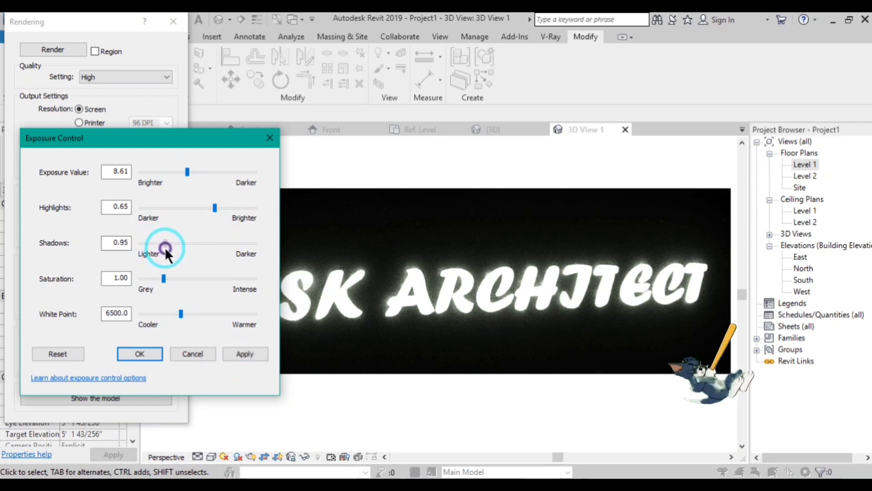
pyautogui.click(232, 350)
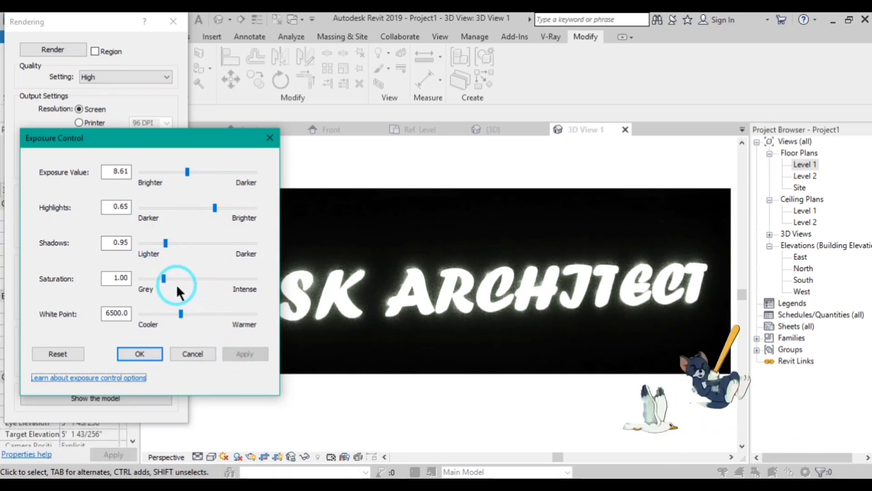
# Step: Raise saturation to 2.05 and warm the white point to 9957.3, applying each change
pyautogui.moveTo(165, 279); pyautogui.dragTo(178, 278)
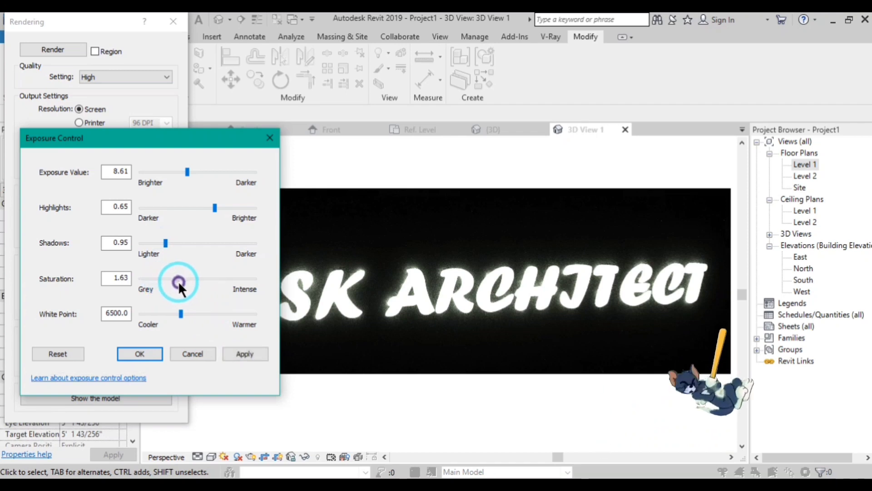
pyautogui.moveTo(182, 317); pyautogui.dragTo(173, 314)
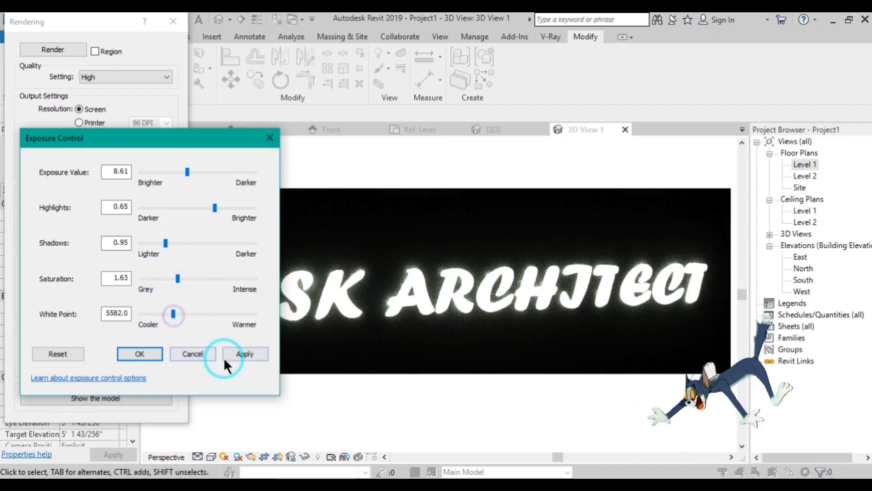
pyautogui.click(243, 353)
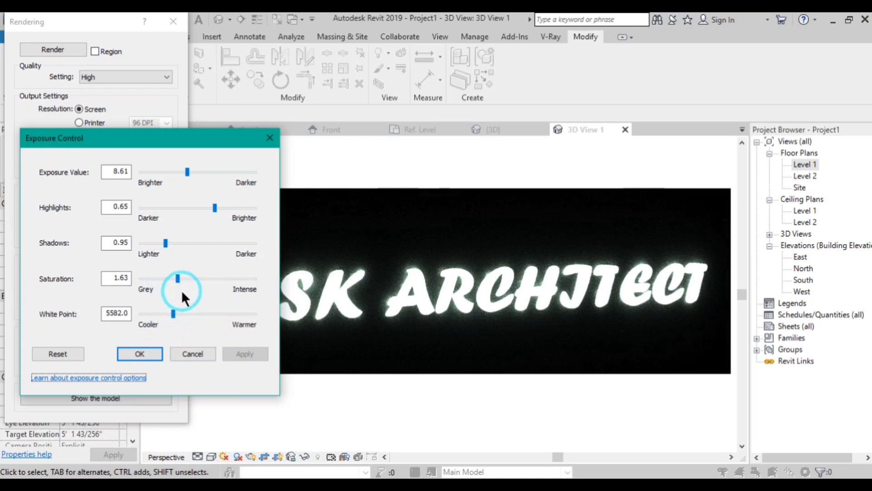
pyautogui.moveTo(173, 314); pyautogui.dragTo(196, 318)
pyautogui.click(243, 353)
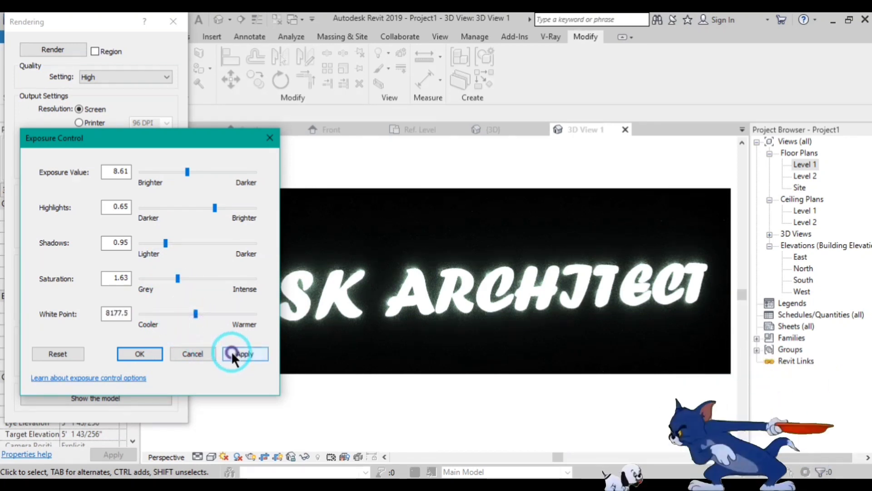
pyautogui.moveTo(176, 277); pyautogui.dragTo(187, 279)
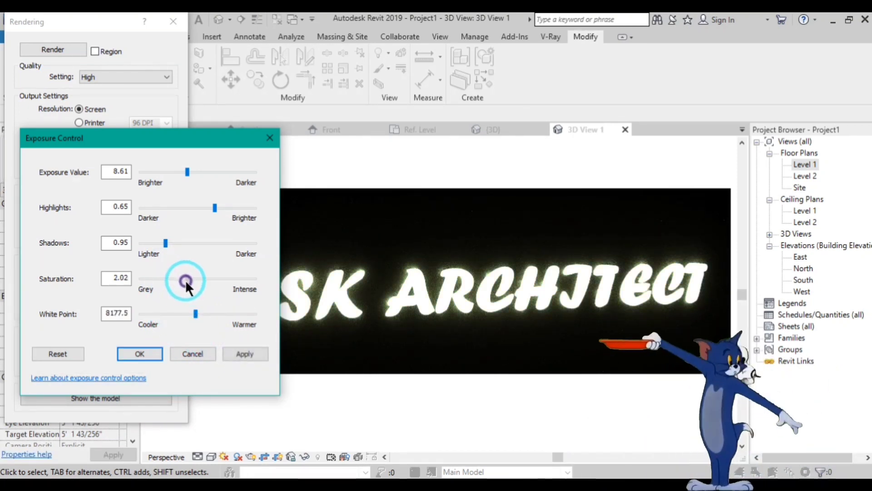
pyautogui.click(231, 353)
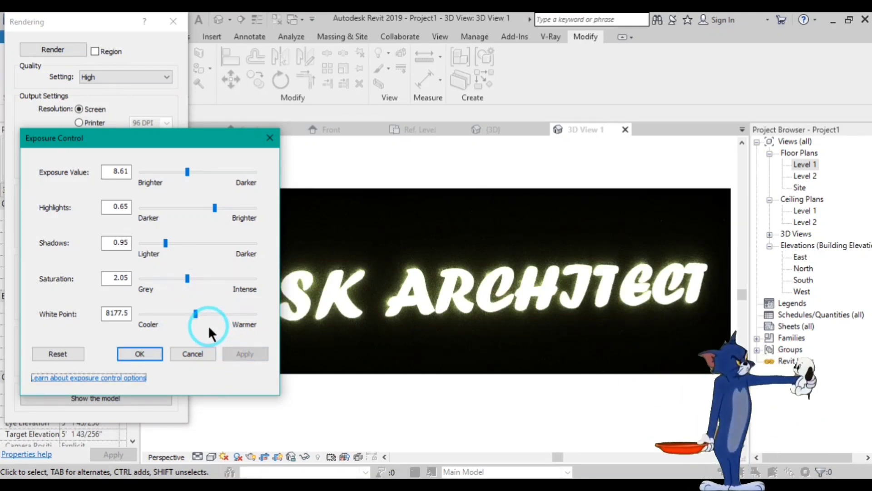
pyautogui.moveTo(196, 315); pyautogui.dragTo(211, 314)
pyautogui.click(236, 354)
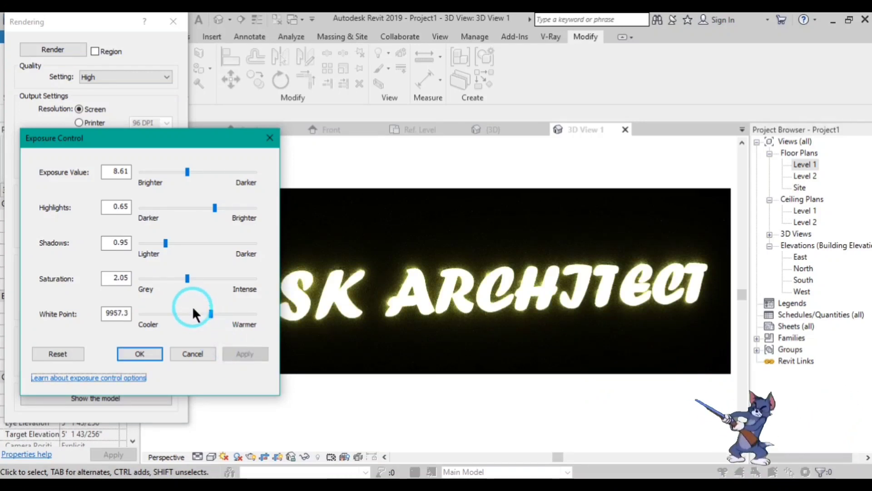
# Step: Settle saturation at 2.22 and lower the exposure value to 7.90, applying both
pyautogui.moveTo(187, 279); pyautogui.dragTo(200, 286)
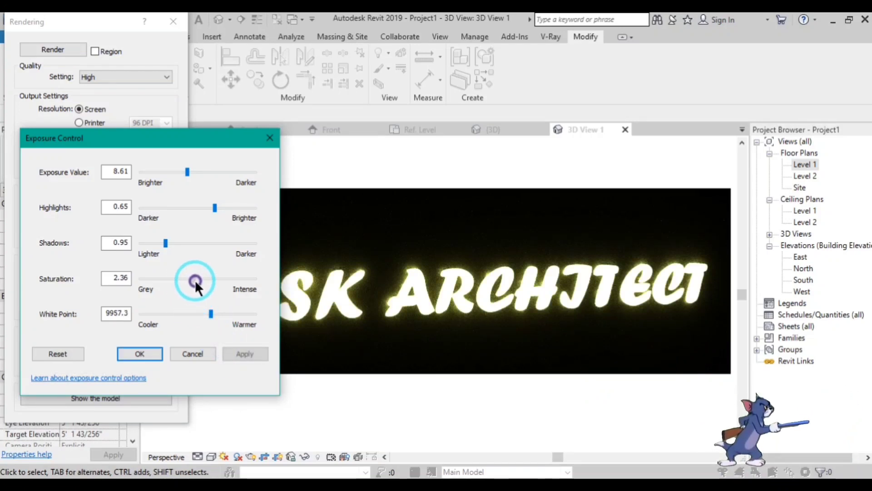
pyautogui.click(231, 357)
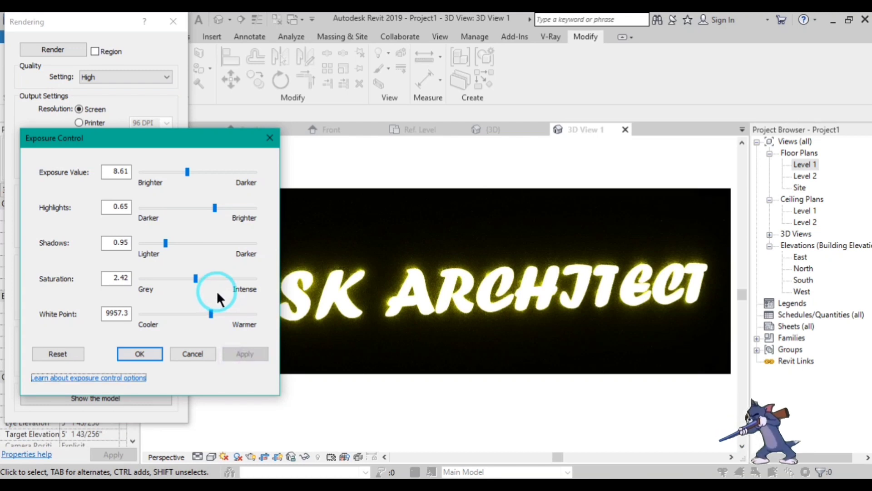
pyautogui.click(195, 277)
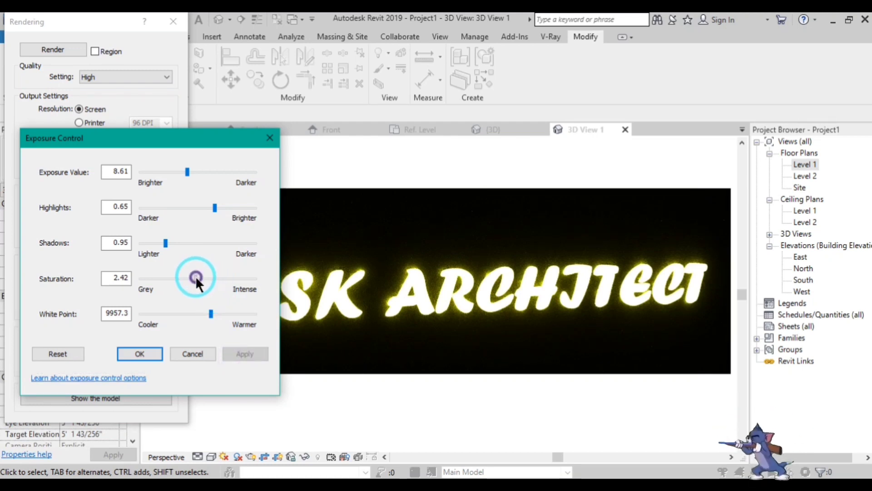
pyautogui.moveTo(196, 281); pyautogui.dragTo(191, 278)
pyautogui.click(248, 356)
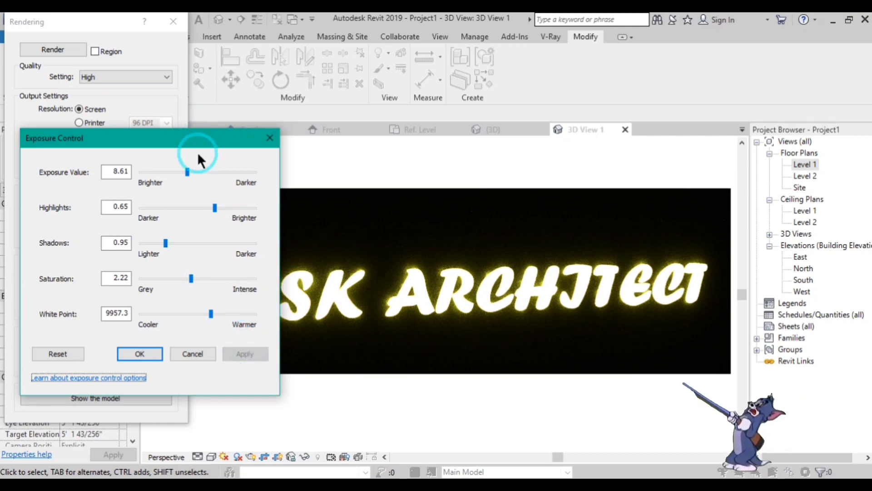
pyautogui.click(187, 173)
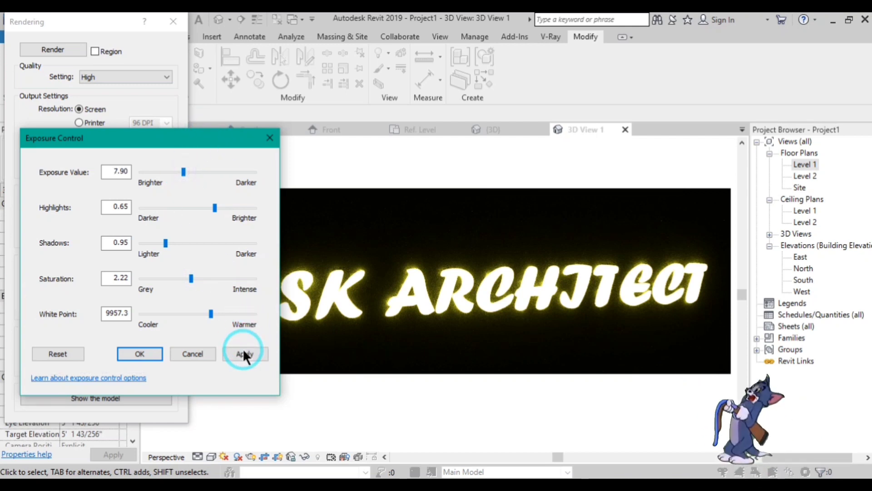
pyautogui.click(244, 354)
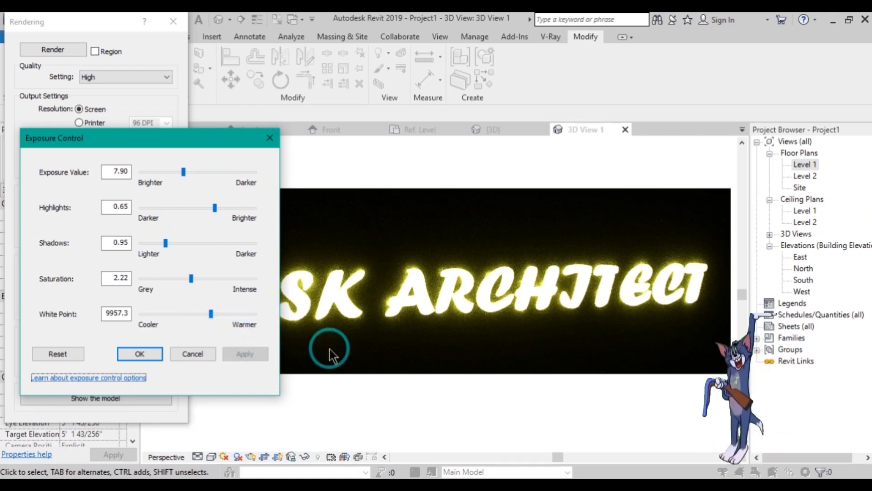
pyautogui.click(138, 353)
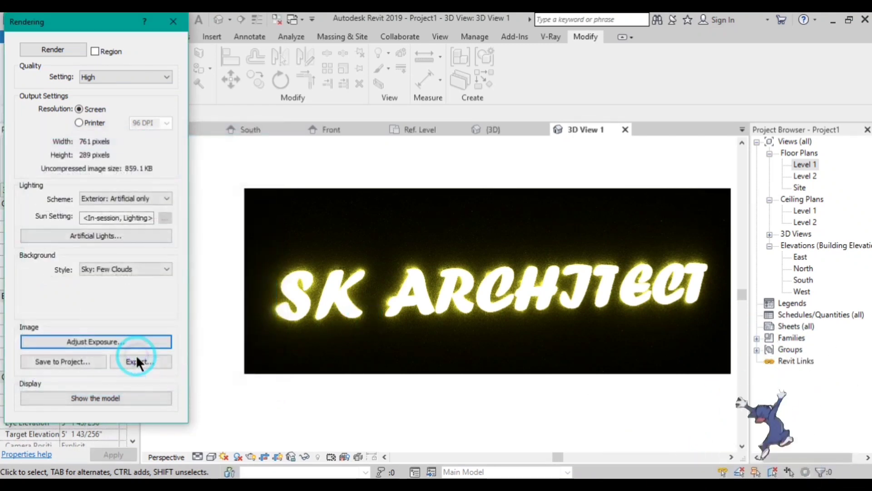